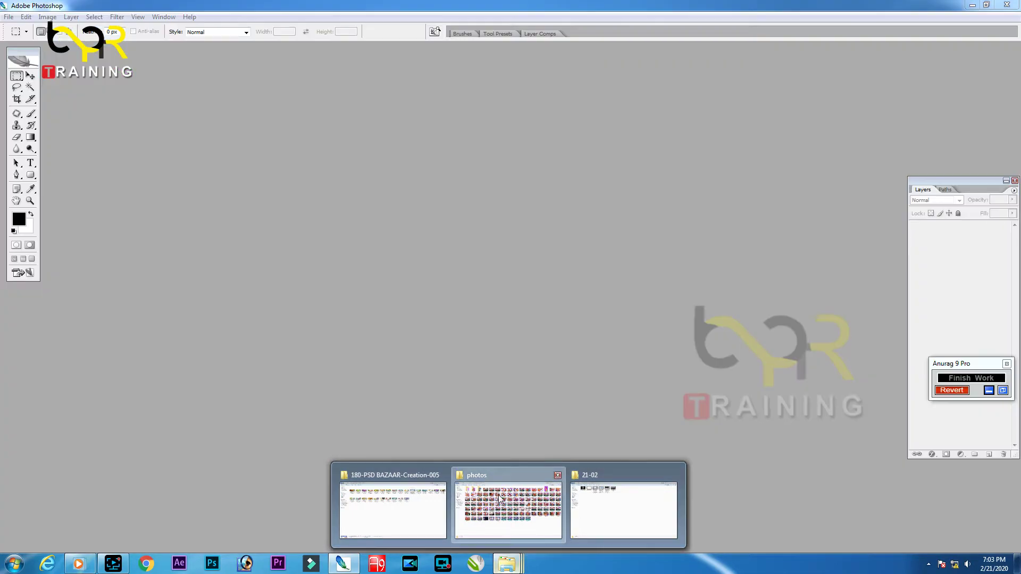
# Preview the family photo IMG_3027 from the photos folder and drag it into Photoshop
pyautogui.click(494, 505)
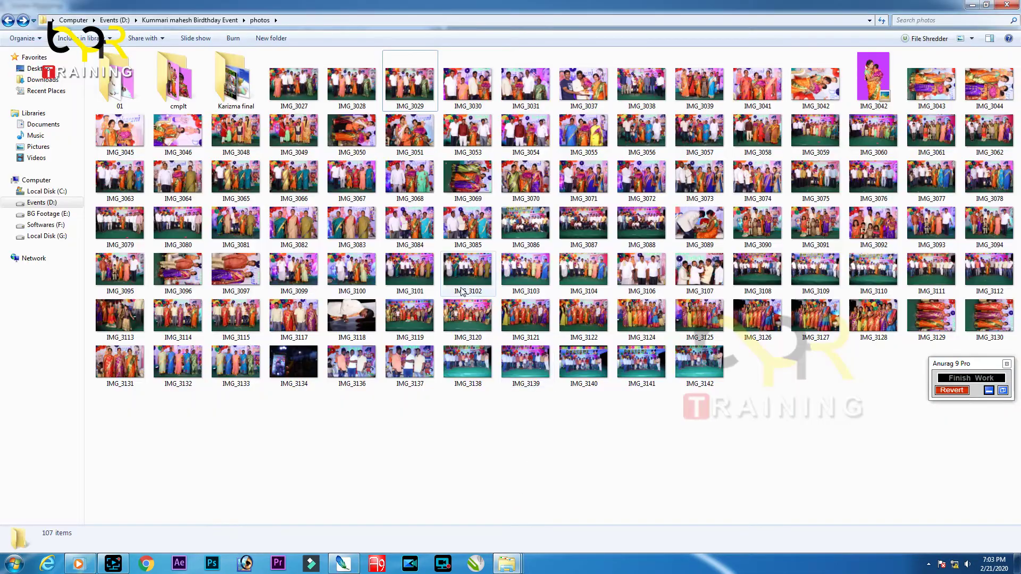
pyautogui.click(293, 87)
pyautogui.doubleClick(293, 88)
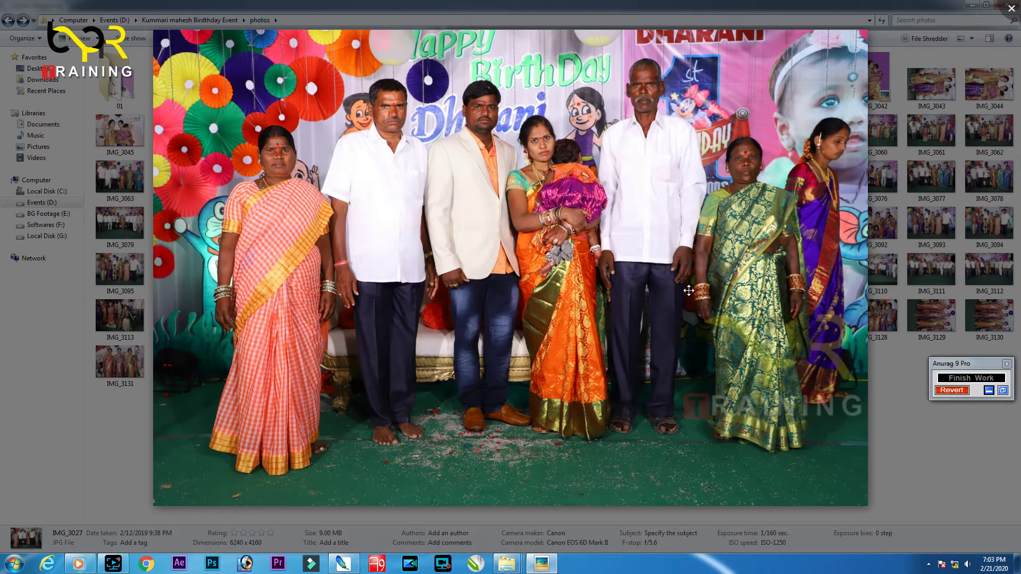
pyautogui.press('Right')
pyautogui.press('Escape')
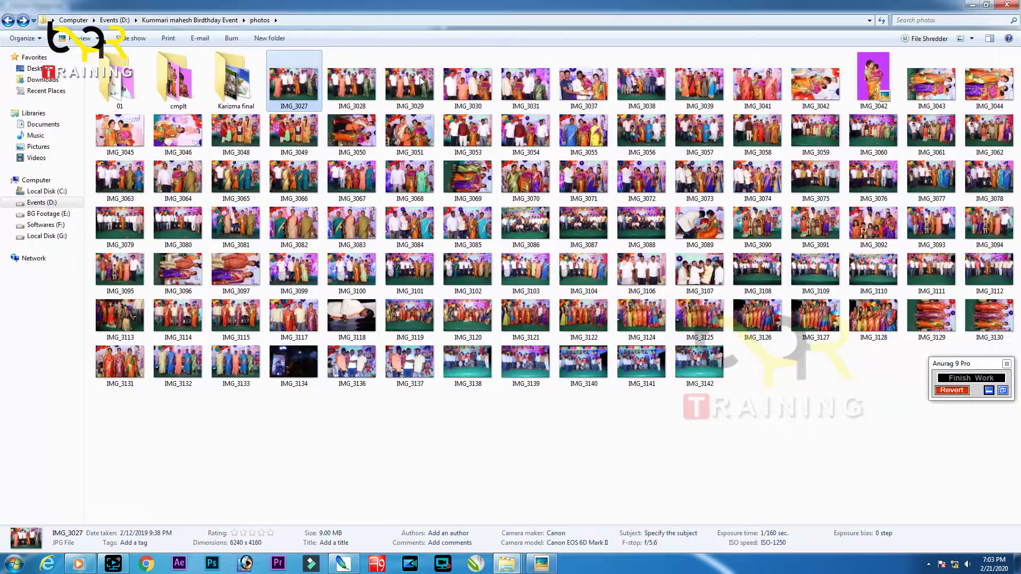
pyautogui.moveTo(294, 90); pyautogui.dragTo(303, 139)
pyautogui.hotkey('alt', 'Tab')
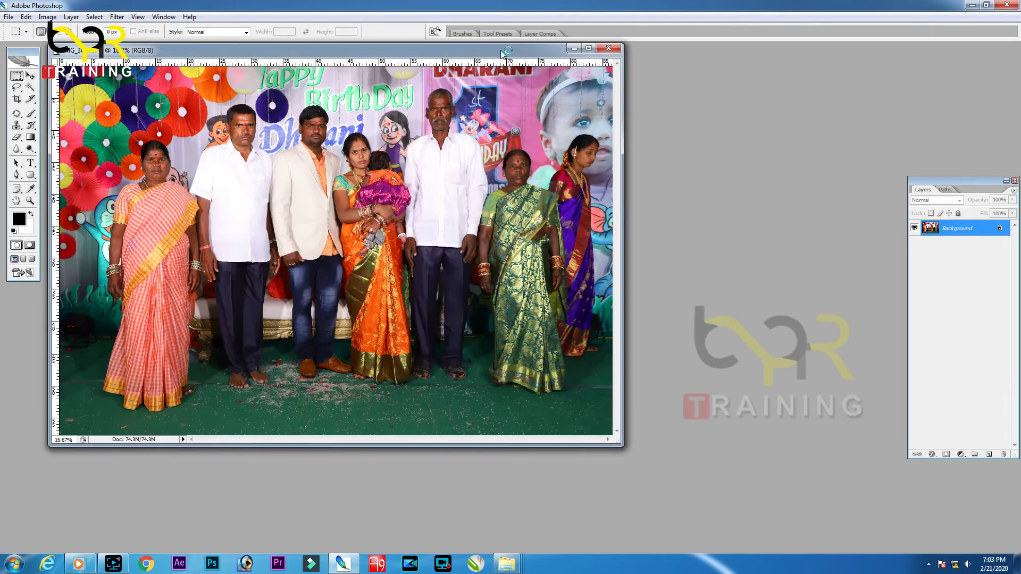
# Brighten the maximized family photo with the Anurag 9 Pro preset at level 1
pyautogui.doubleClick(503, 50)
pyautogui.press('v')
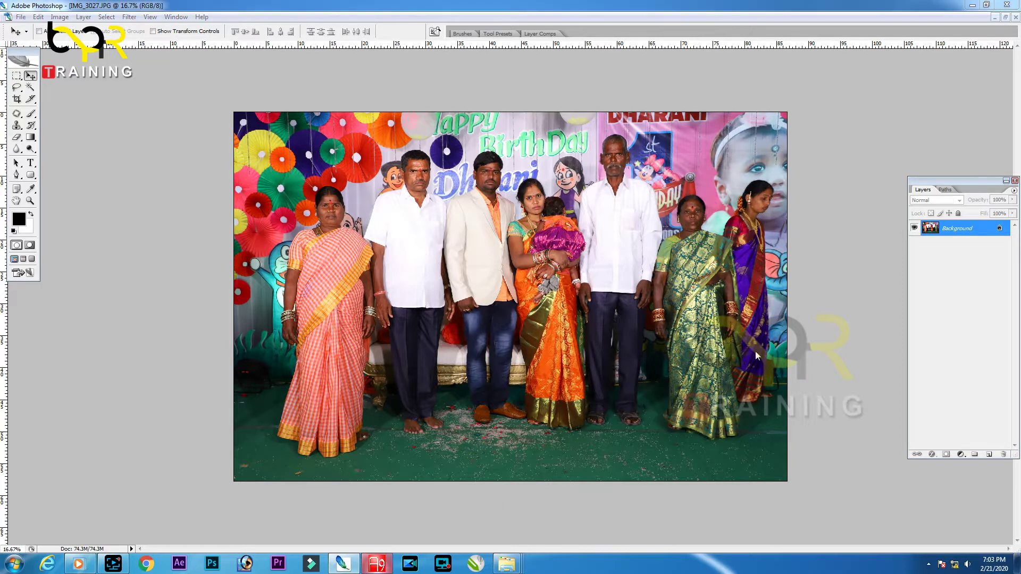
pyautogui.moveTo(982, 362); pyautogui.dragTo(943, 75)
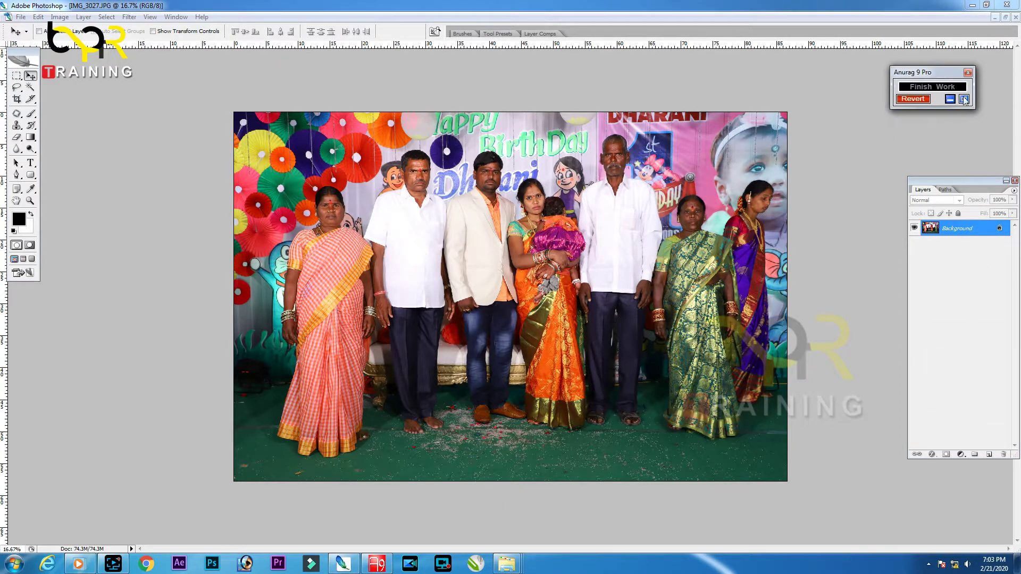
pyautogui.click(963, 99)
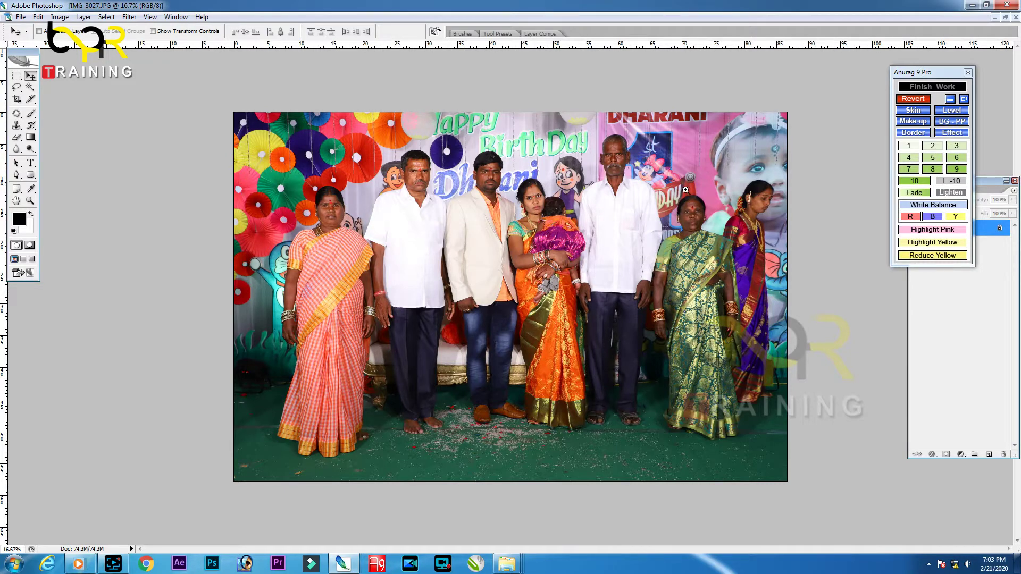
pyautogui.hotkey('ctrl', '+')
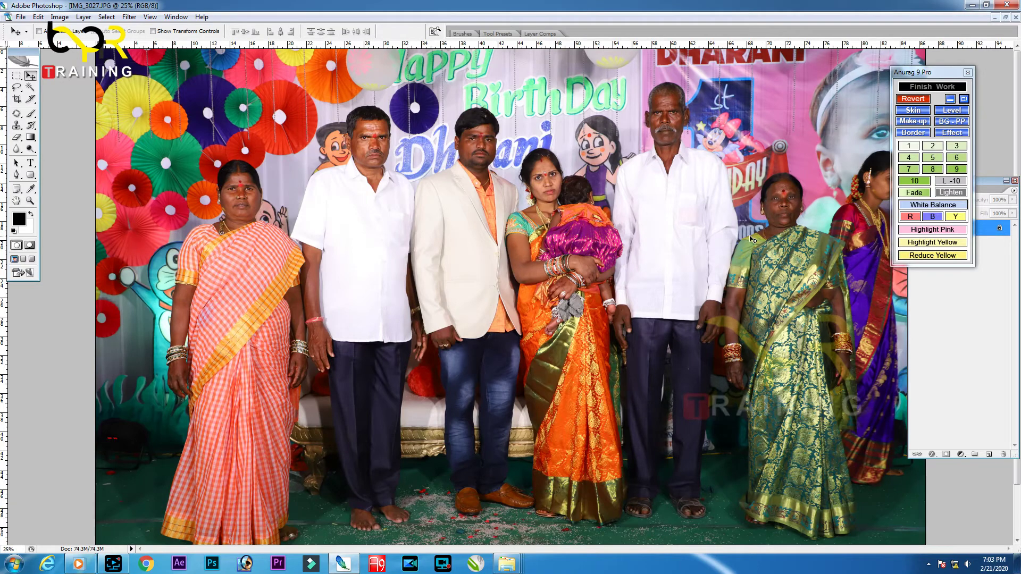
pyautogui.click(935, 145)
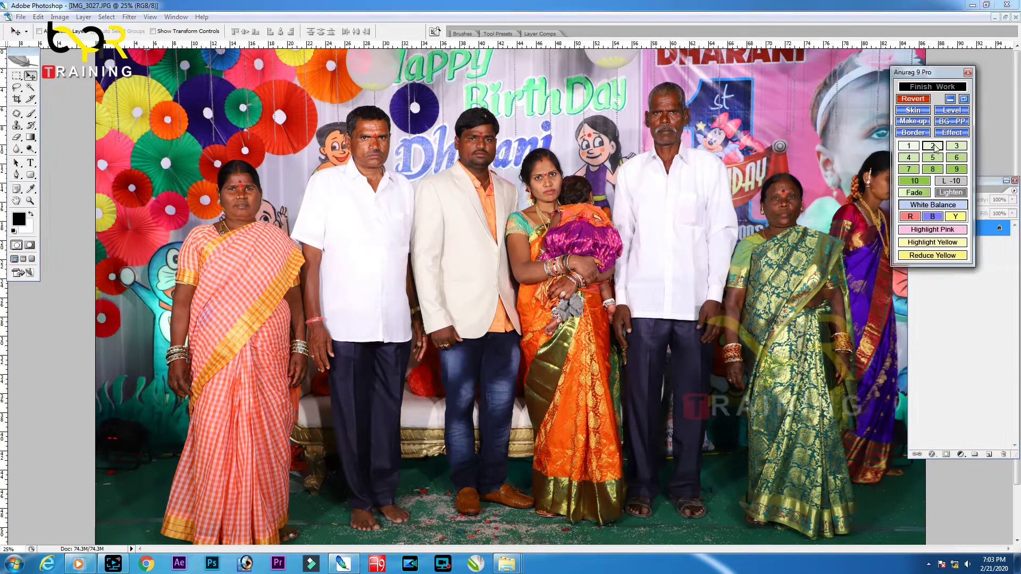
pyautogui.click(909, 146)
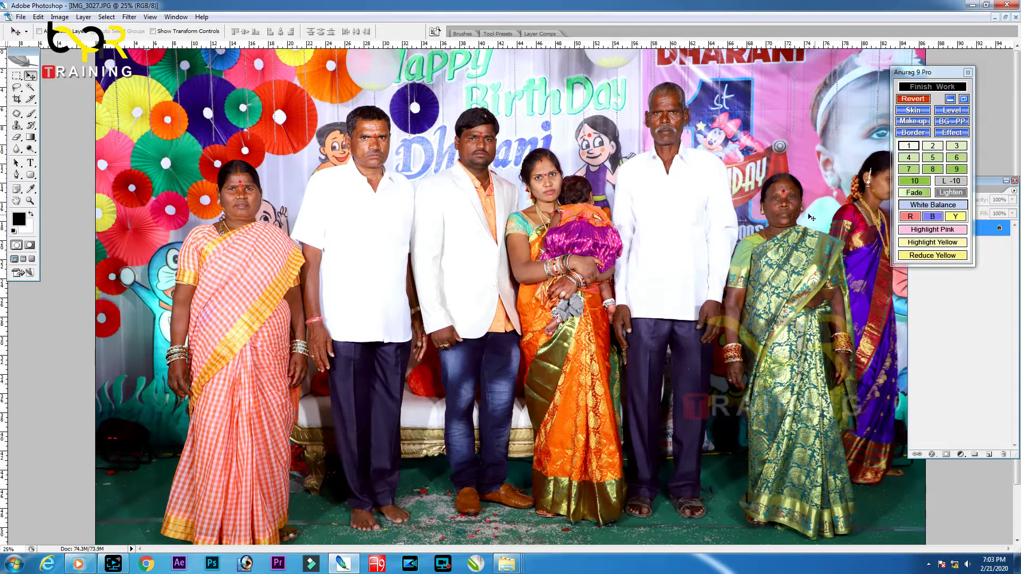
# Quick-mask the green-saree woman's face with a 250 brush and lift it with Curves
pyautogui.press('q')
pyautogui.press('b')
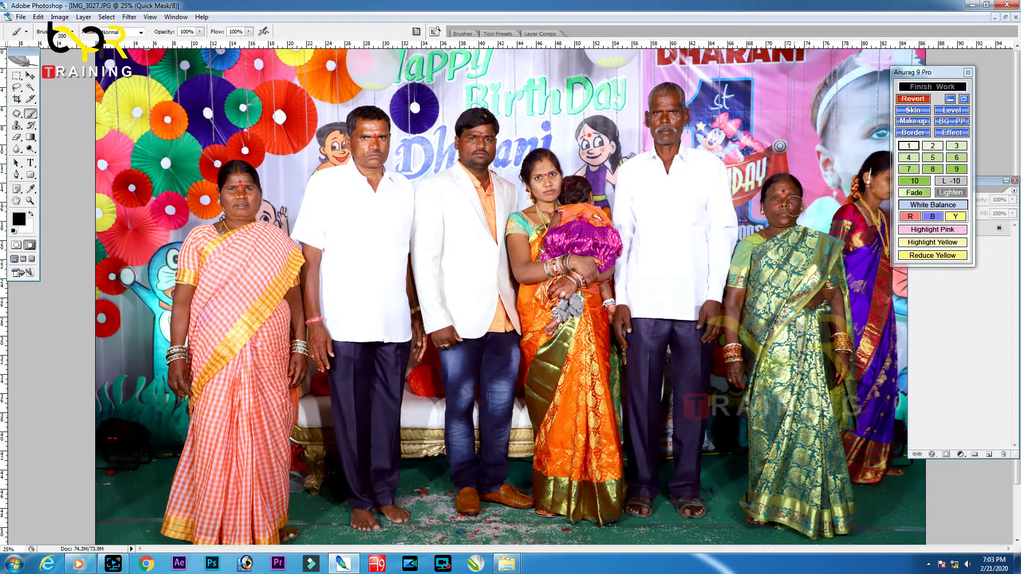
pyautogui.press('[')
pyautogui.moveTo(789, 206); pyautogui.dragTo(775, 235)
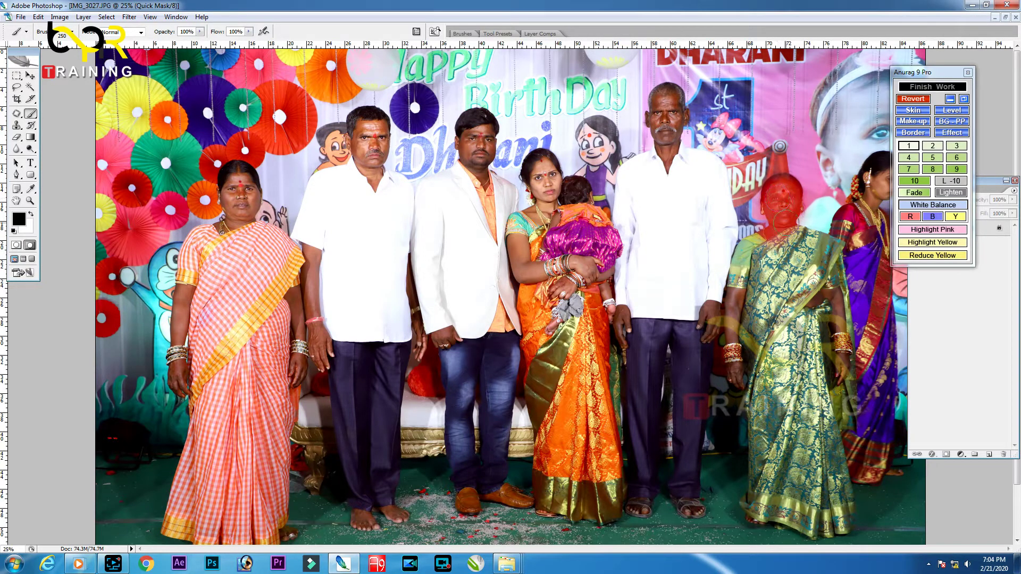
pyautogui.press('q')
pyautogui.hotkey('ctrl', 'm')
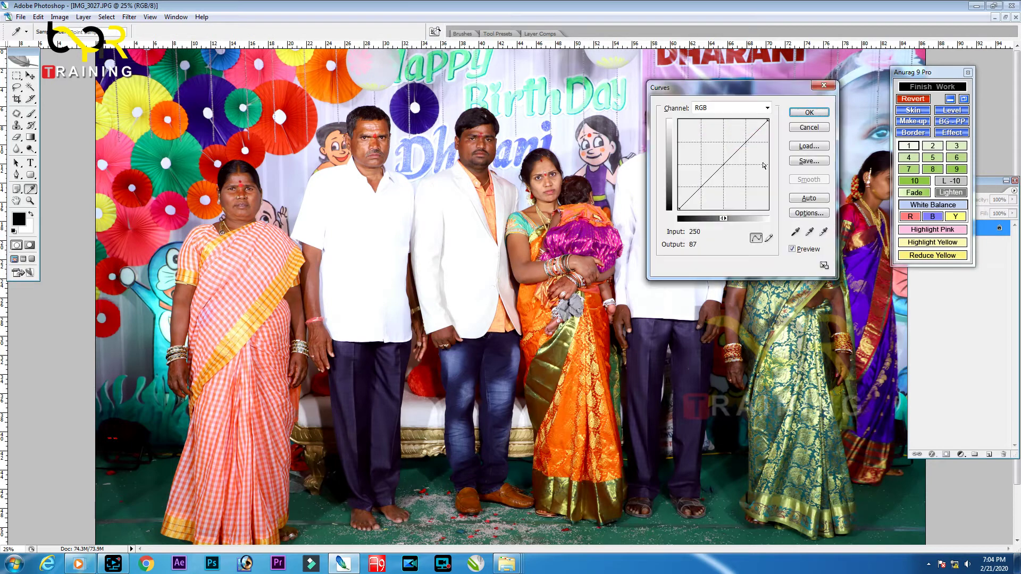
pyautogui.moveTo(734, 87); pyautogui.dragTo(476, 197)
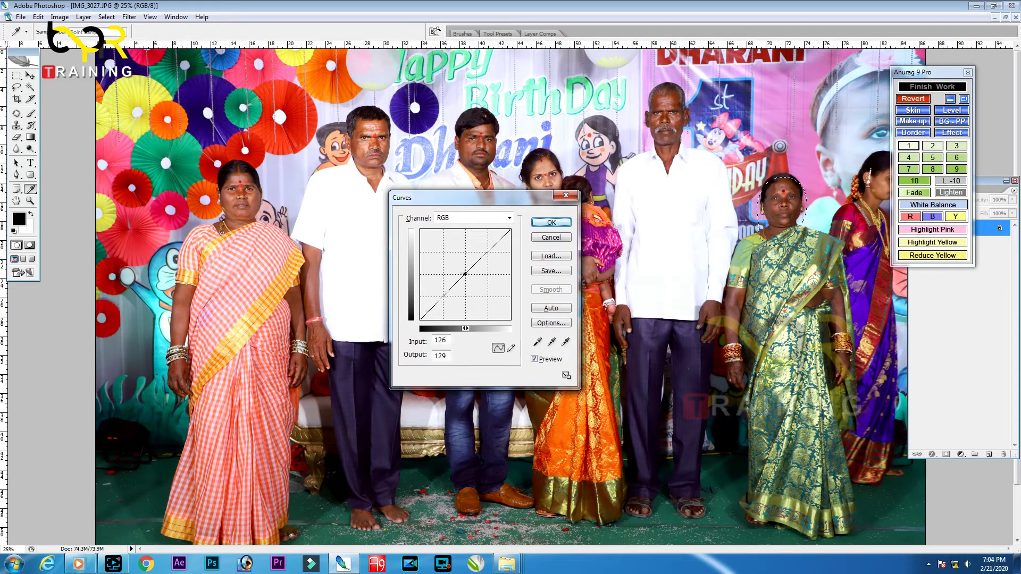
pyautogui.moveTo(465, 274); pyautogui.dragTo(462, 271)
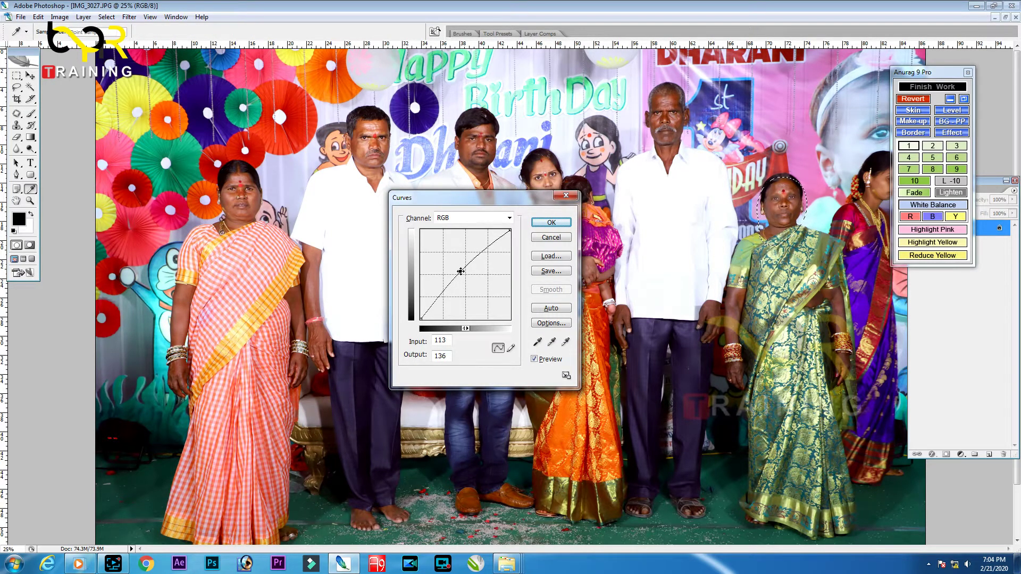
pyautogui.press('Return')
pyautogui.press('b')
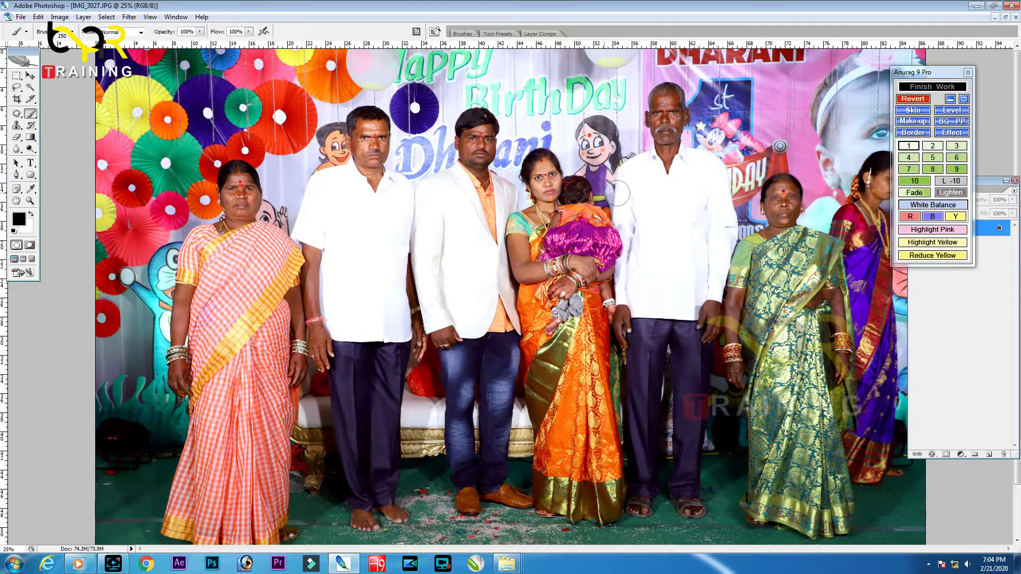
# Quick-mask the cream-jacket man's face, brighten it with Curves, then deselect and fit the view
pyautogui.press('v')
pyautogui.press('q')
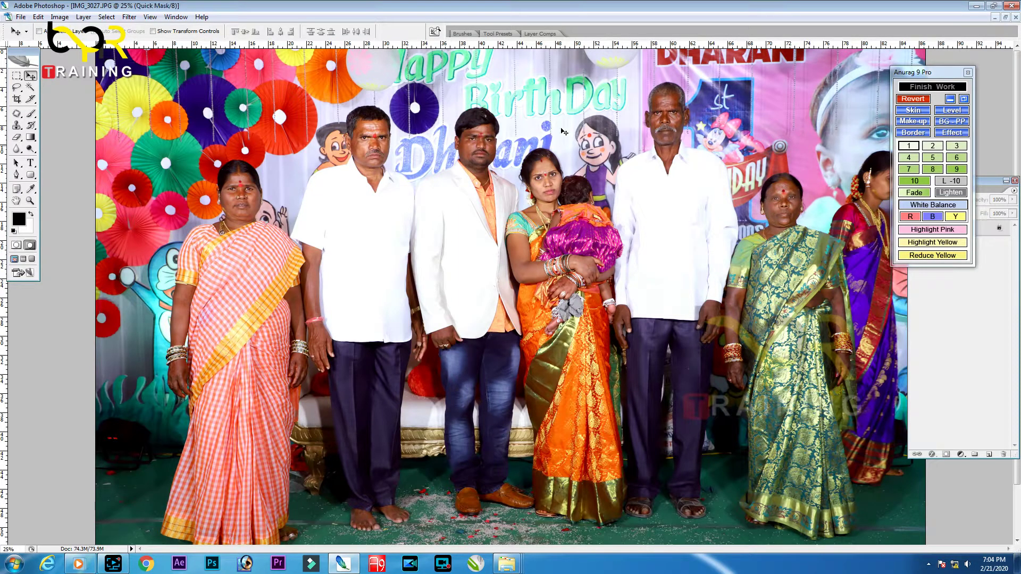
pyautogui.press('b')
pyautogui.moveTo(471, 141)
pyautogui.mouseDown()
pyautogui.moveTo(481, 144)
pyautogui.moveTo(482, 172)
pyautogui.moveTo(464, 136)
pyautogui.moveTo(473, 129)
pyautogui.mouseUp()
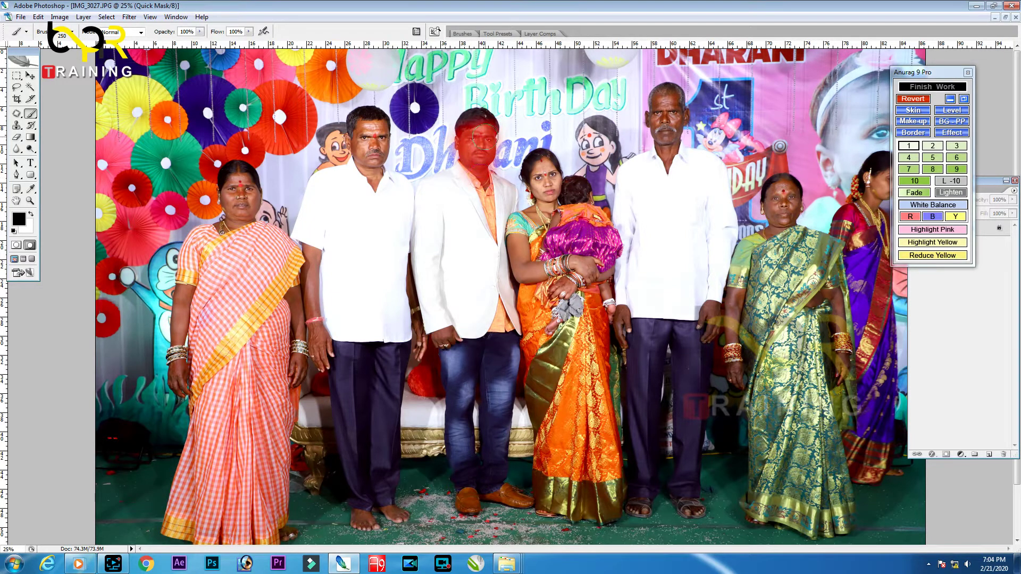
pyautogui.press('q')
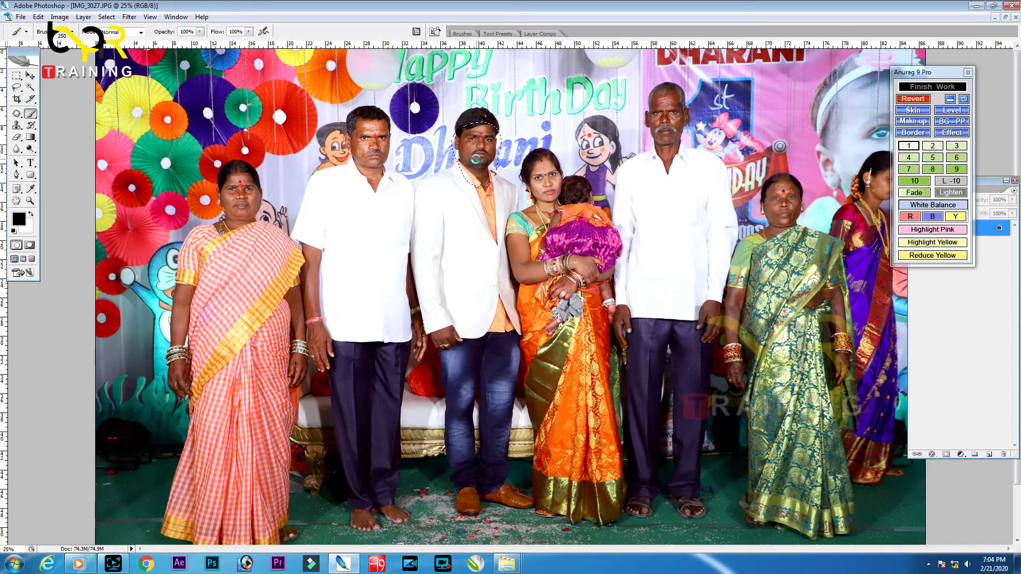
pyautogui.hotkey('ctrl', 'm')
pyautogui.moveTo(458, 194); pyautogui.dragTo(601, 198)
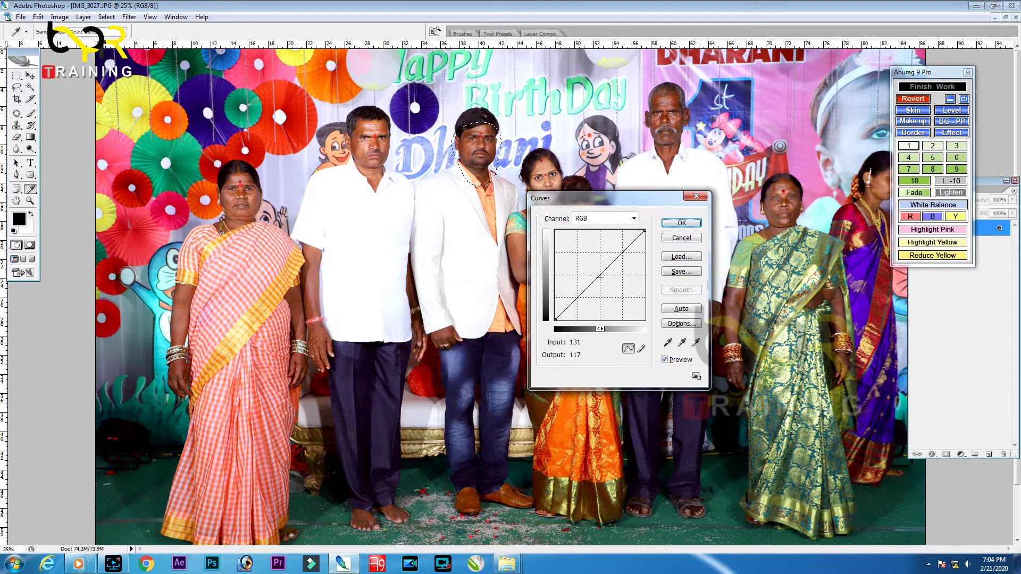
pyautogui.moveTo(596, 279); pyautogui.dragTo(596, 274)
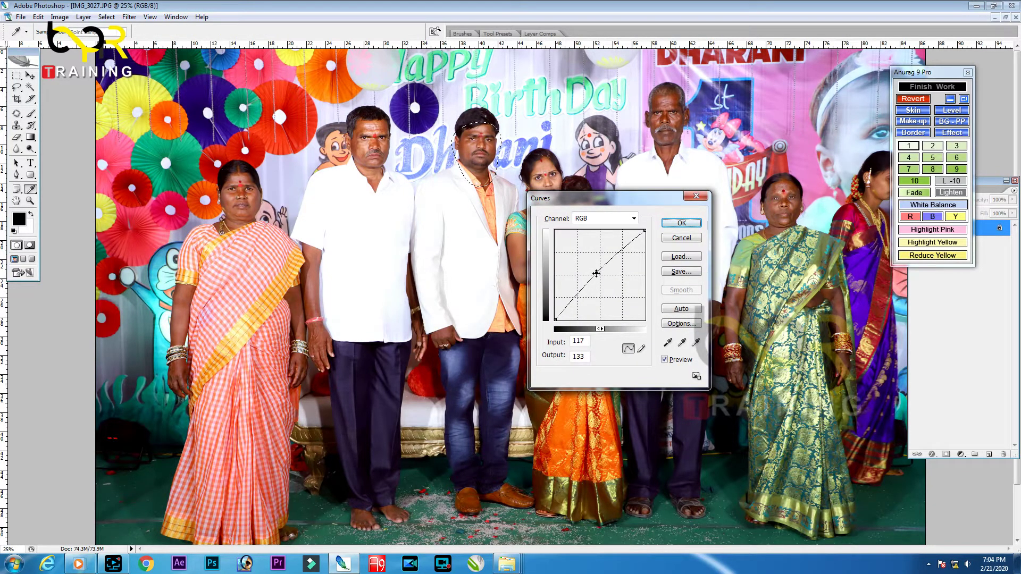
pyautogui.press('Return')
pyautogui.hotkey('ctrl', 'd')
pyautogui.press('v')
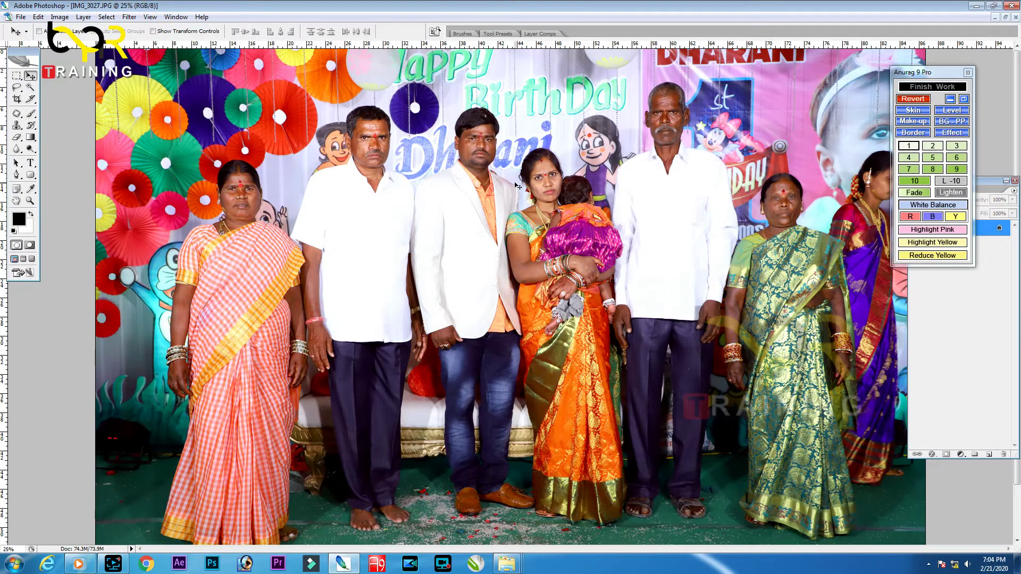
pyautogui.hotkey('ctrl', '-')
pyautogui.hotkey('ctrl', '-')
pyautogui.hotkey('ctrl', '+')
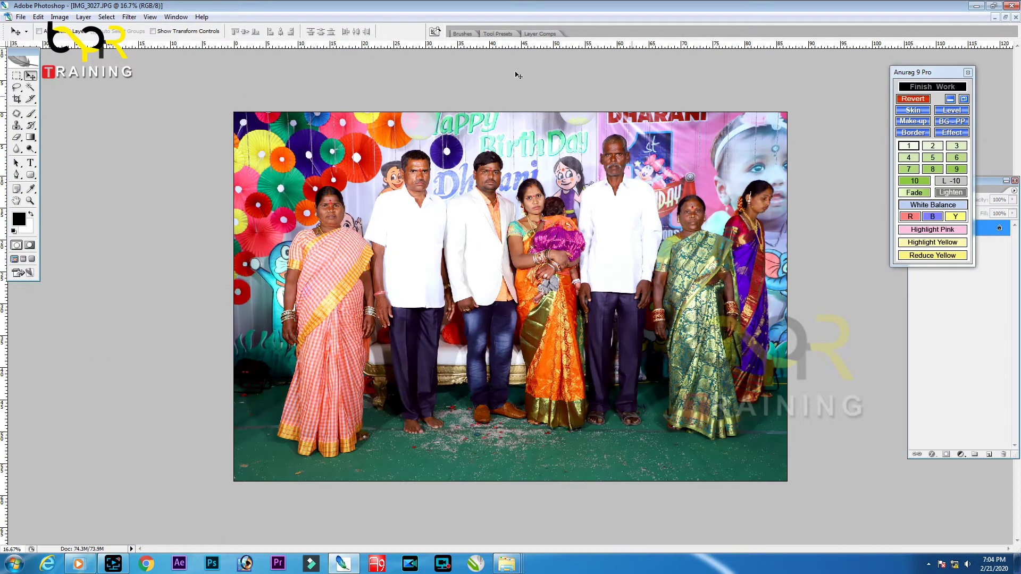
# Apply Noiseware Professional's Full (stronger noise) preset with luminance and colour noise at +20
pyautogui.hotkey('ctrl', '+')
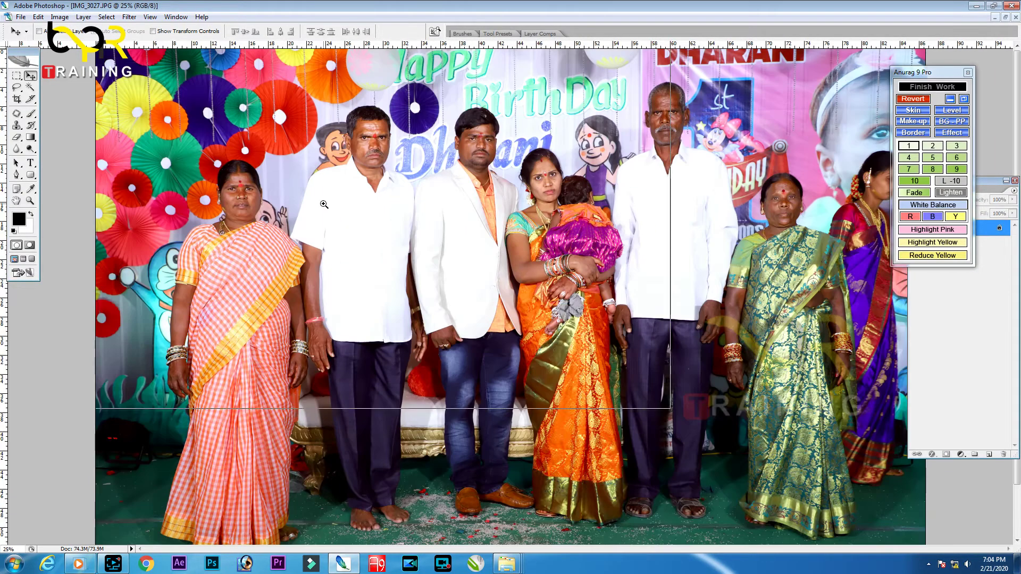
pyautogui.press('Tab')
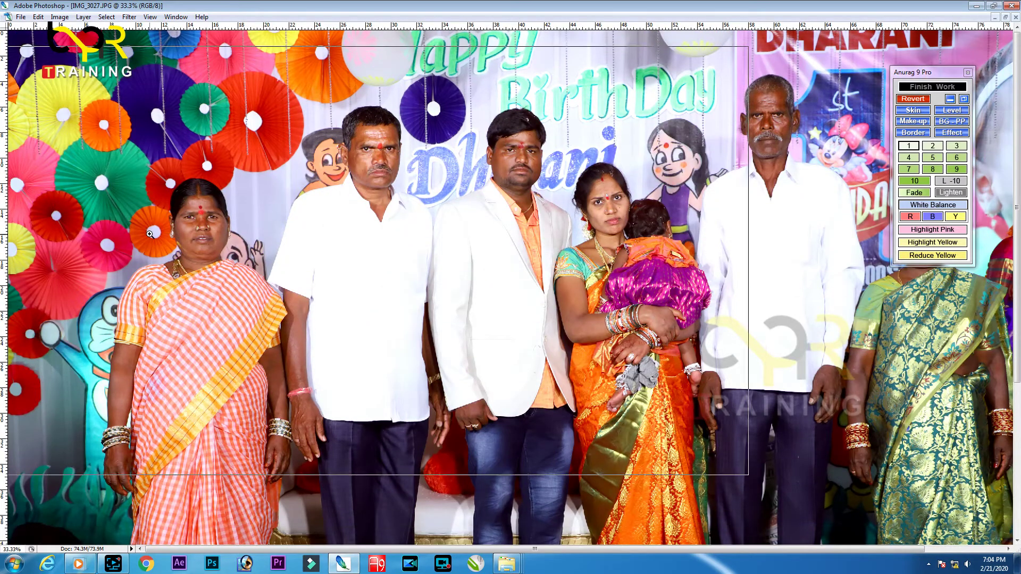
pyautogui.hotkey('ctrl', '+')
pyautogui.click(914, 113)
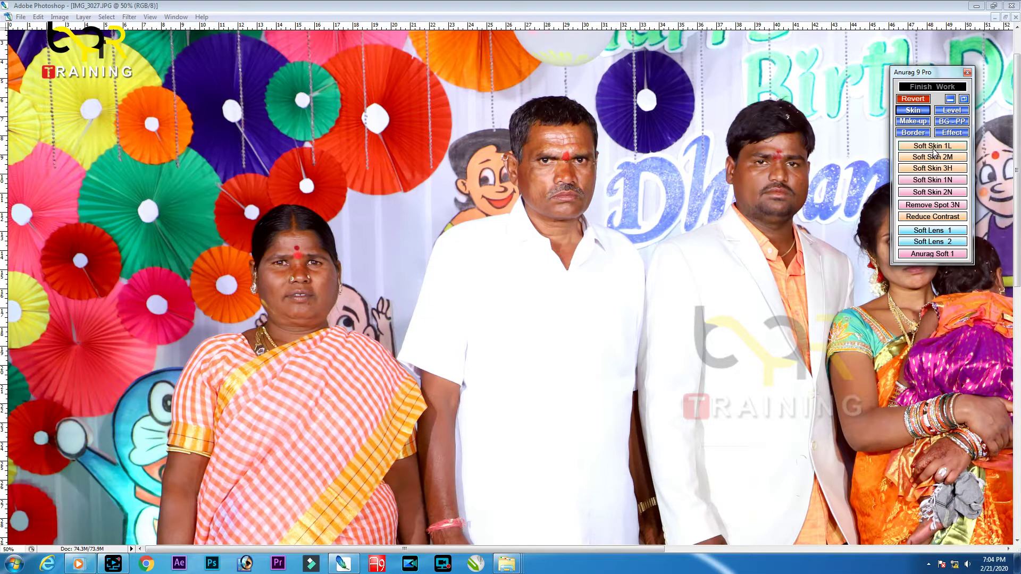
pyautogui.click(129, 16)
pyautogui.moveTo(147, 234)
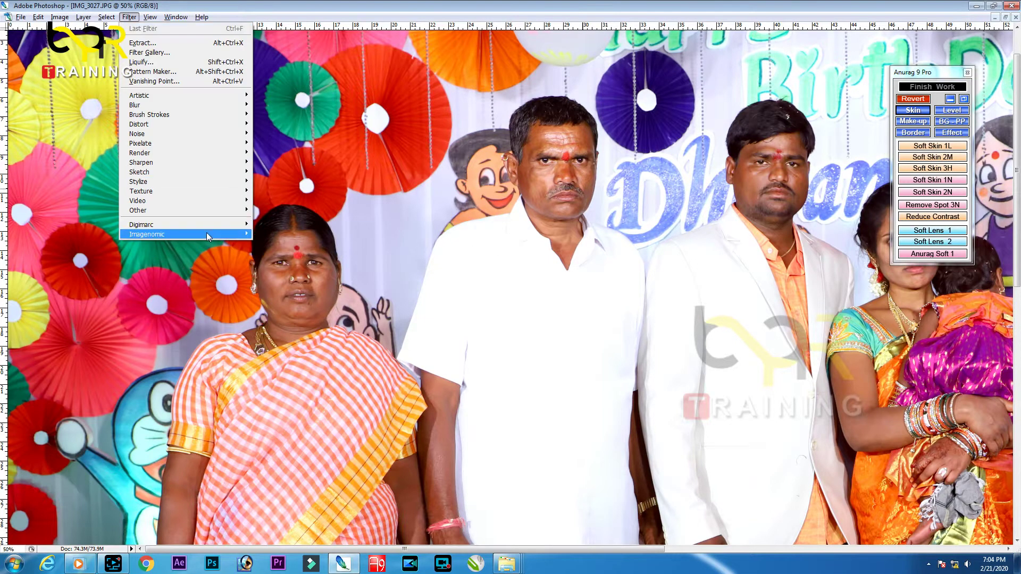
pyautogui.click(263, 235)
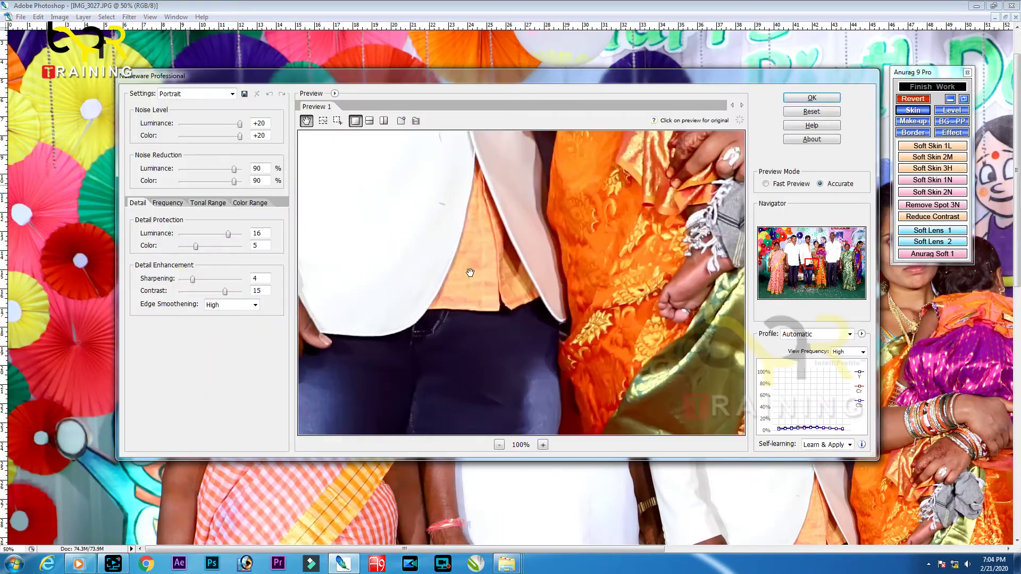
pyautogui.moveTo(807, 265); pyautogui.dragTo(791, 241)
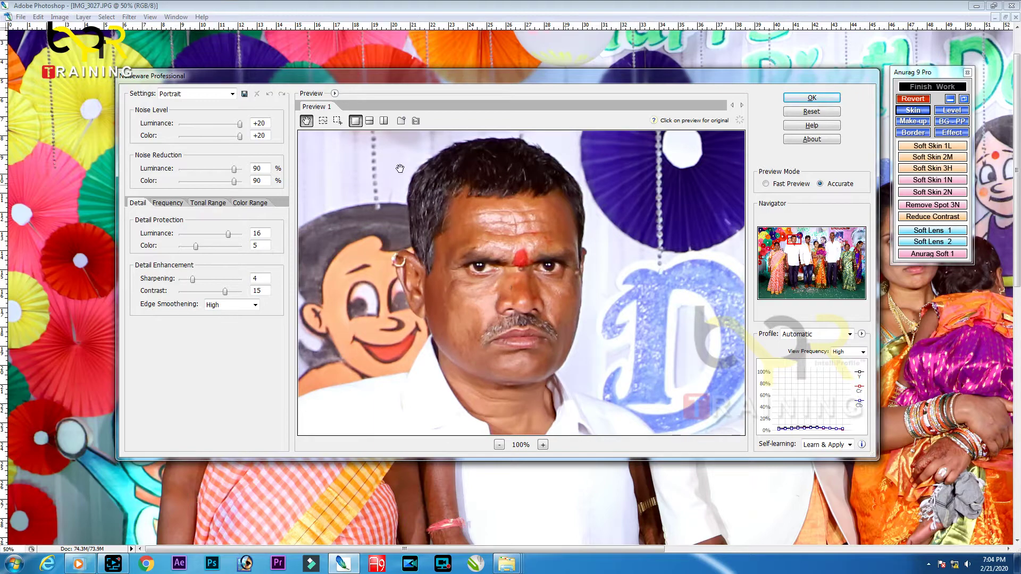
pyautogui.click(199, 96)
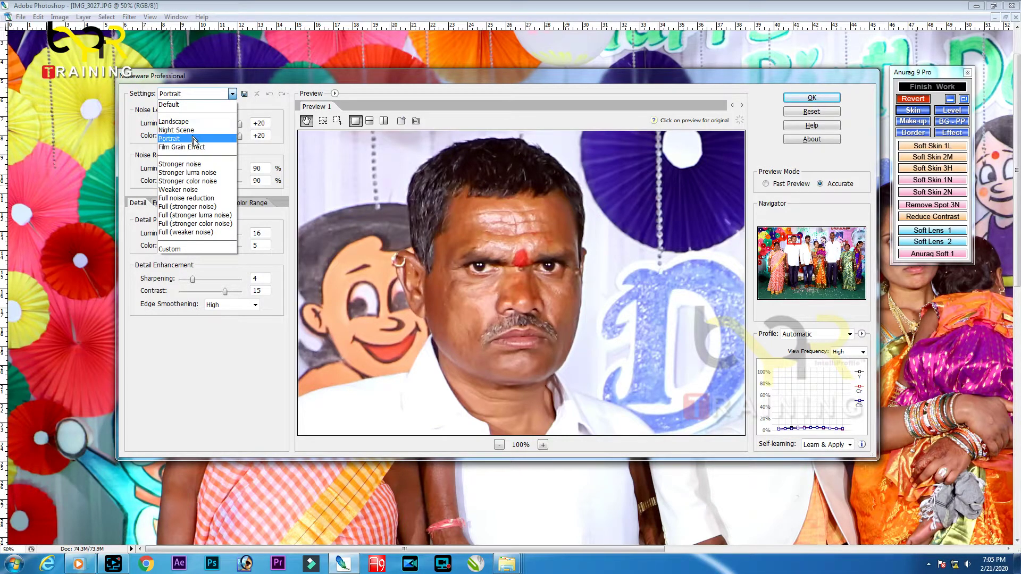
pyautogui.click(211, 206)
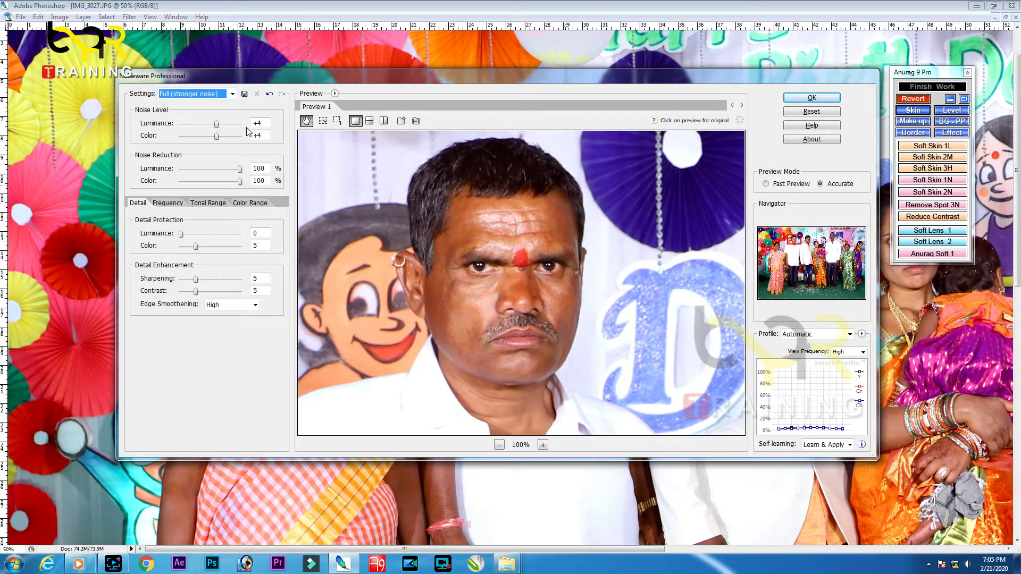
pyautogui.moveTo(216, 126); pyautogui.dragTo(297, 142)
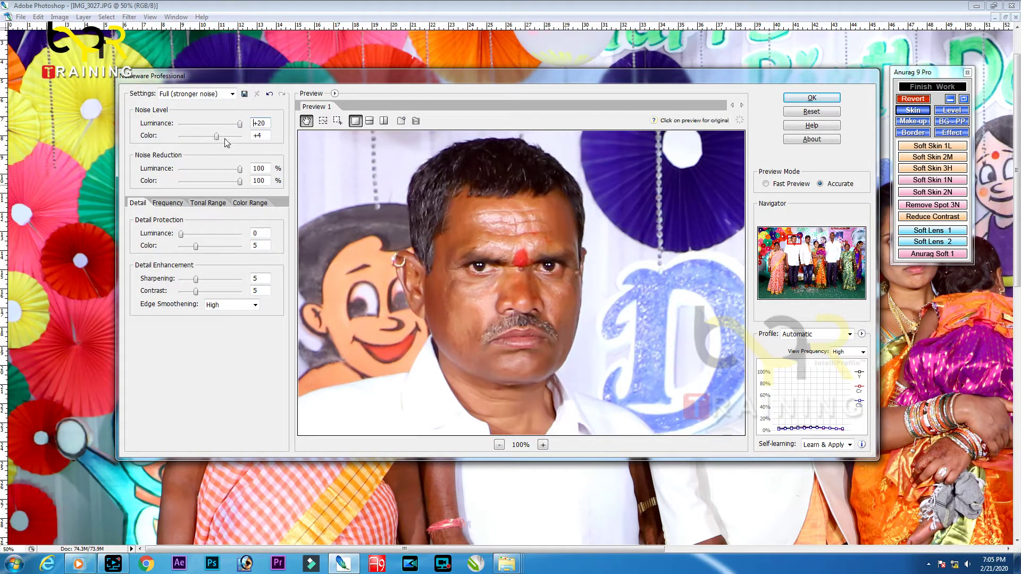
pyautogui.moveTo(216, 137); pyautogui.dragTo(267, 147)
pyautogui.click(814, 98)
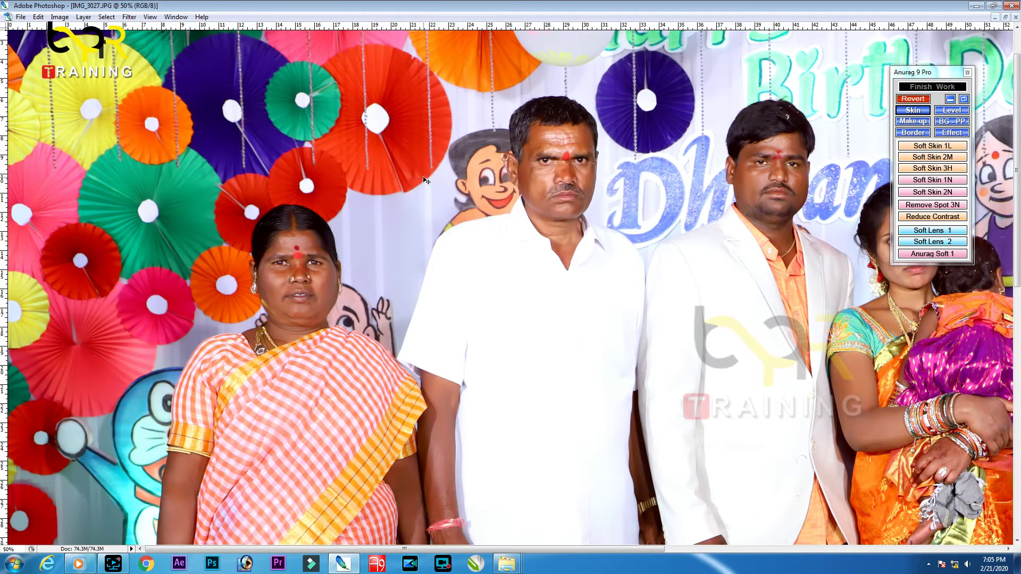
# Run the Anurag soft-skin pass and brush its mask over the woman's face and man's jaw
pyautogui.click(933, 146)
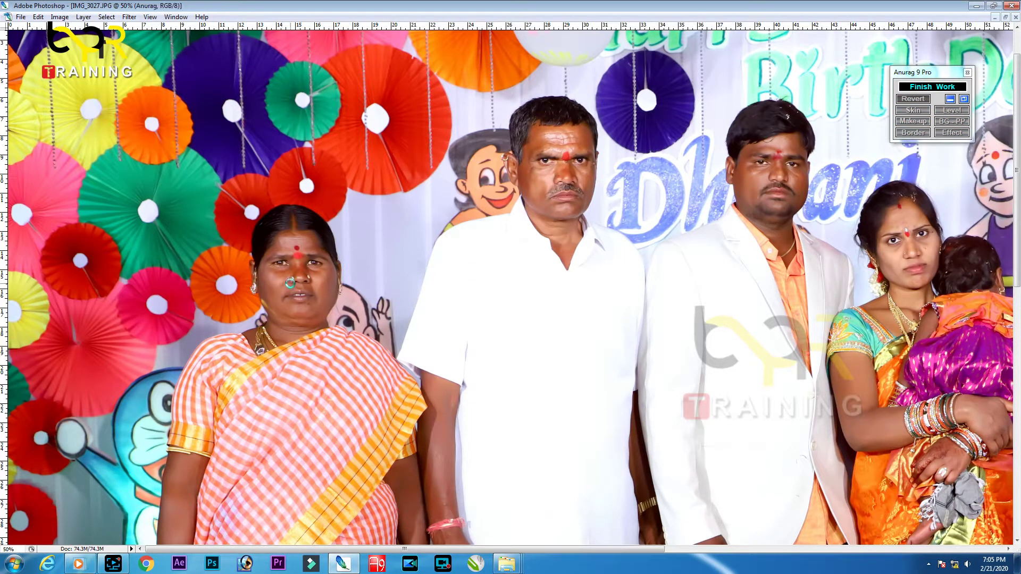
pyautogui.click(291, 284)
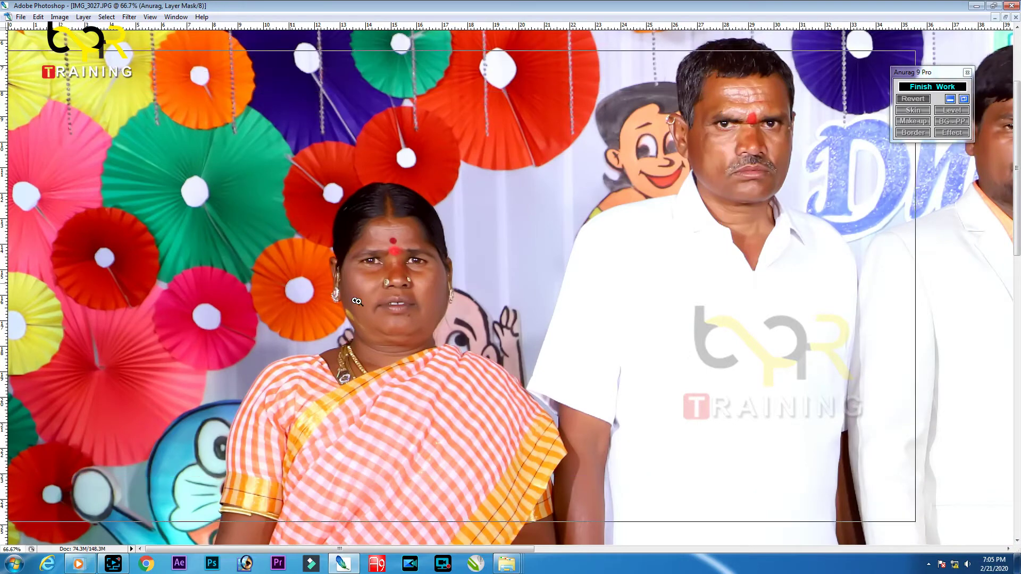
pyautogui.click(393, 266)
pyautogui.moveTo(594, 318); pyautogui.dragTo(349, 331)
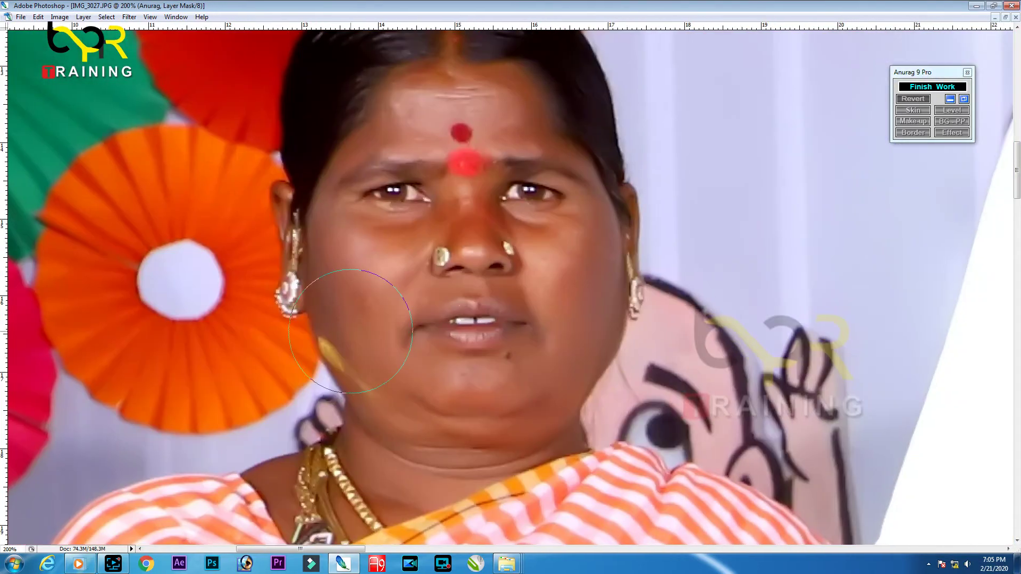
pyautogui.press('[')
pyautogui.press('[')
pyautogui.press('[')
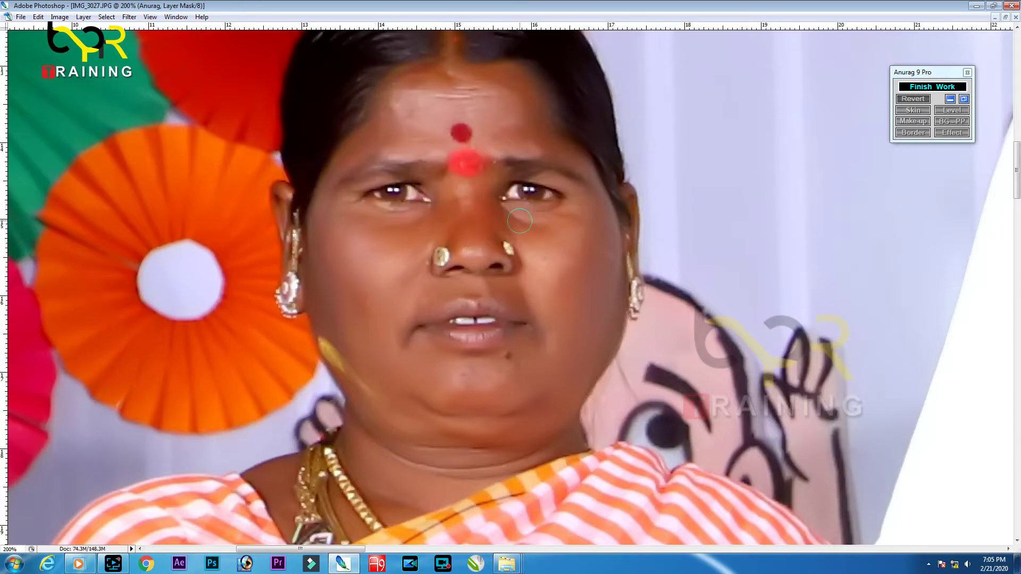
pyautogui.press(']')
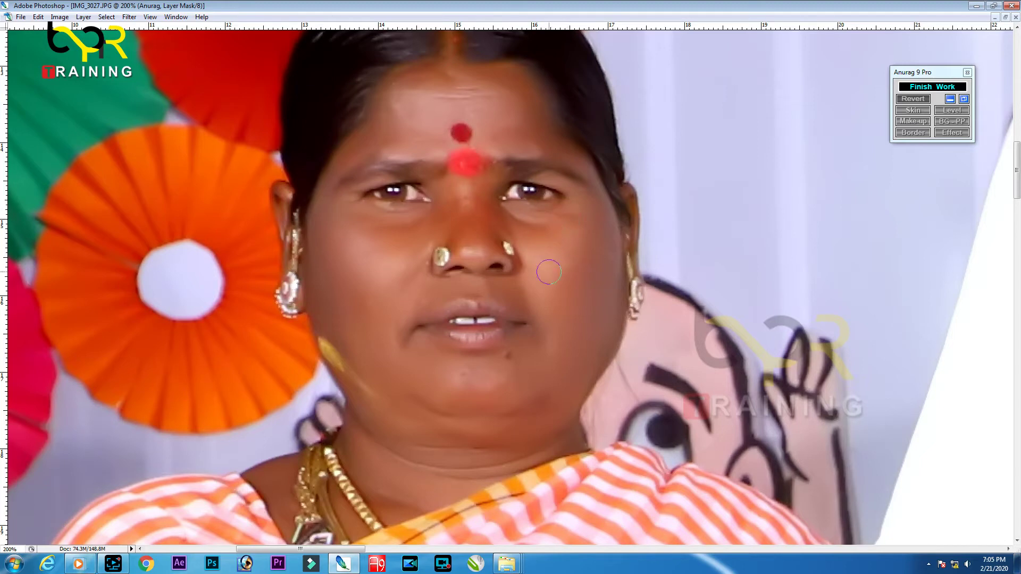
pyautogui.moveTo(390, 365); pyautogui.dragTo(389, 317)
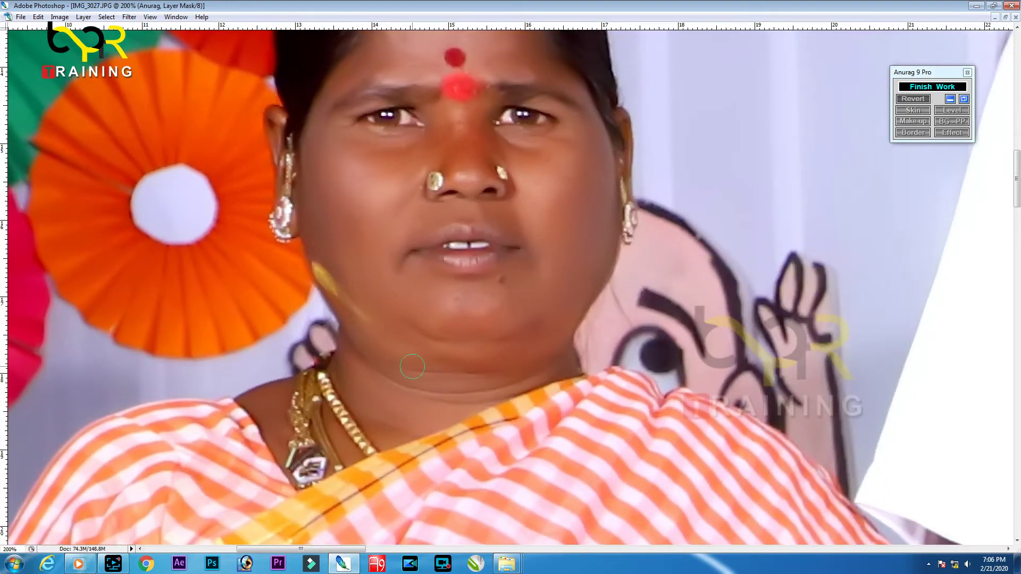
pyautogui.moveTo(493, 370)
pyautogui.mouseDown()
pyautogui.moveTo(582, 326)
pyautogui.moveTo(604, 244)
pyautogui.moveTo(532, 370)
pyautogui.moveTo(508, 343)
pyautogui.mouseUp()
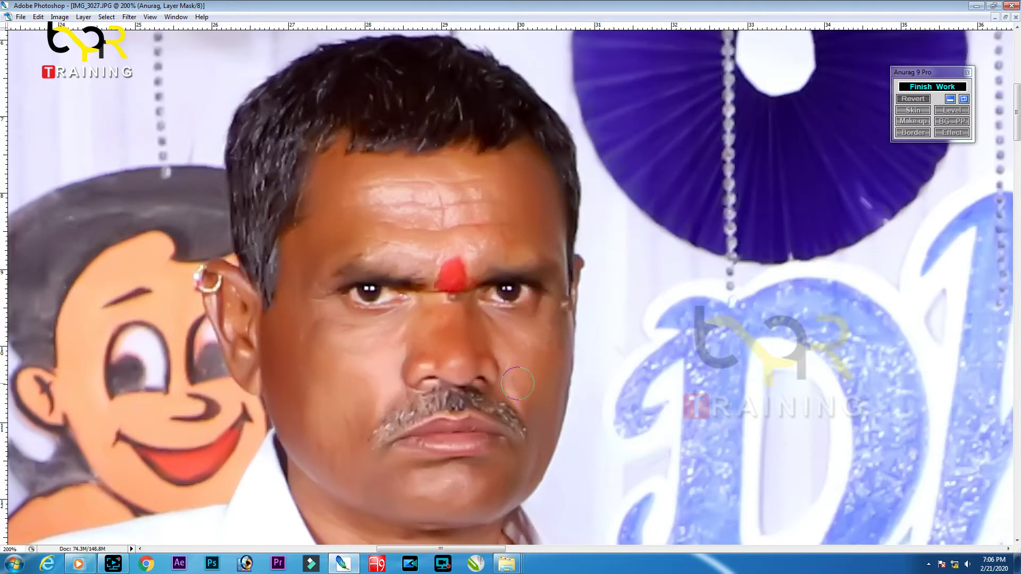
pyautogui.moveTo(547, 357); pyautogui.dragTo(409, 497)
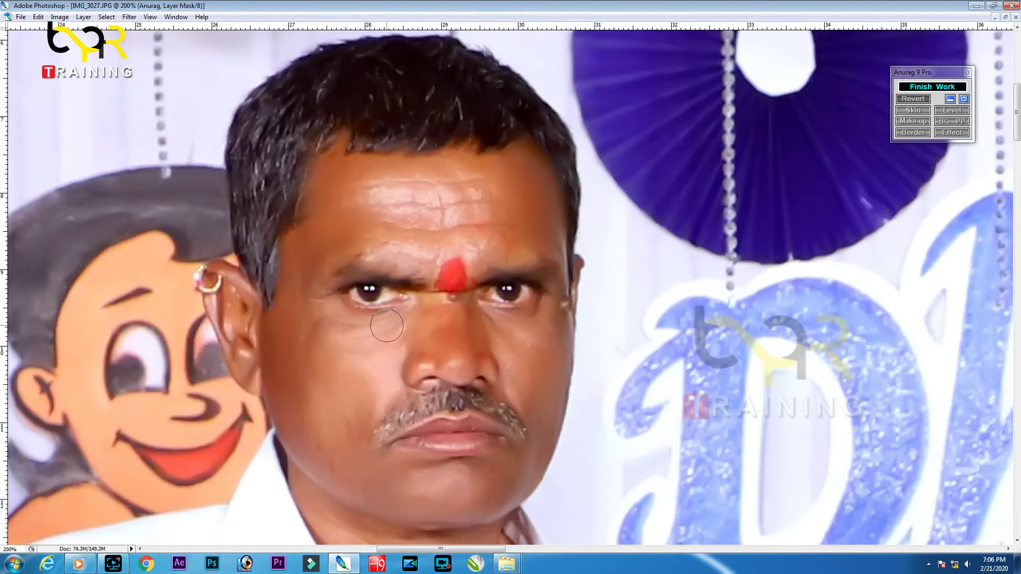
pyautogui.scroll(-3, 348, 383)
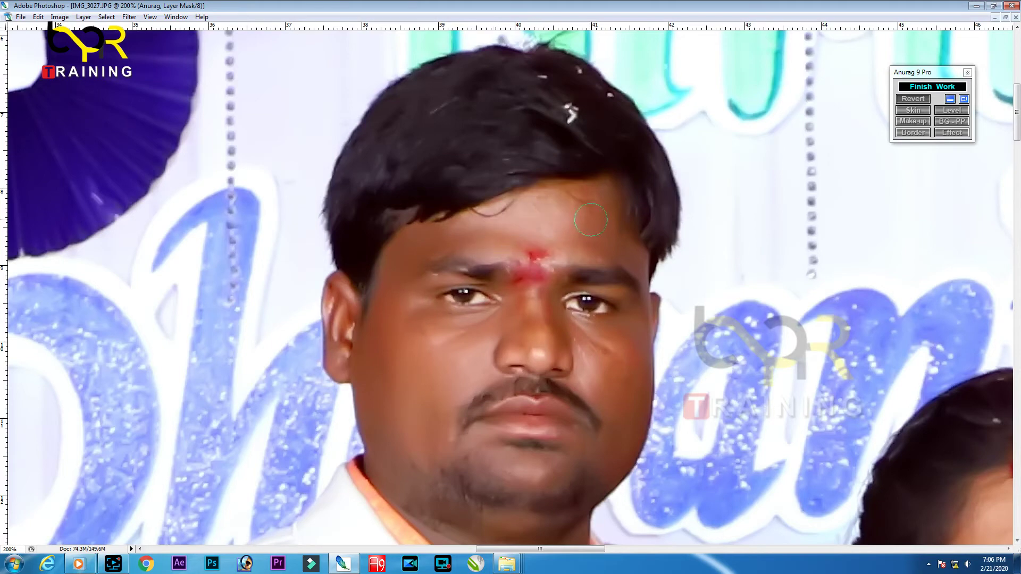
# Brush the softening mask over the younger man's face and the grey-moustached man's forehead wrinkles
pyautogui.moveTo(615, 345); pyautogui.dragTo(495, 239)
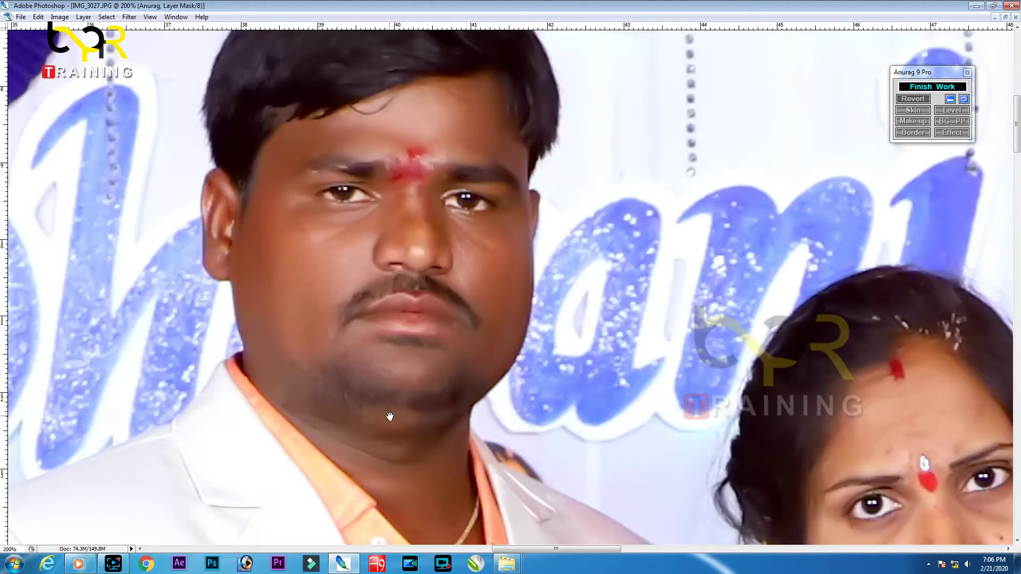
pyautogui.moveTo(390, 417); pyautogui.dragTo(326, 328)
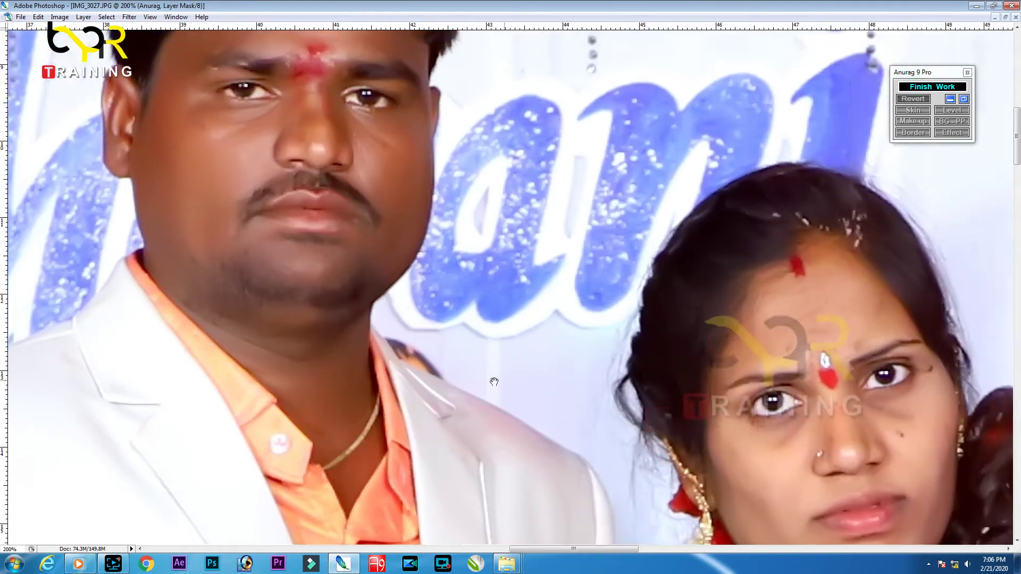
pyautogui.moveTo(797, 452); pyautogui.dragTo(390, 304)
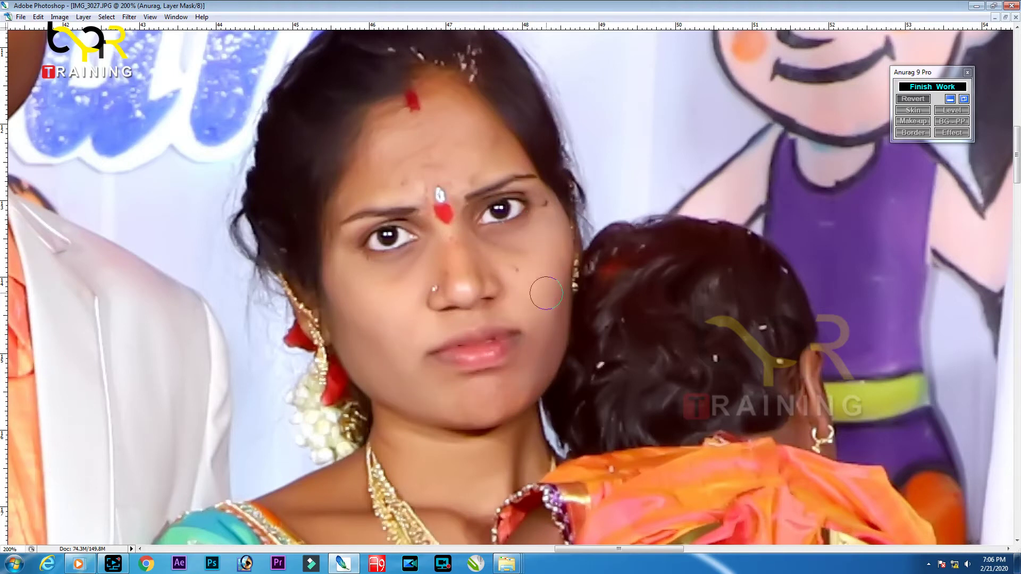
pyautogui.moveTo(547, 309); pyautogui.dragTo(564, 340)
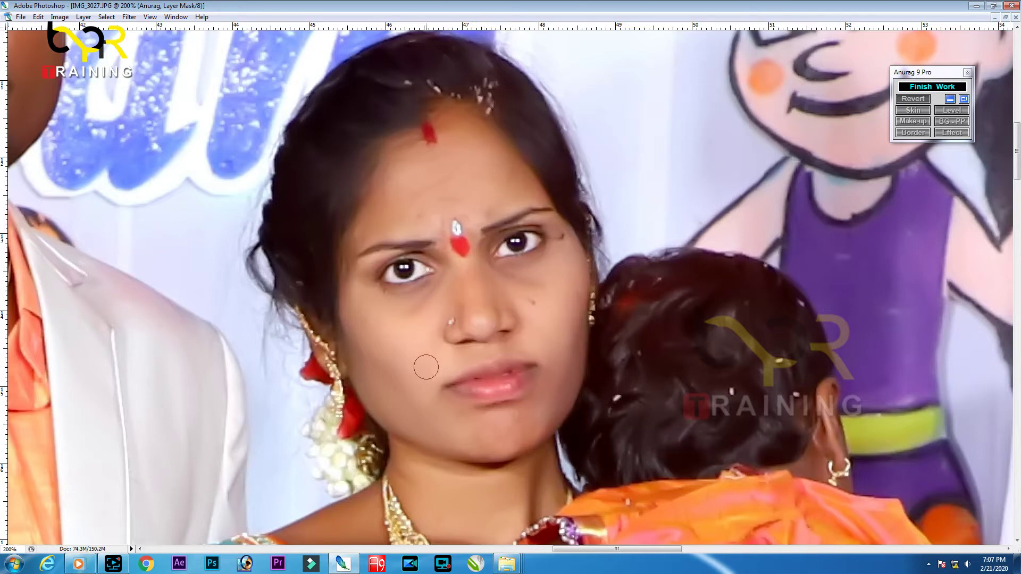
pyautogui.scroll(-2, 432, 412)
pyautogui.scroll(-3, 426, 319)
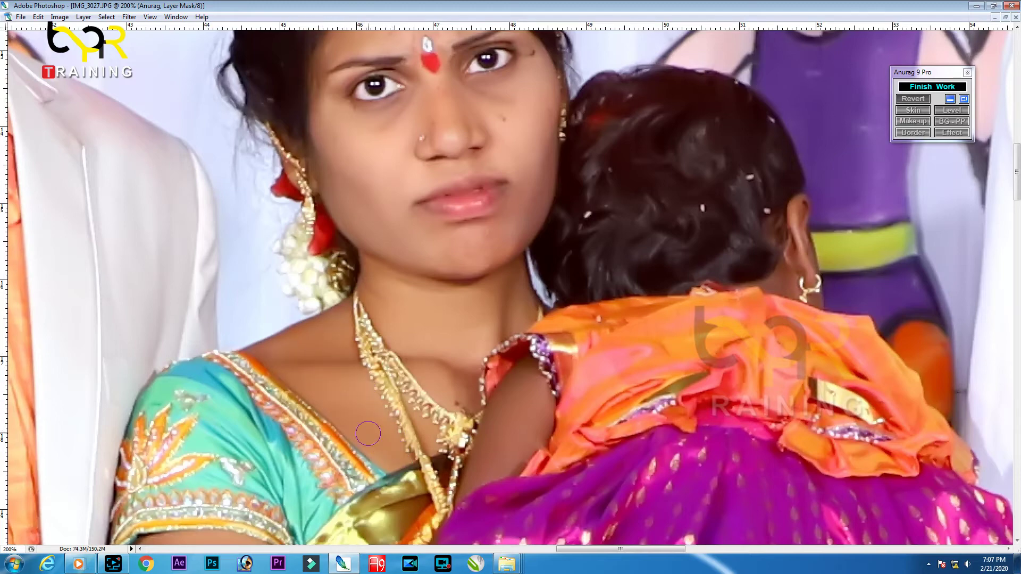
pyautogui.moveTo(368, 434); pyautogui.dragTo(101, 288)
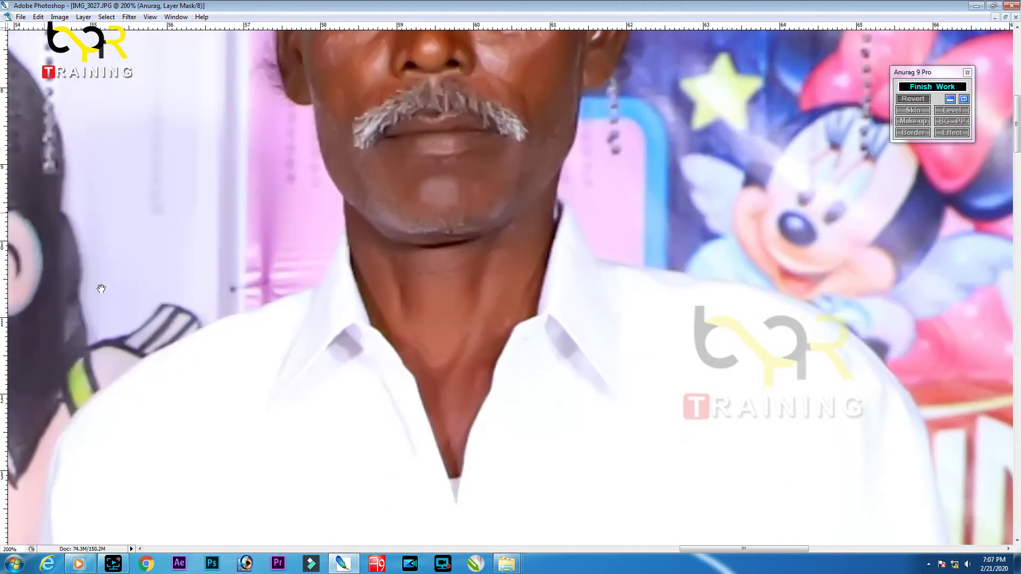
pyautogui.moveTo(511, 35)
pyautogui.mouseDown()
pyautogui.moveTo(531, 284)
pyautogui.moveTo(551, 290)
pyautogui.moveTo(460, 457)
pyautogui.mouseUp()
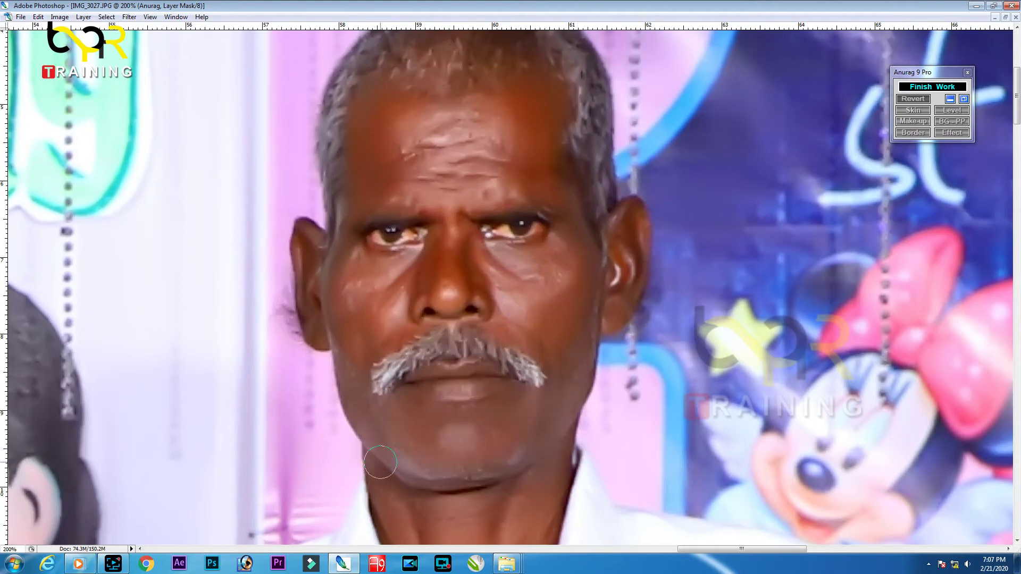
pyautogui.moveTo(438, 503)
pyautogui.mouseDown()
pyautogui.moveTo(434, 330)
pyautogui.moveTo(490, 370)
pyautogui.mouseUp()
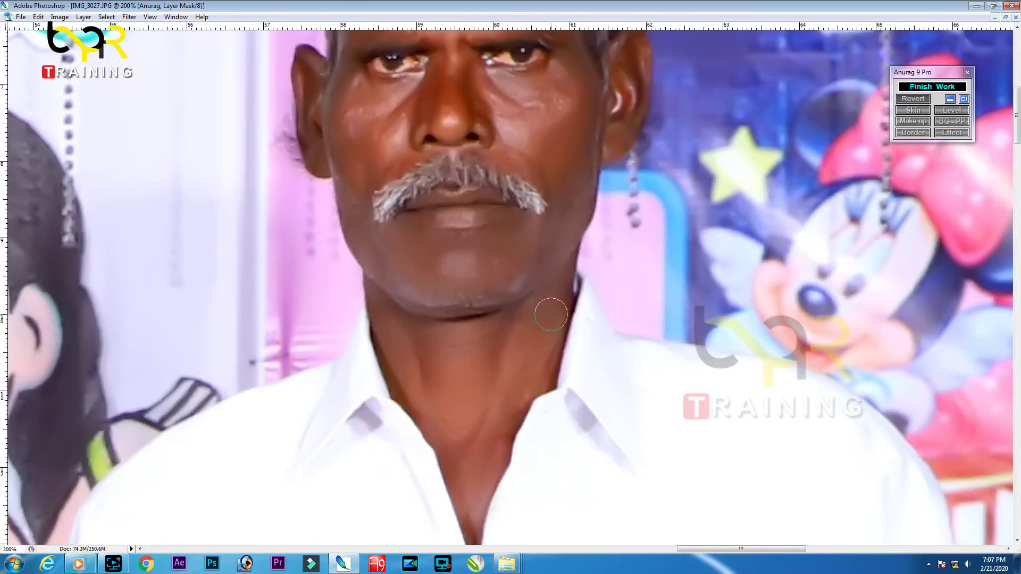
pyautogui.scroll(5, 430, 276)
pyautogui.moveTo(430, 276)
pyautogui.mouseDown()
pyautogui.moveTo(566, 323)
pyautogui.moveTo(384, 276)
pyautogui.mouseUp()
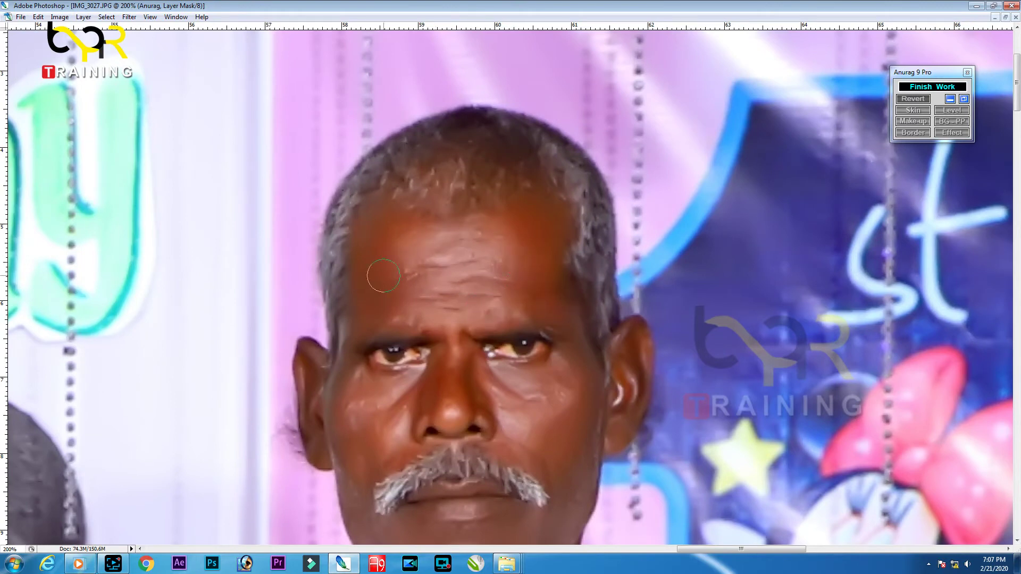
pyautogui.scroll(-2, 448, 302)
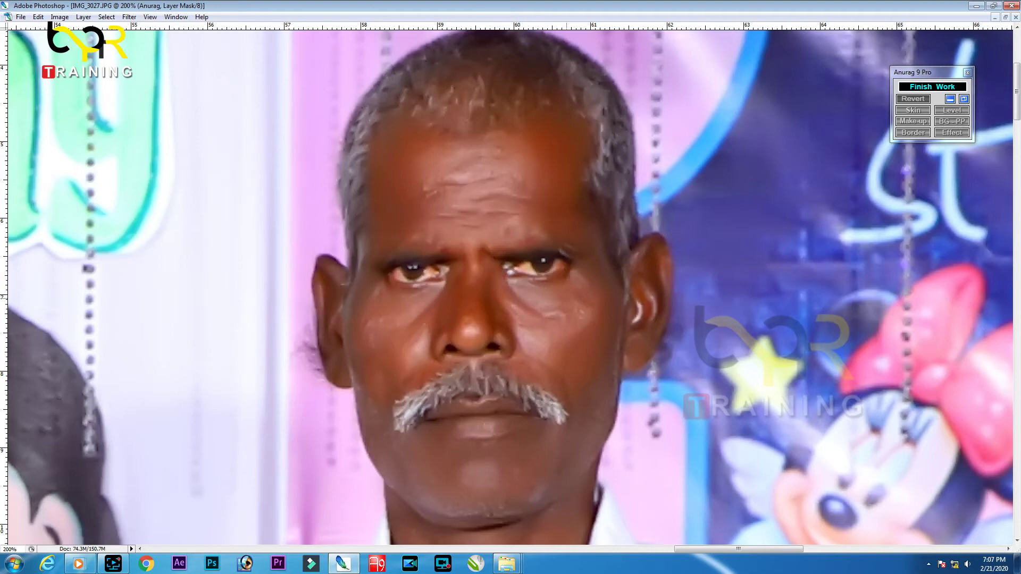
# Brush the softening mask over the green-saree woman's face, forehead and hair, then fit the image
pyautogui.moveTo(556, 336); pyautogui.dragTo(547, 235)
pyautogui.moveTo(548, 372); pyautogui.dragTo(298, 330)
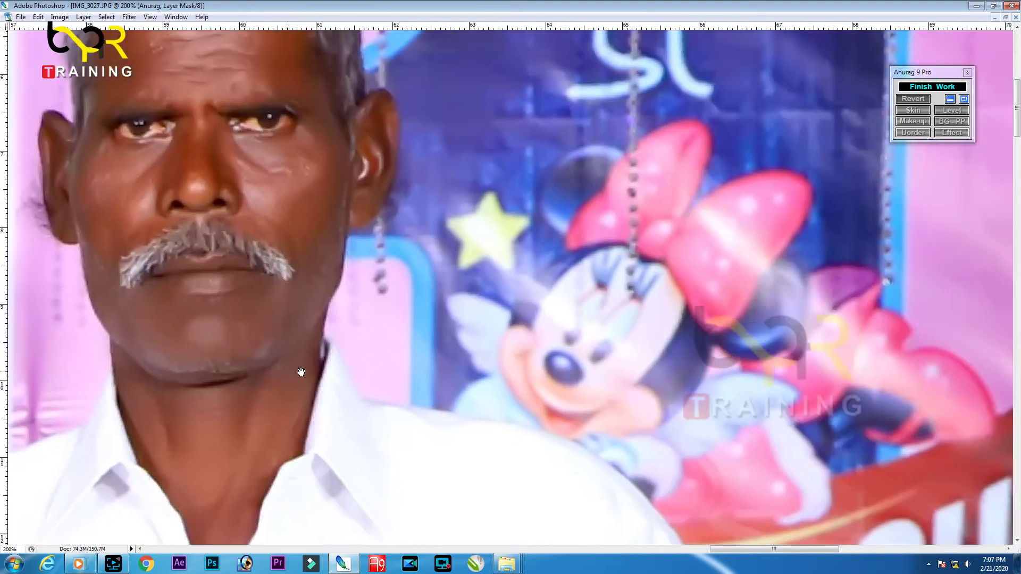
pyautogui.moveTo(532, 479); pyautogui.dragTo(459, 319)
pyautogui.moveTo(560, 505)
pyautogui.mouseDown()
pyautogui.moveTo(559, 472)
pyautogui.moveTo(428, 160)
pyautogui.mouseUp()
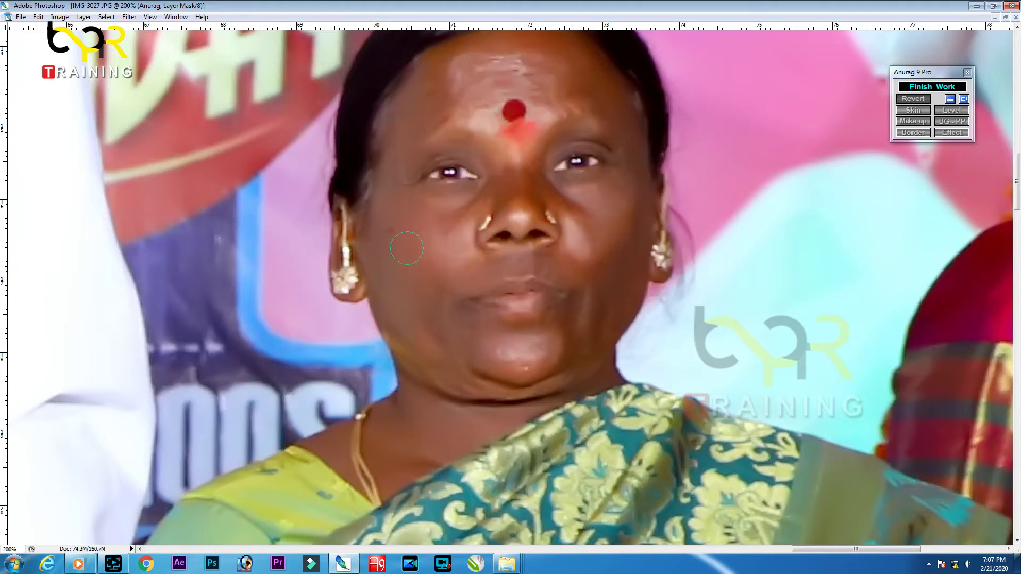
pyautogui.moveTo(565, 357); pyautogui.dragTo(512, 391)
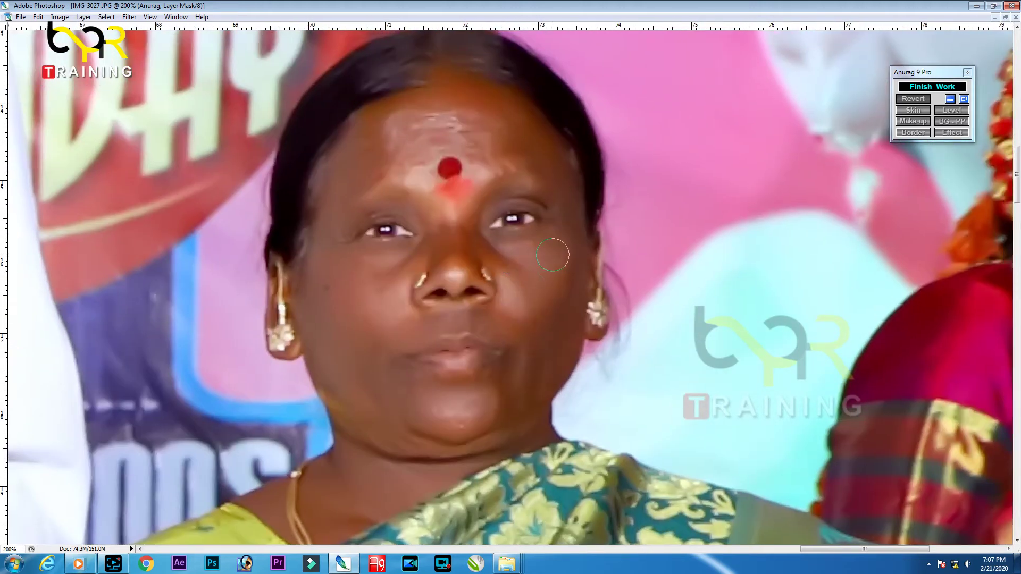
pyautogui.scroll(3, 485, 444)
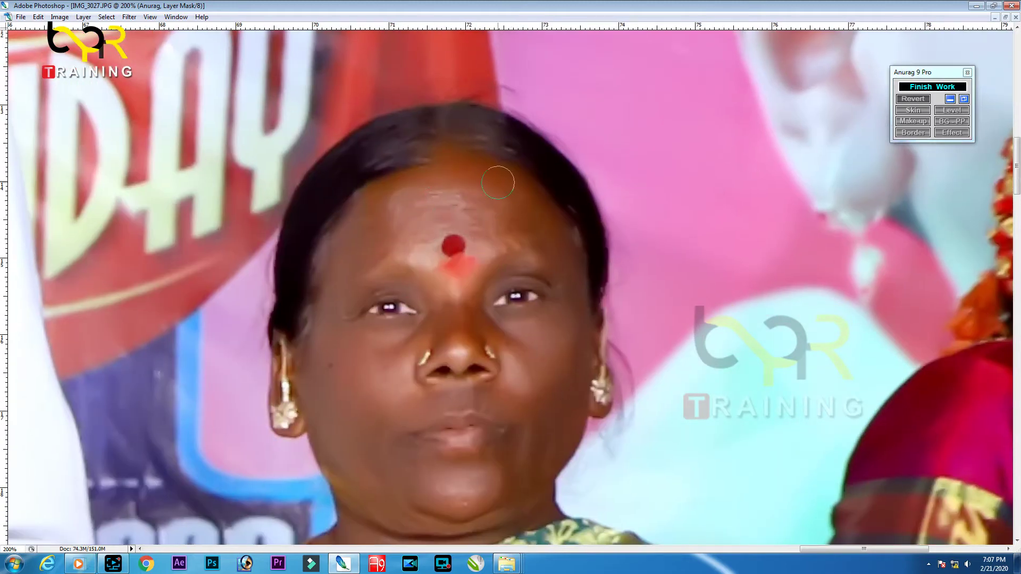
pyautogui.scroll(-10, 327, 339)
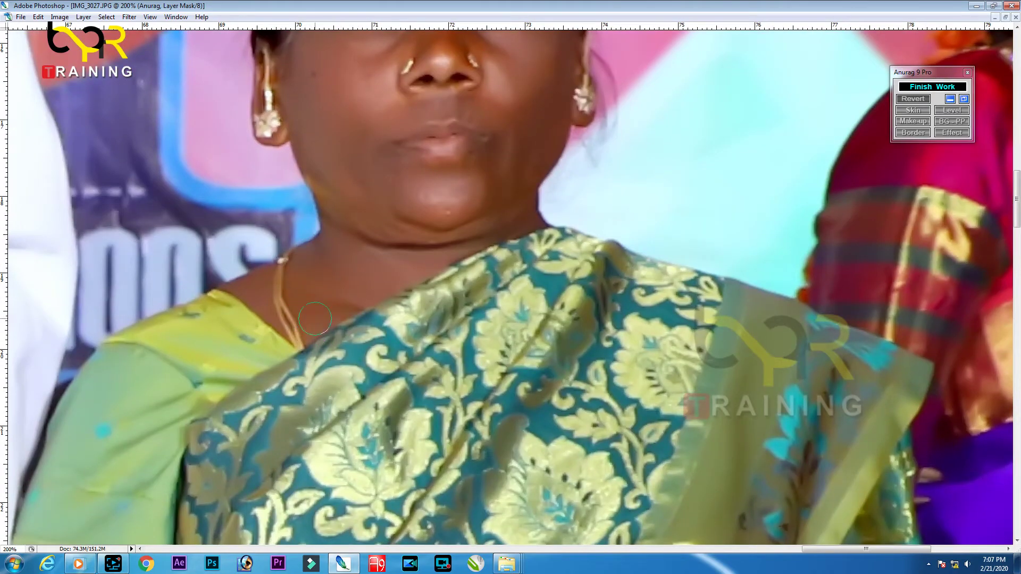
pyautogui.moveTo(379, 166); pyautogui.dragTo(451, 272)
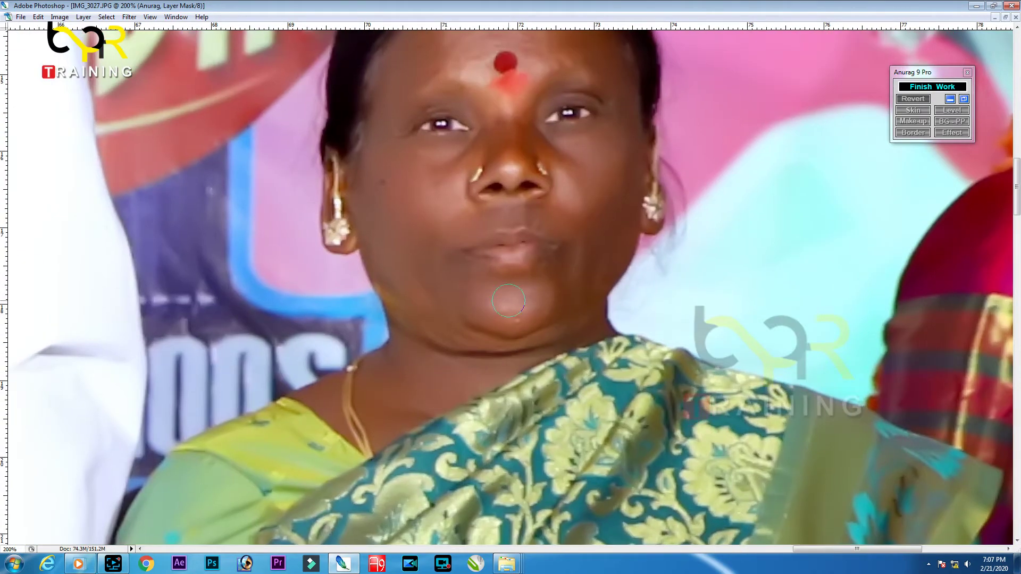
pyautogui.moveTo(363, 210); pyautogui.dragTo(438, 421)
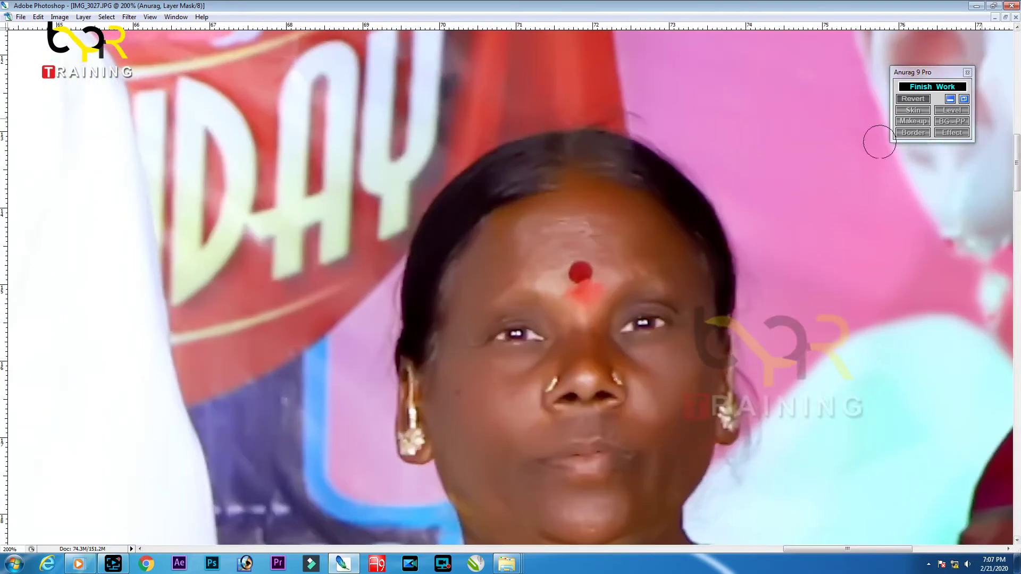
pyautogui.hotkey('ctrl', '0')
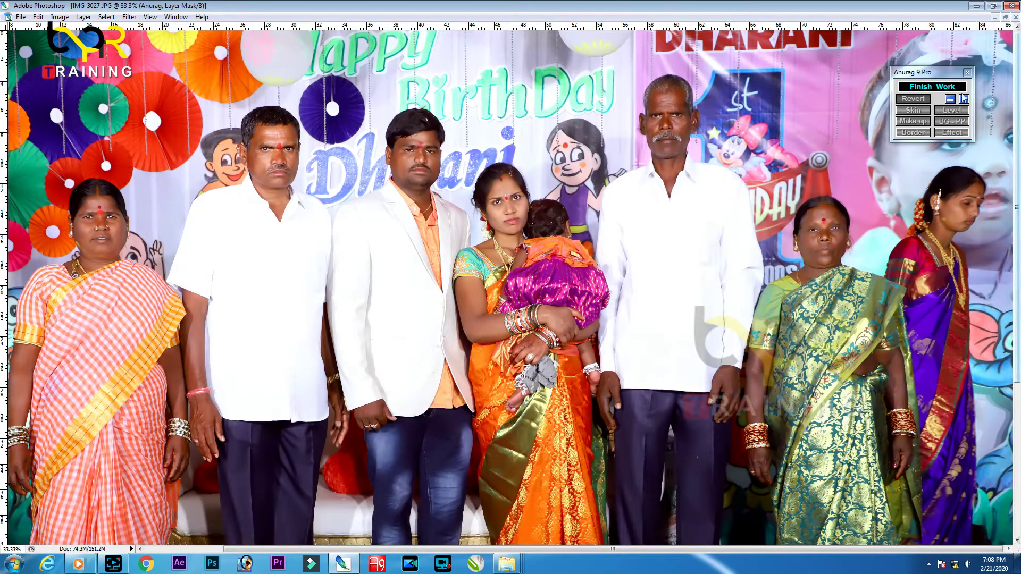
# Apply the Anurag softening, then Curves-brighten the older man's quick-masked face and neck
pyautogui.click(946, 88)
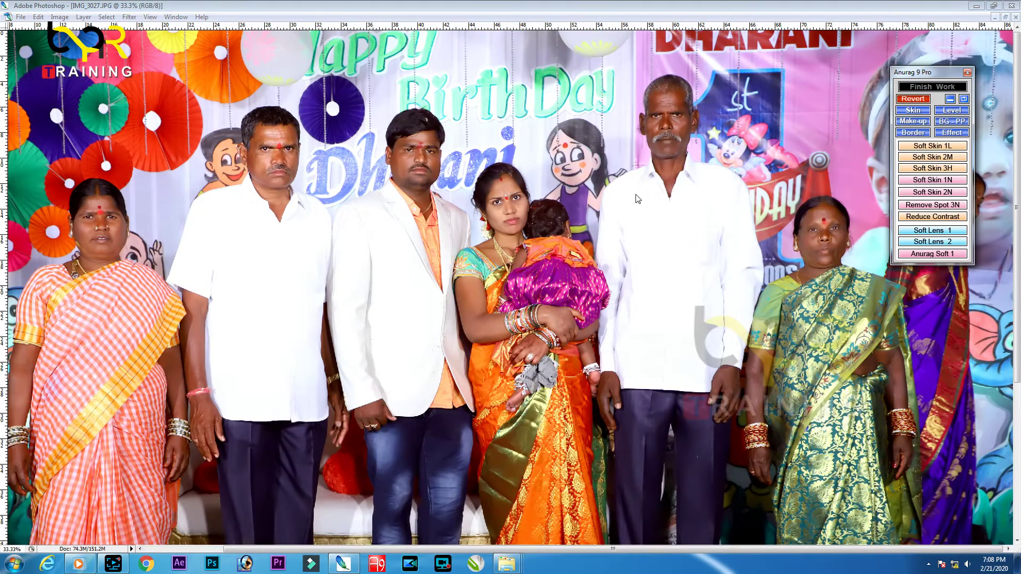
pyautogui.click(673, 123)
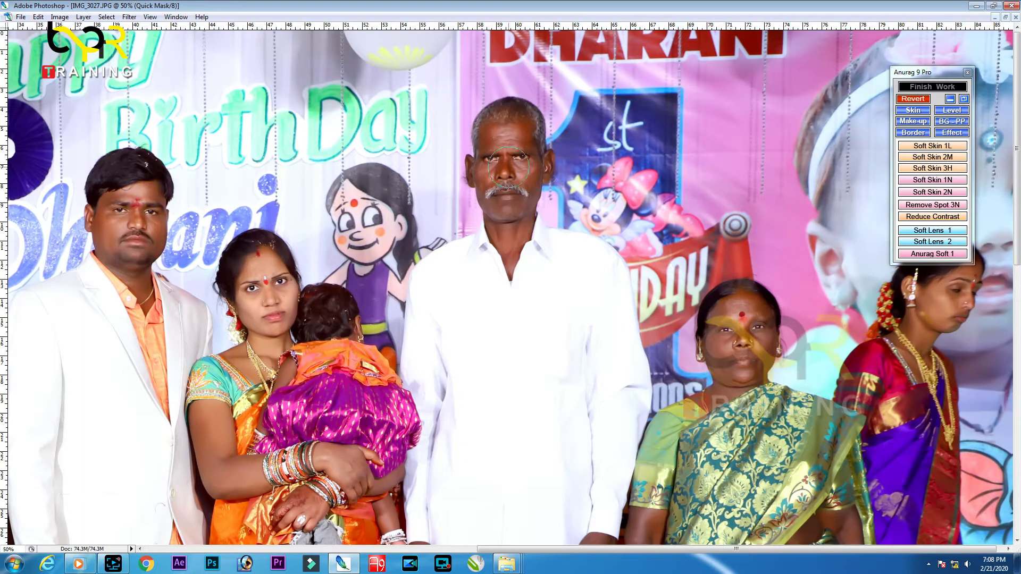
pyautogui.moveTo(508, 167)
pyautogui.mouseDown()
pyautogui.moveTo(497, 159)
pyautogui.moveTo(517, 139)
pyautogui.mouseUp()
pyautogui.moveTo(500, 207); pyautogui.dragTo(508, 245)
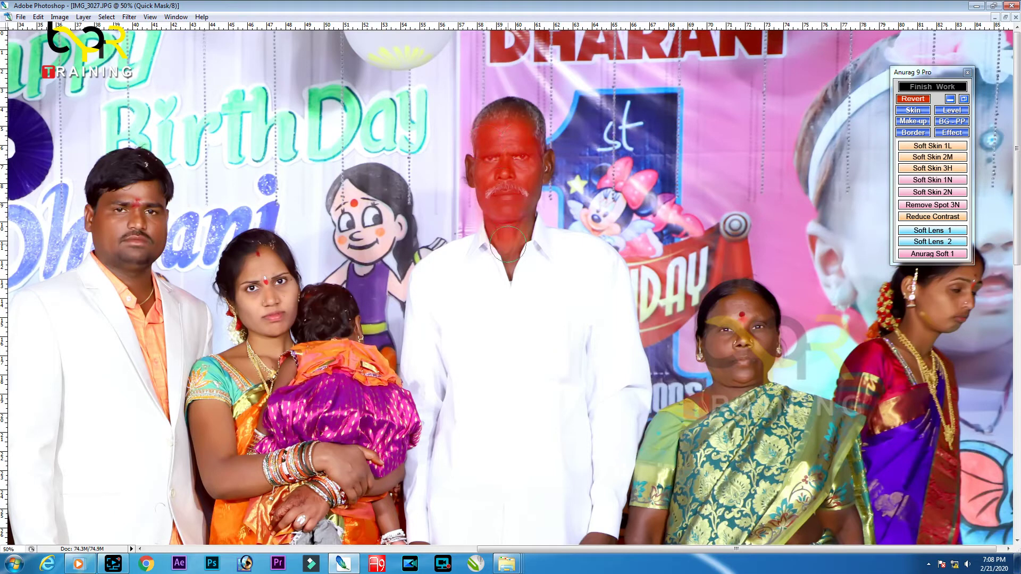
pyautogui.moveTo(527, 187); pyautogui.dragTo(507, 211)
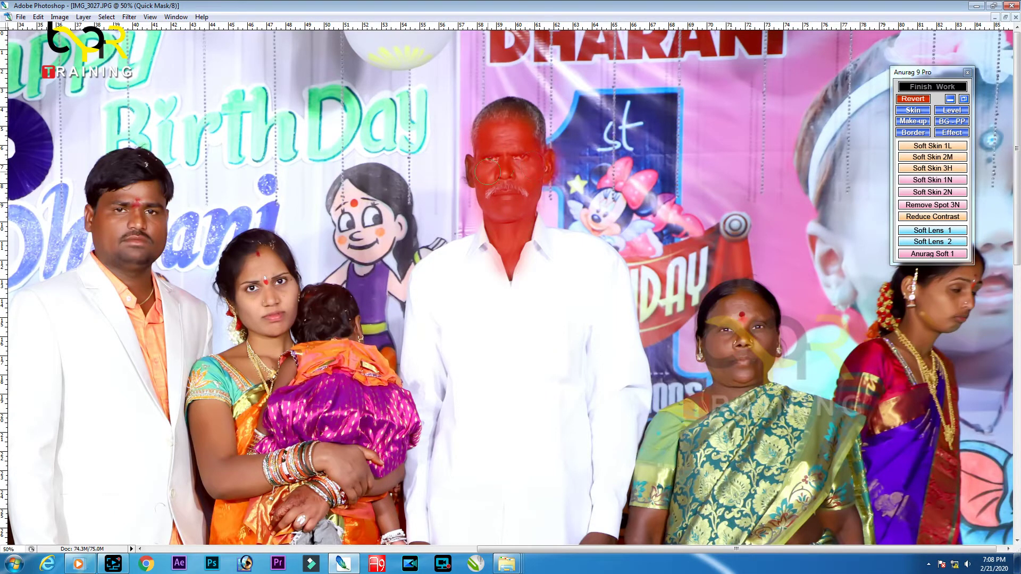
pyautogui.press('q')
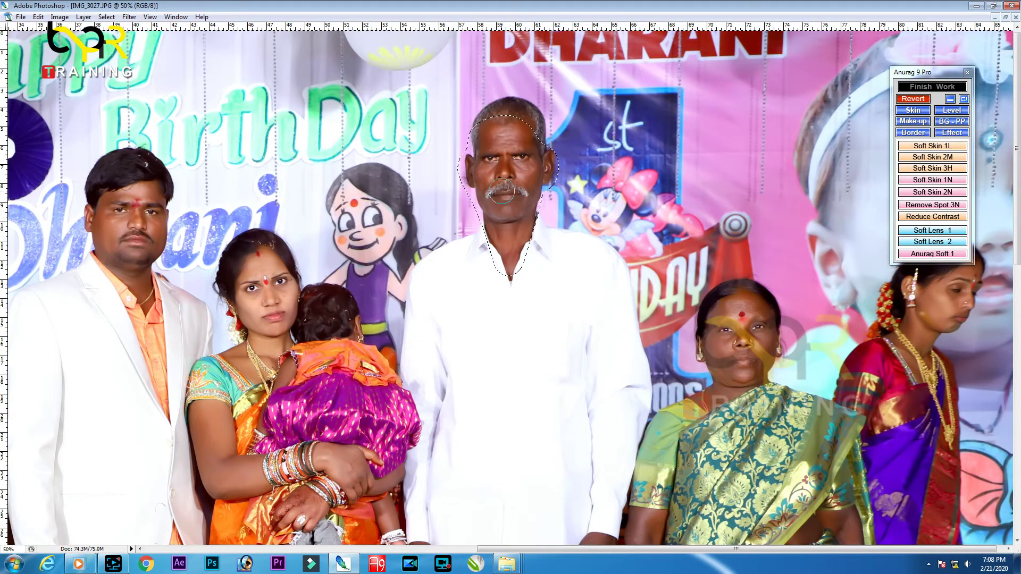
pyautogui.hotkey('ctrl', 'm')
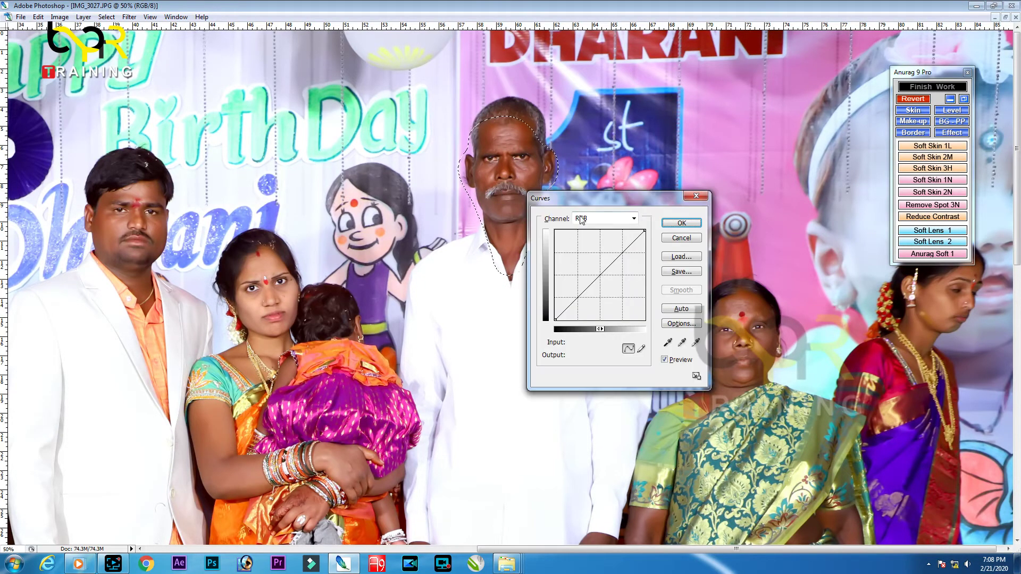
pyautogui.moveTo(594, 198); pyautogui.dragTo(691, 238)
pyautogui.moveTo(690, 313); pyautogui.dragTo(690, 310)
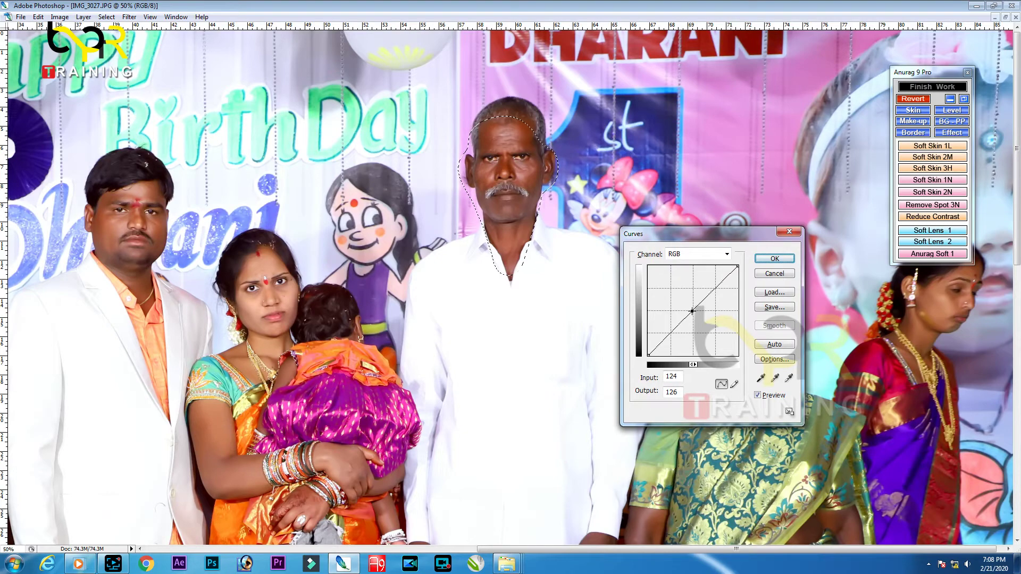
pyautogui.press('Return')
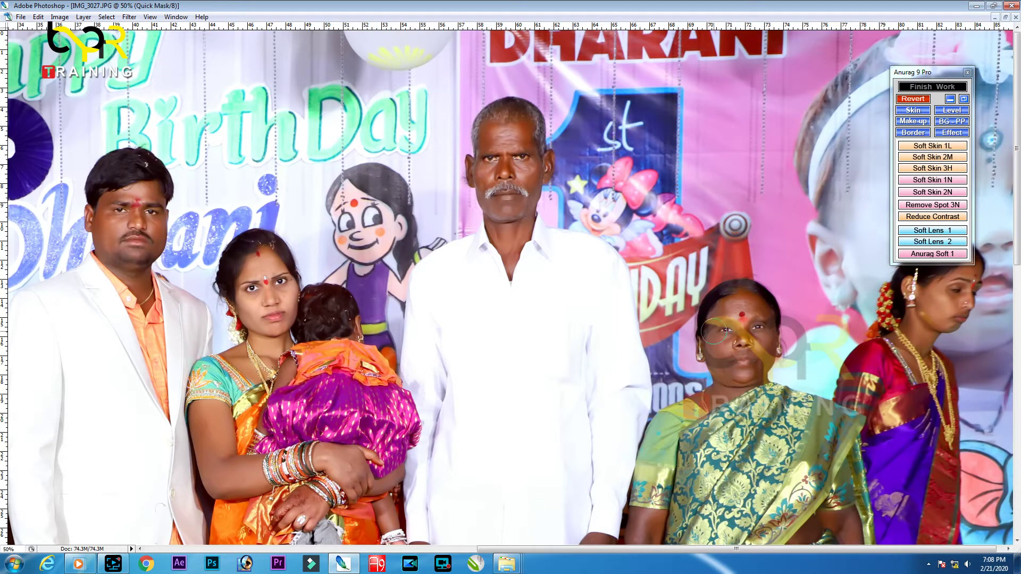
# Quick-mask the green-sari woman's face and brighten it with a Curves midtone lift
pyautogui.moveTo(713, 332); pyautogui.dragTo(728, 377)
pyautogui.moveTo(725, 342)
pyautogui.mouseDown()
pyautogui.moveTo(715, 308)
pyautogui.moveTo(758, 303)
pyautogui.moveTo(766, 358)
pyautogui.moveTo(745, 364)
pyautogui.mouseUp()
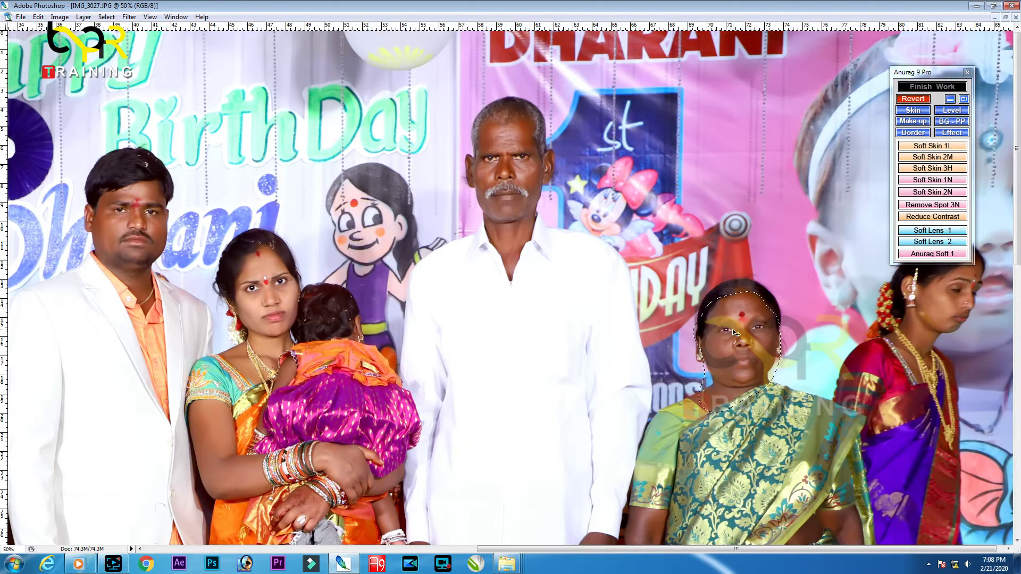
pyautogui.press('q')
pyautogui.hotkey('ctrl', 'm')
pyautogui.moveTo(674, 236); pyautogui.dragTo(451, 222)
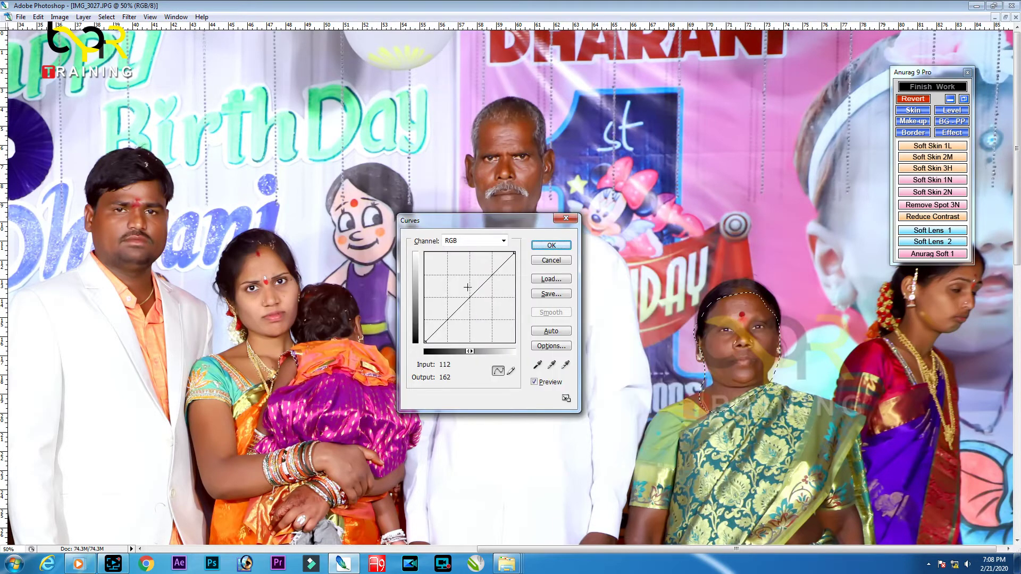
pyautogui.click(468, 297)
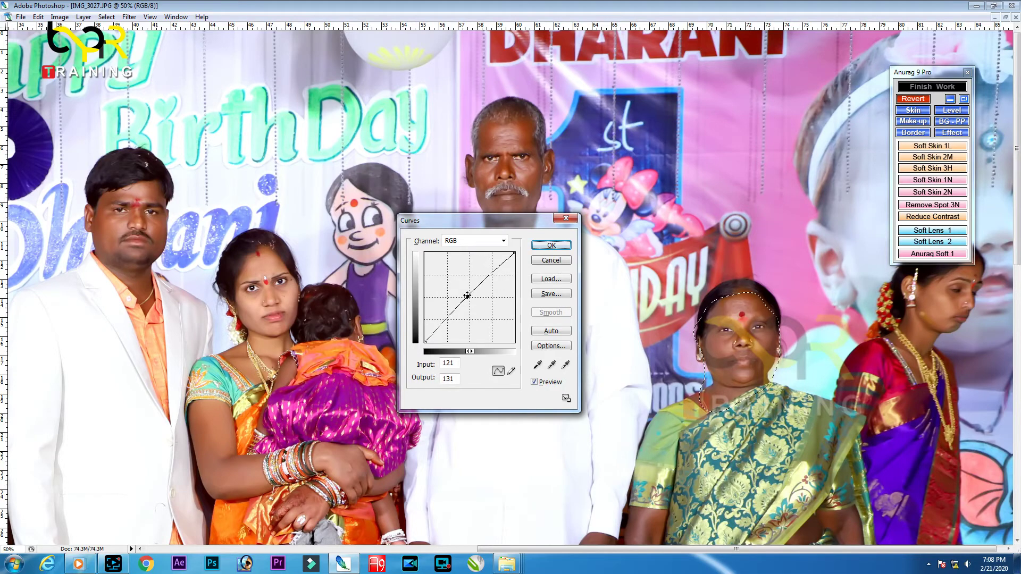
pyautogui.moveTo(468, 296); pyautogui.dragTo(466, 285)
pyautogui.press('Return')
pyautogui.hotkey('ctrl', '0')
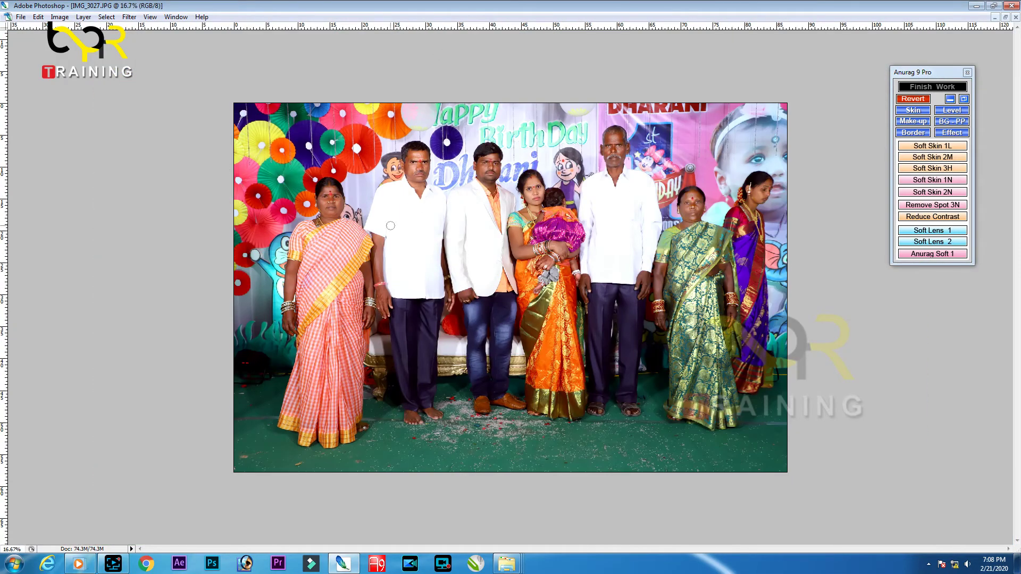
# Select the whole family photo and check the background-designs folder in Explorer
pyautogui.hotkey('ctrl', '+')
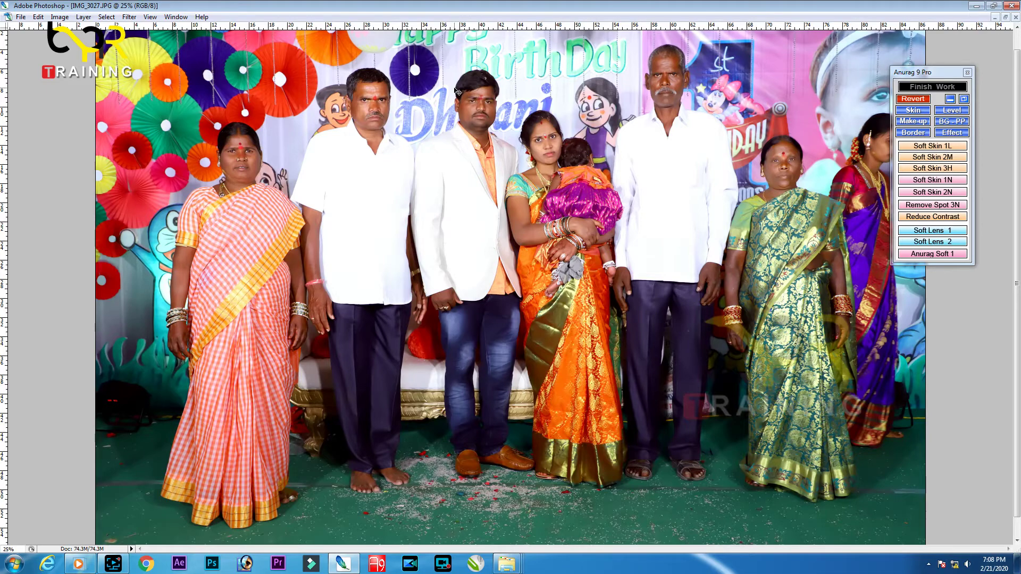
pyautogui.hotkey('ctrl', 'a')
pyautogui.moveTo(506, 564)
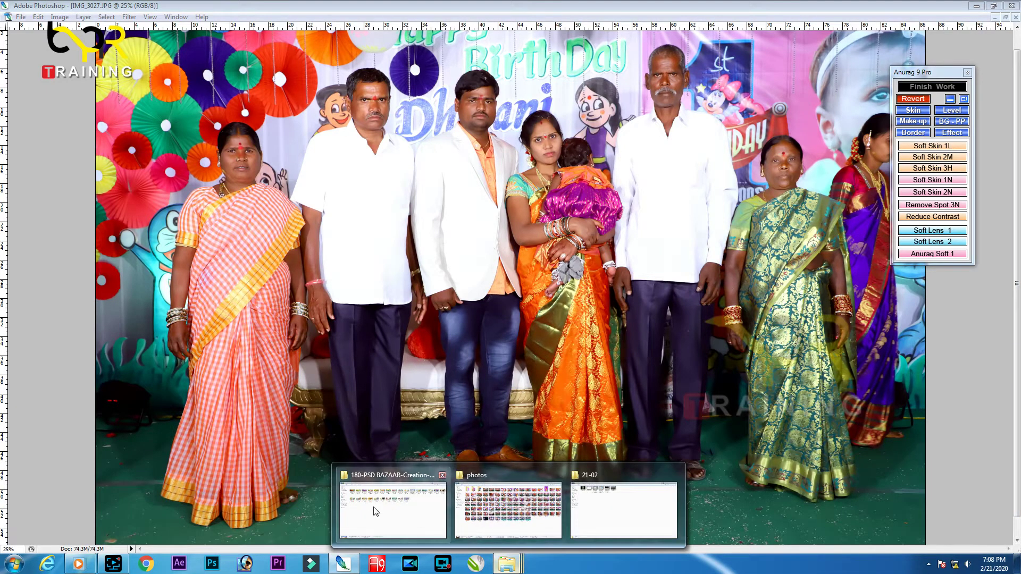
pyautogui.click(376, 511)
pyautogui.click(411, 320)
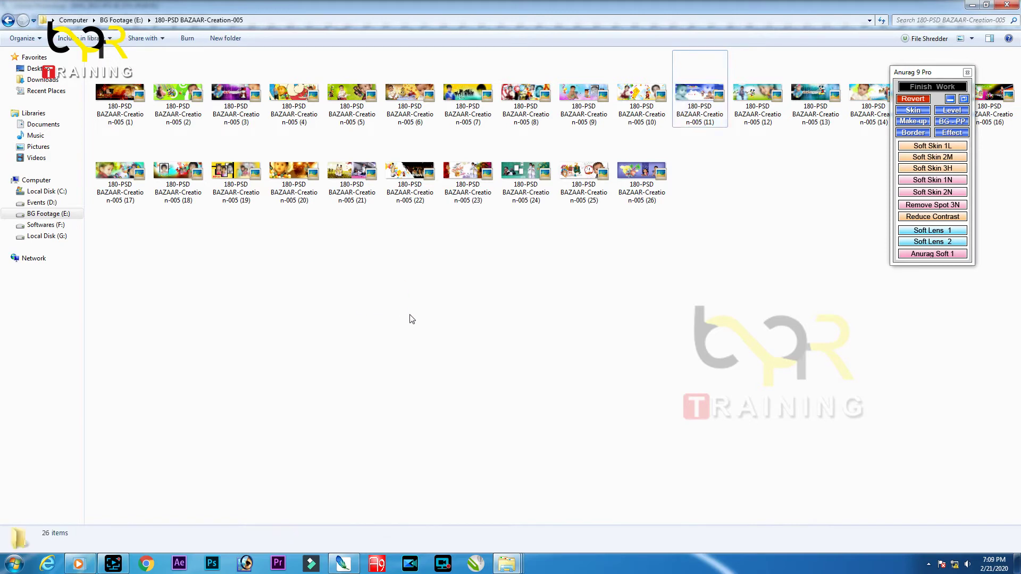
pyautogui.click(335, 568)
# Open design file 18.psd and dismiss the missing-fonts warning
pyautogui.hotkey('ctrl', 'o')
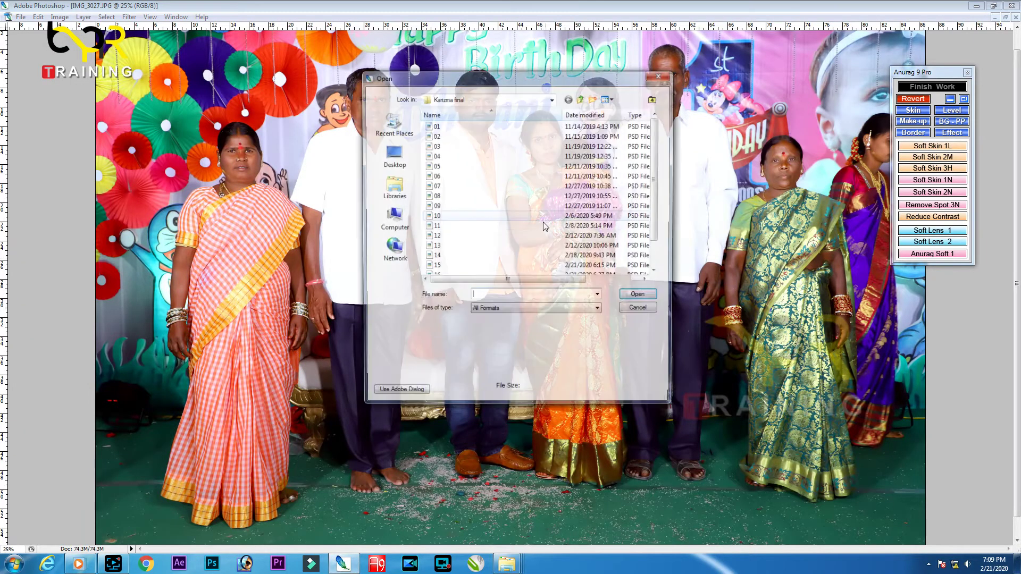
pyautogui.scroll(-1, 661, 178)
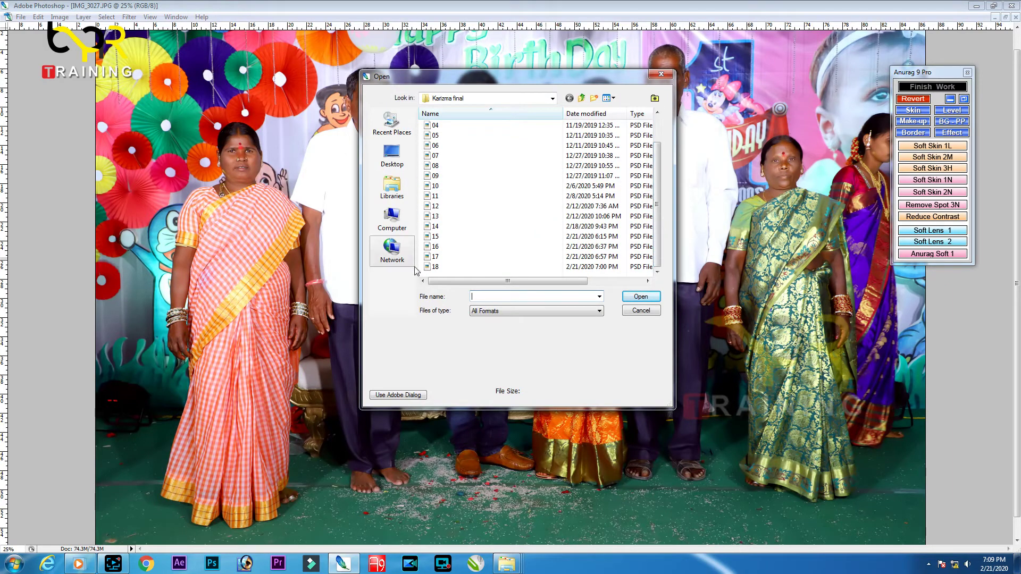
pyautogui.click(434, 266)
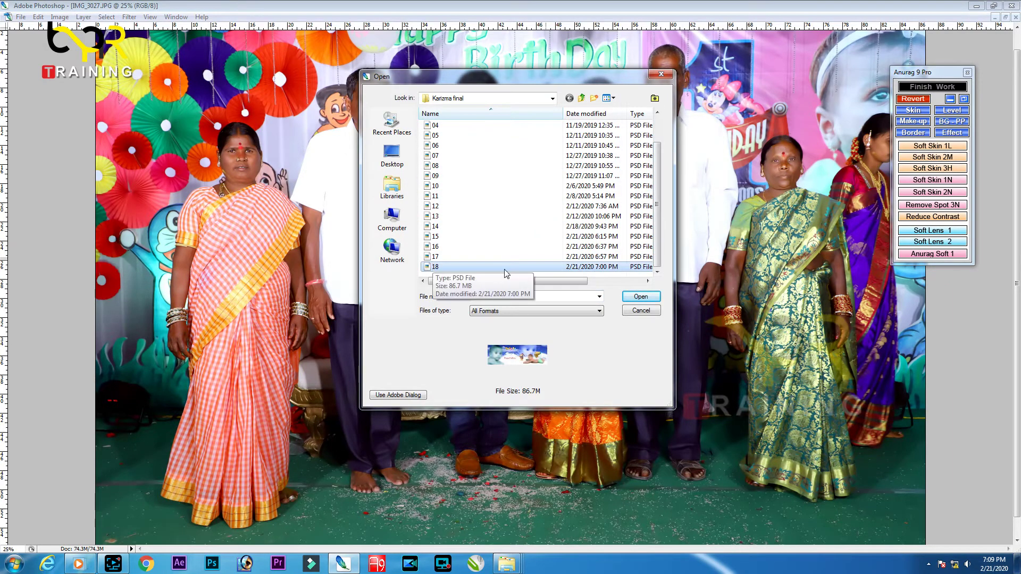
pyautogui.doubleClick(434, 267)
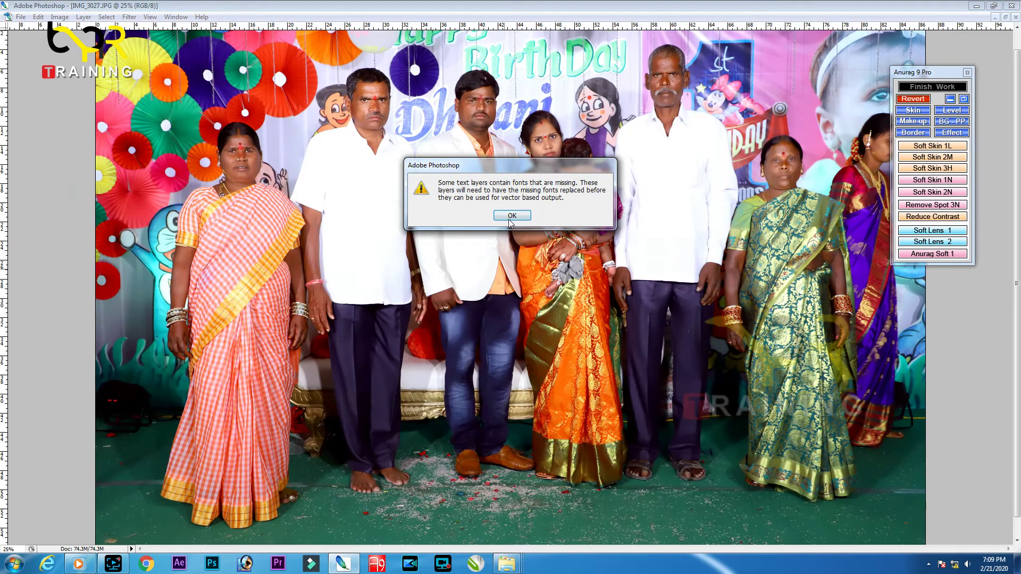
pyautogui.click(508, 219)
# Delete the baby image layer from the 18.psd banner
pyautogui.rightClick(574, 303)
pyautogui.click(601, 319)
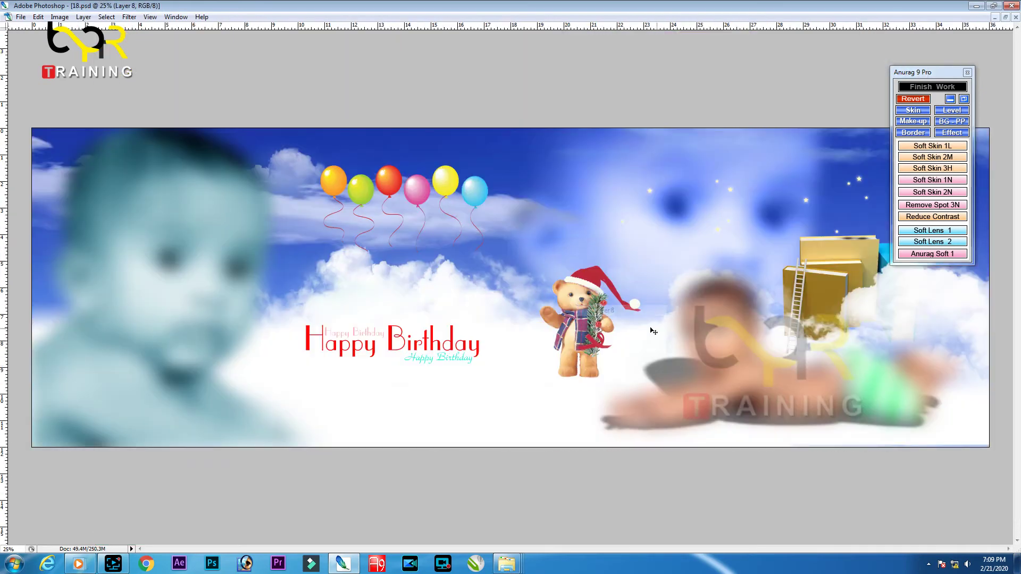
pyautogui.rightClick(710, 320)
pyautogui.click(719, 328)
pyautogui.hotkey('alt', 'l')
pyautogui.press('d')
pyautogui.press('l')
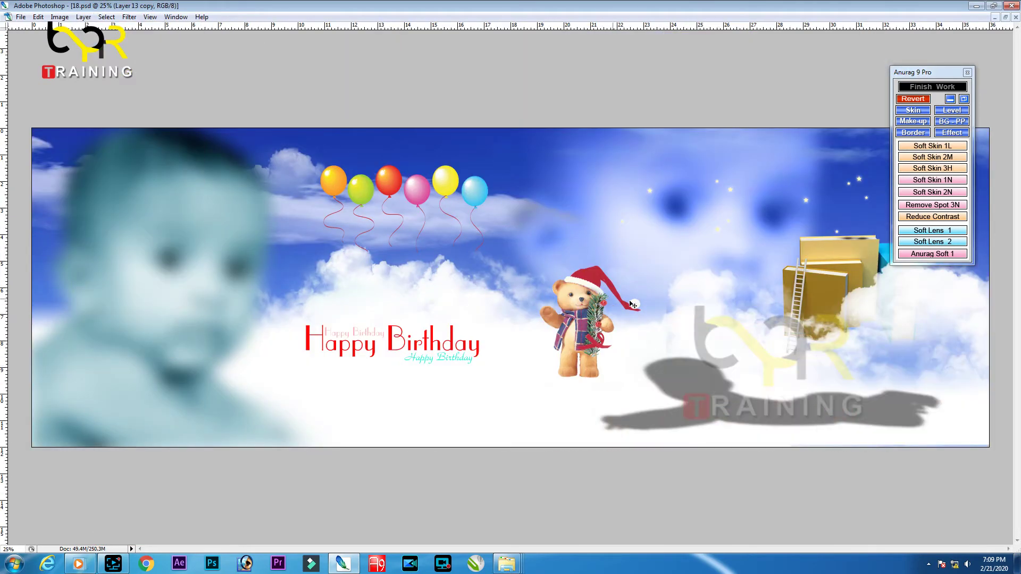
# Delete the baby's shadow layer from the banner
pyautogui.rightClick(166, 237)
pyautogui.hotkey('alt', 'l')
pyautogui.press('d')
pyautogui.press('l')
pyautogui.rightClick(697, 387)
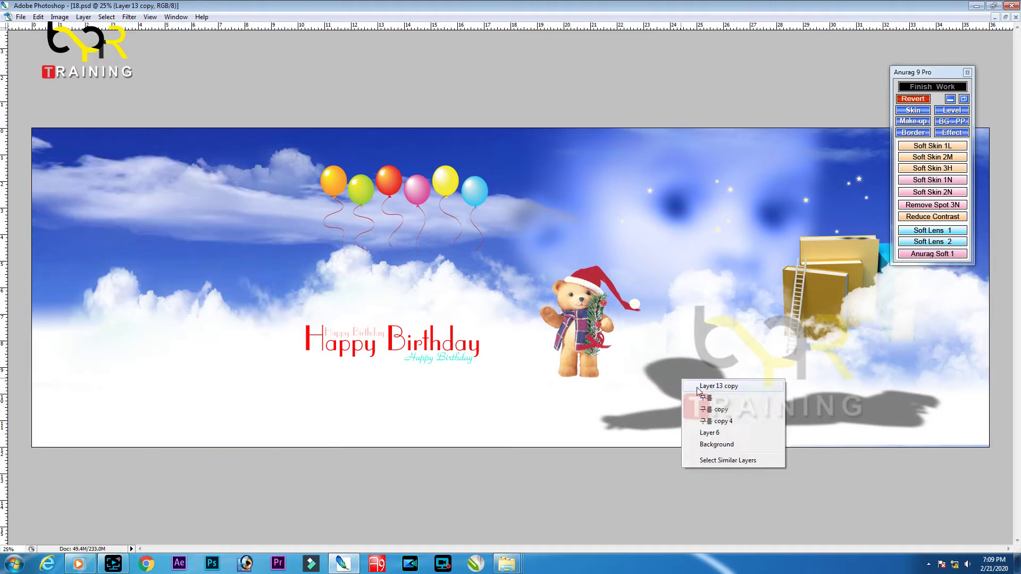
pyautogui.click(705, 393)
pyautogui.hotkey('alt', 'l')
pyautogui.press('d')
pyautogui.press('l')
# Move the three Happy Birthday title layers to the lower right, nudged slightly down
pyautogui.rightClick(462, 352)
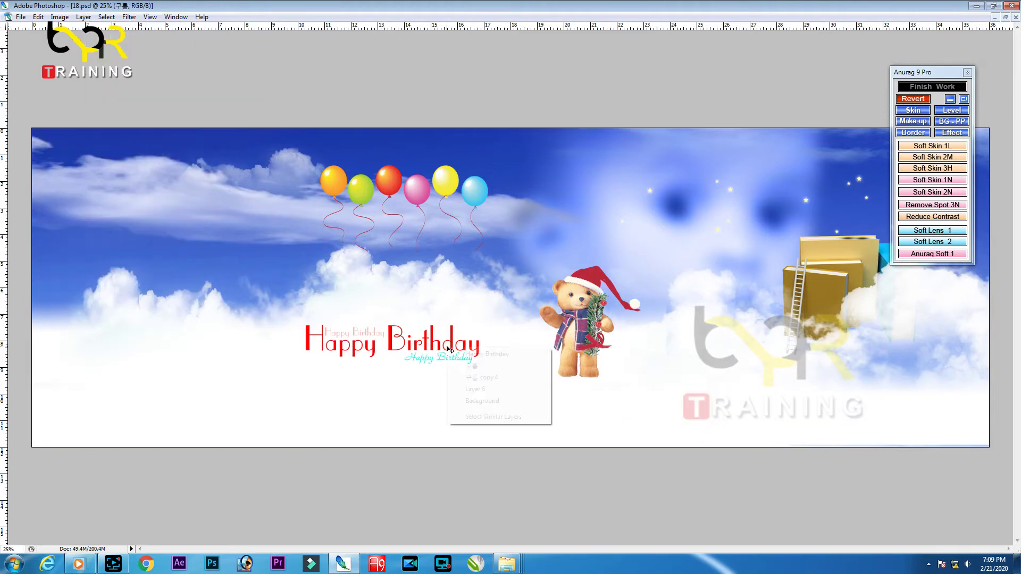
pyautogui.click(473, 355)
pyautogui.moveTo(473, 355); pyautogui.dragTo(657, 255)
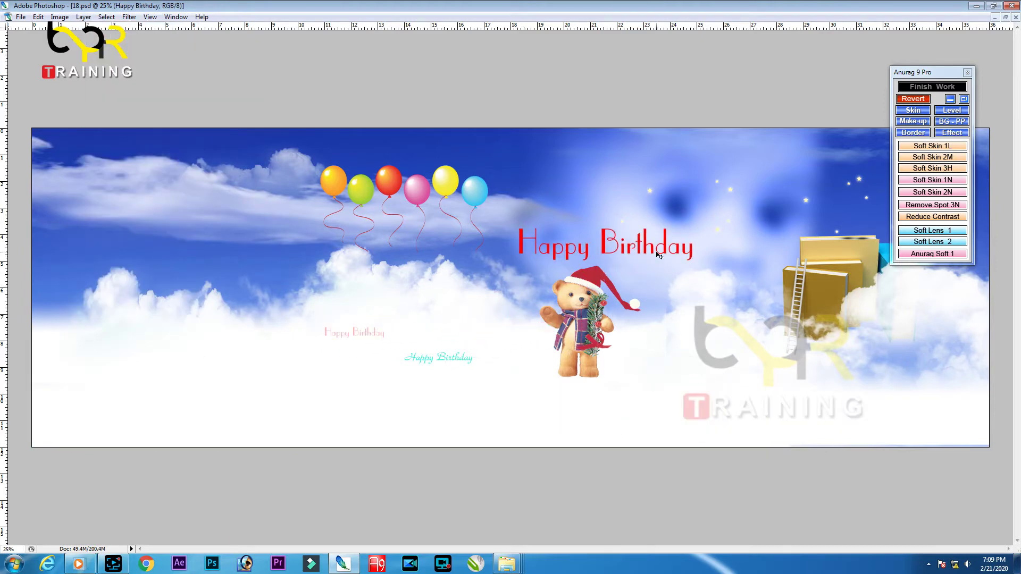
pyautogui.hotkey('ctrl', 'z')
pyautogui.press('F7')
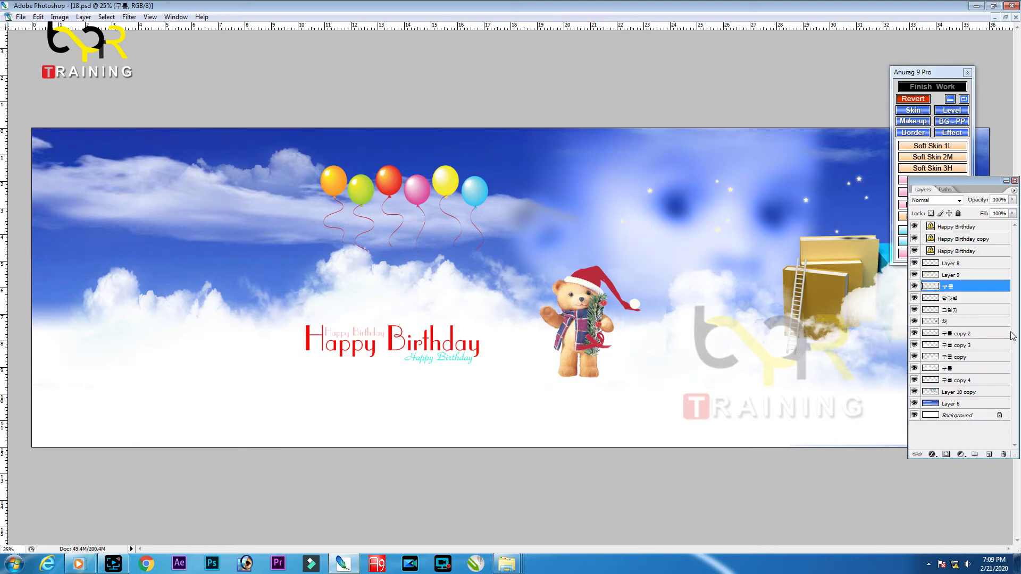
pyautogui.click(967, 252)
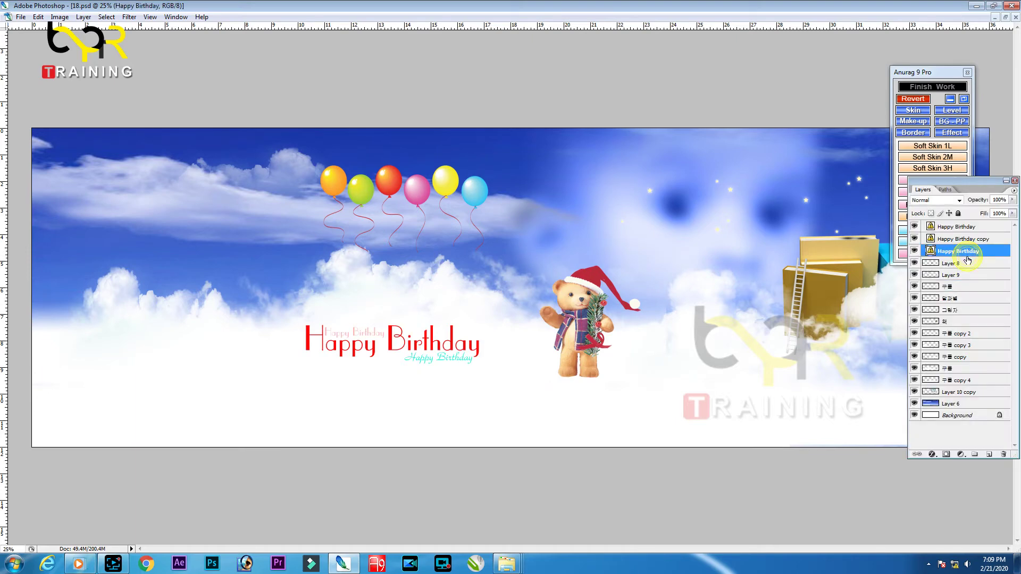
pyautogui.keyDown('shift'); pyautogui.click(958, 228); pyautogui.keyUp('shift')
pyautogui.moveTo(489, 338); pyautogui.dragTo(803, 417)
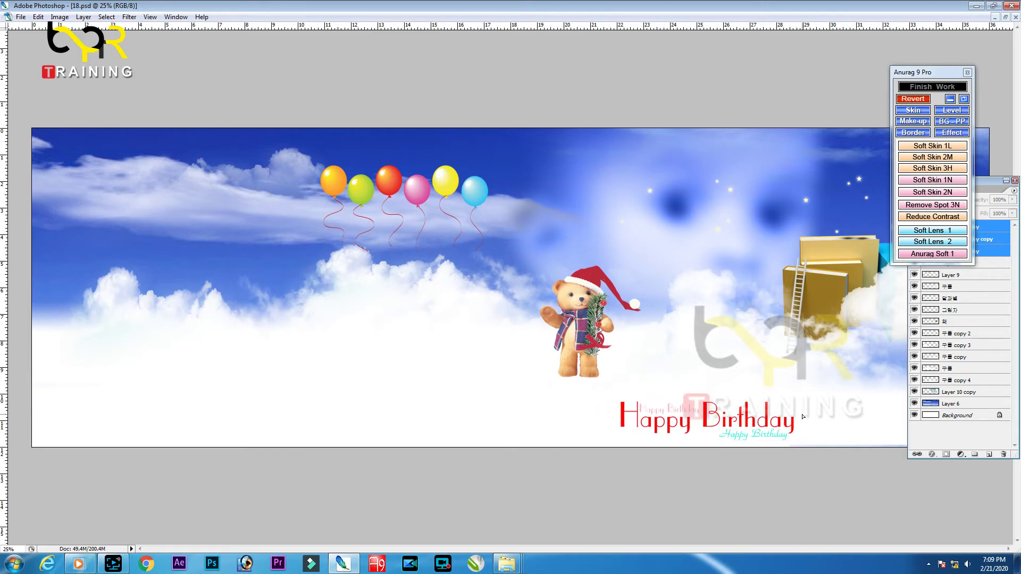
pyautogui.hotkey('shift', 'Down')
pyautogui.hotkey('shift', 'Down')
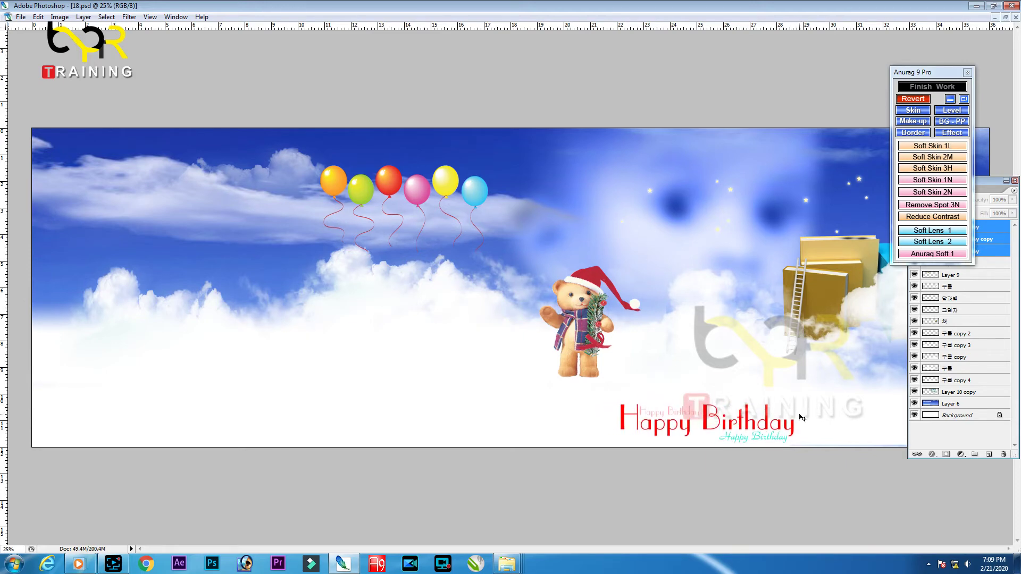
pyautogui.hotkey('shift', 'Down')
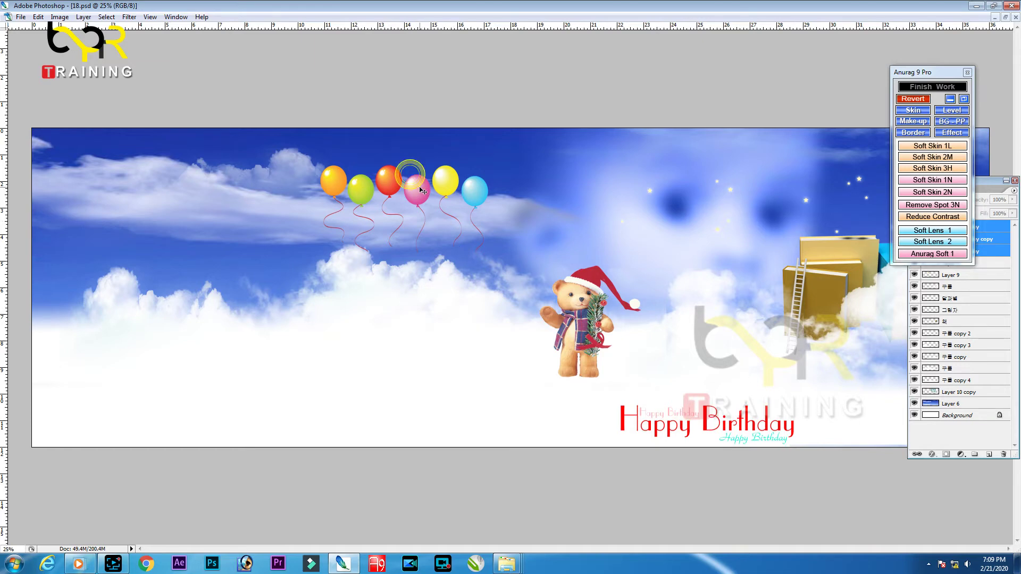
# Move the balloons layer to the upper-right sky
pyautogui.rightClick(411, 189)
pyautogui.click(420, 195)
pyautogui.moveTo(418, 195)
pyautogui.mouseDown()
pyautogui.moveTo(742, 176)
pyautogui.moveTo(724, 163)
pyautogui.mouseUp()
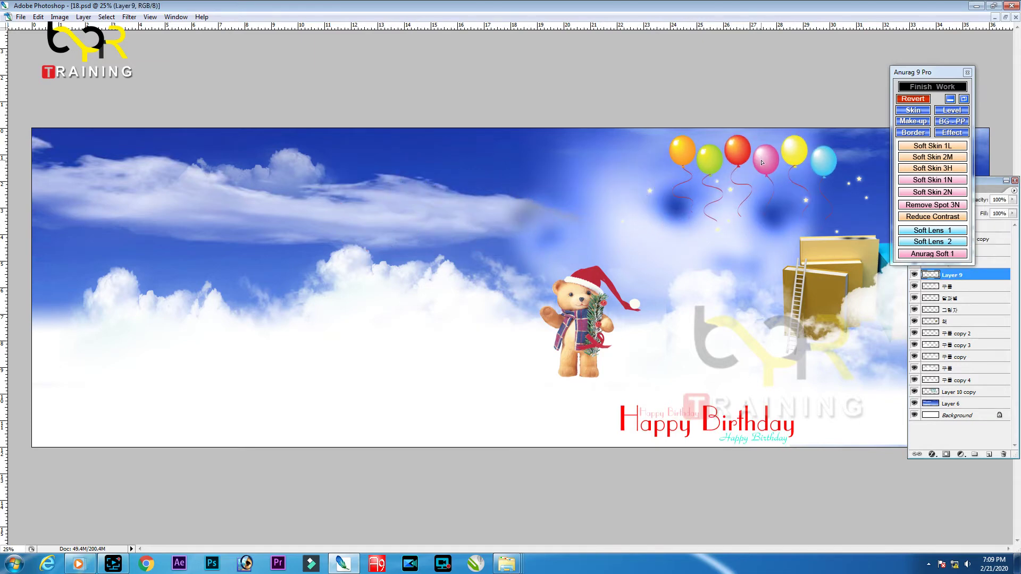
# Paste the family photo and scale it down into the upper left of the spread
pyautogui.hotkey('ctrl', 'v')
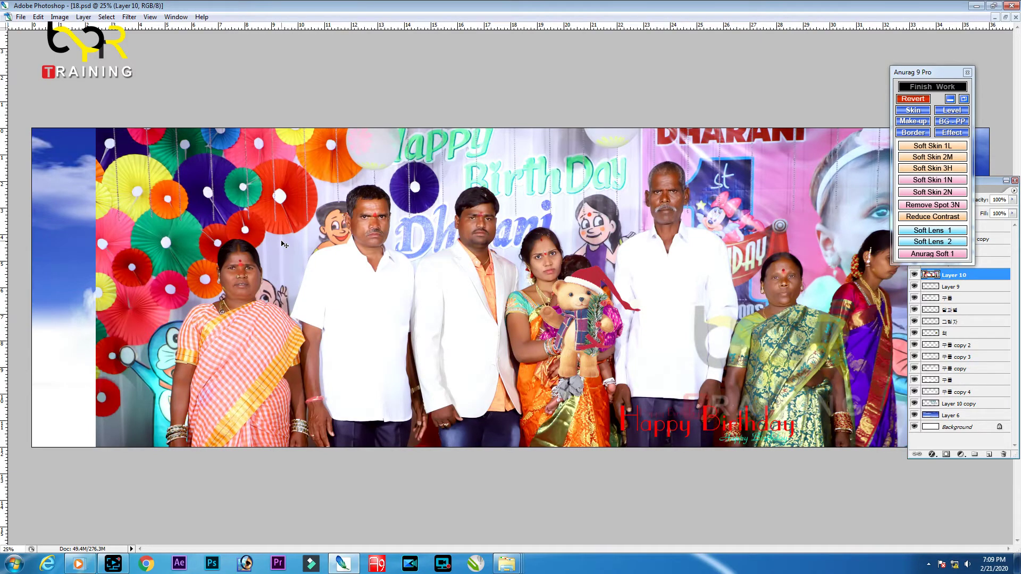
pyautogui.hotkey('ctrl', 't')
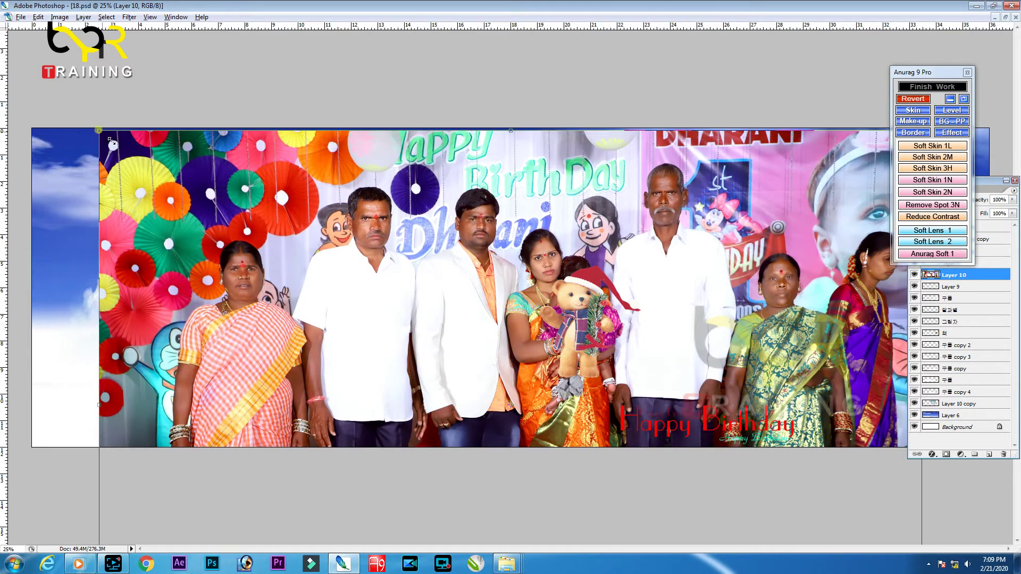
pyautogui.moveTo(96, 129); pyautogui.dragTo(377, 316)
pyautogui.moveTo(545, 403)
pyautogui.mouseDown()
pyautogui.moveTo(279, 268)
pyautogui.moveTo(299, 294)
pyautogui.mouseUp()
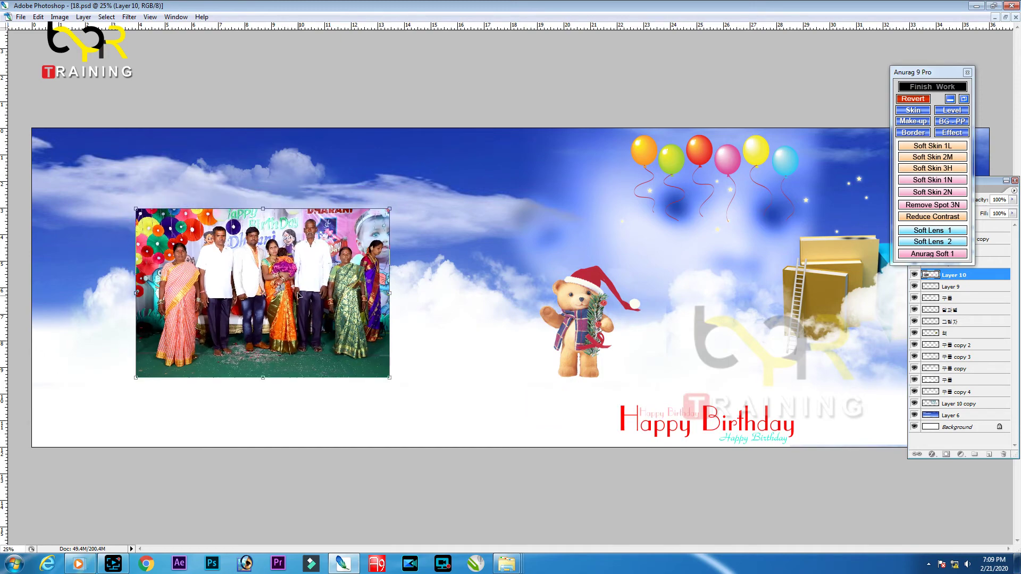
pyautogui.moveTo(391, 205); pyautogui.dragTo(464, 156)
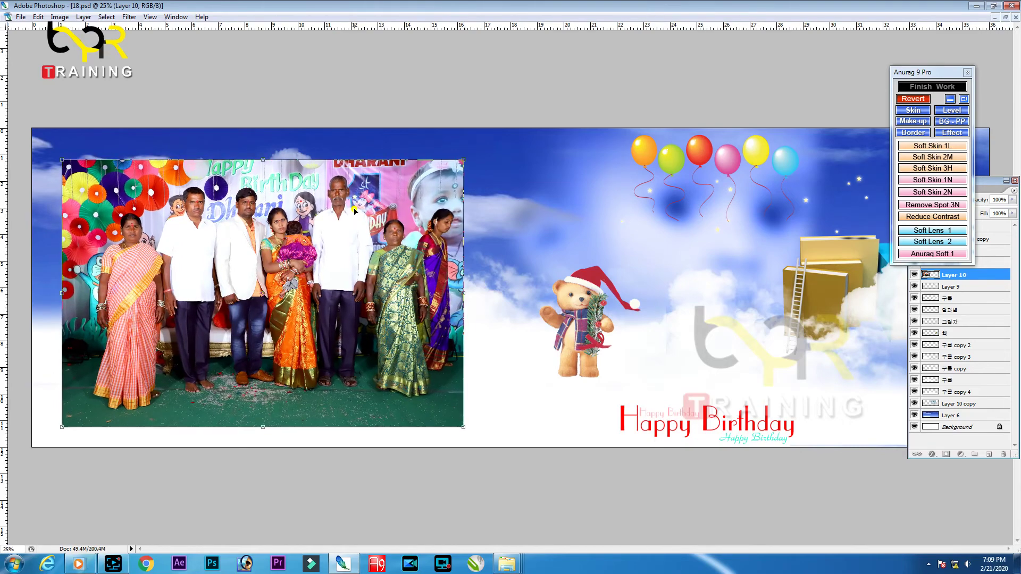
pyautogui.press('Return')
# Add a guide marking the spread's vertical centre
pyautogui.hotkey('ctrl', 'r')
pyautogui.hotkey('ctrl', 'r')
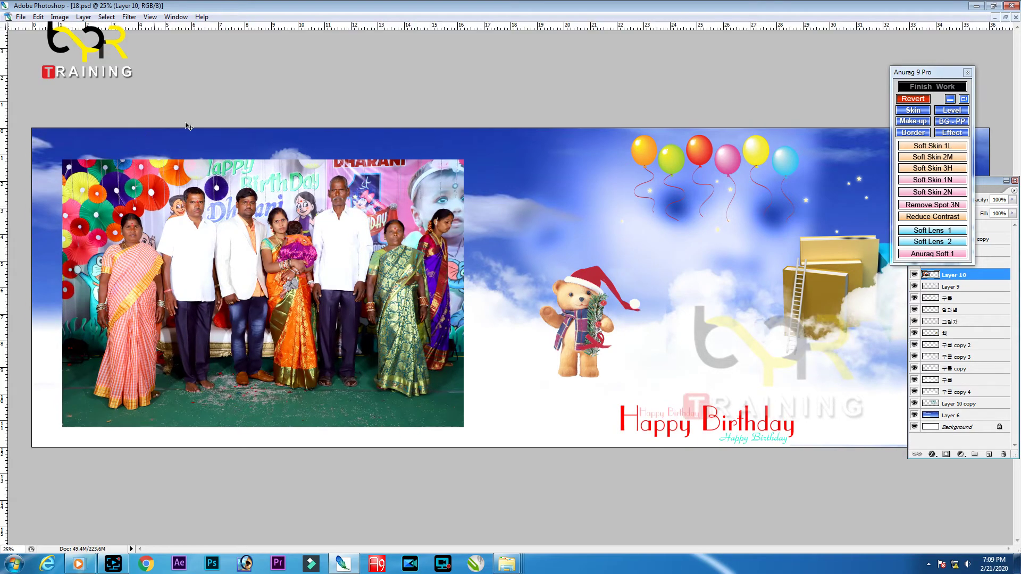
pyautogui.moveTo(3, 173); pyautogui.dragTo(510, 128)
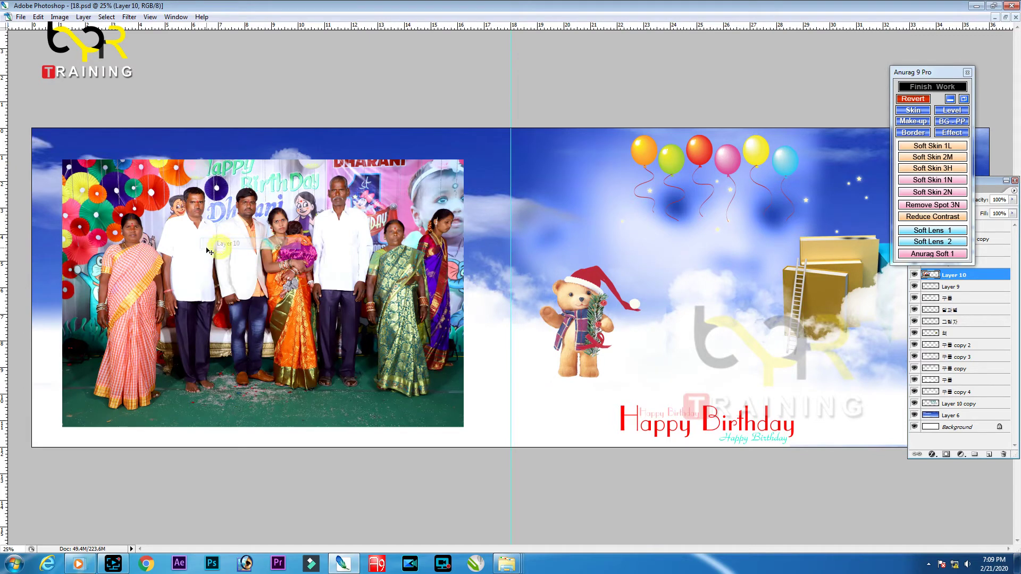
pyautogui.moveTo(207, 250); pyautogui.dragTo(218, 251)
pyautogui.hotkey('ctrl', 't')
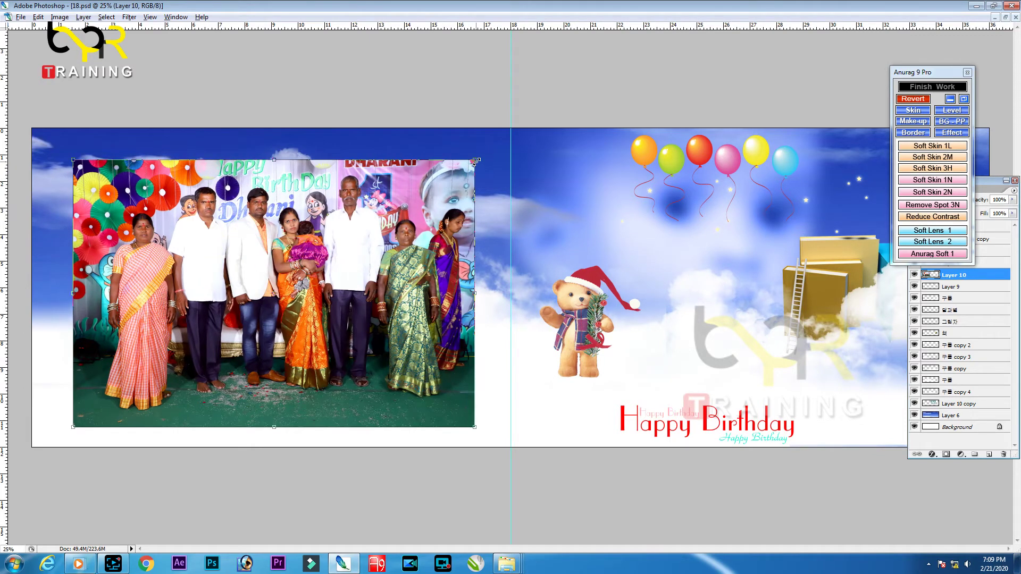
pyautogui.click(476, 162)
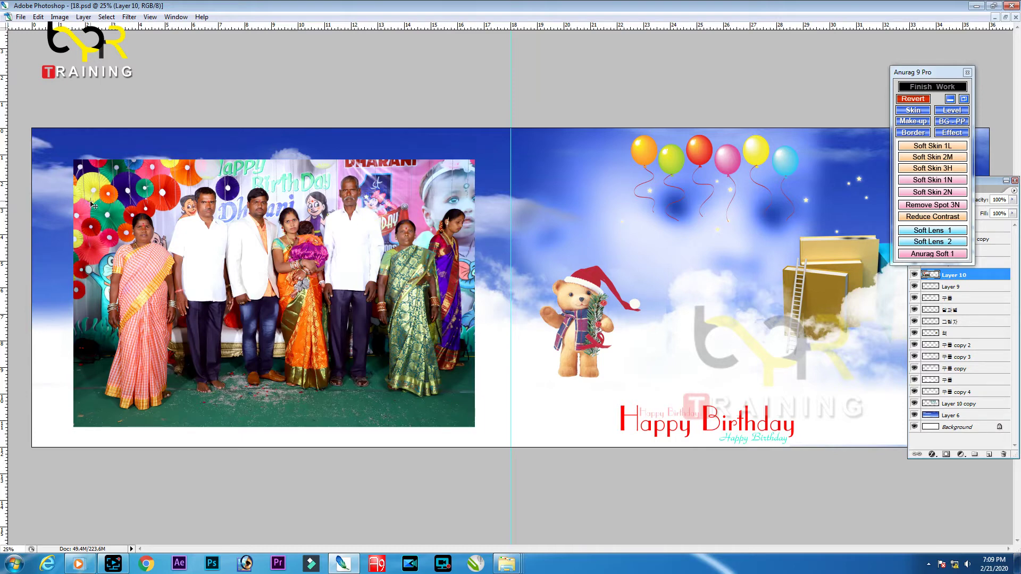
# Trim the family photo to a clean rectangle by deleting everything outside it
pyautogui.moveTo(99, 169); pyautogui.dragTo(402, 354)
pyautogui.hotkey('shift', 'Left')
pyautogui.hotkey('shift', 'Left')
pyautogui.moveTo(468, 416); pyautogui.dragTo(452, 422)
pyautogui.moveTo(452, 423); pyautogui.dragTo(454, 418)
pyautogui.press('Up')
pyautogui.press('Up')
pyautogui.hotkey('ctrl', 'shift', 'i')
pyautogui.press('Delete')
pyautogui.hotkey('ctrl', 'd')
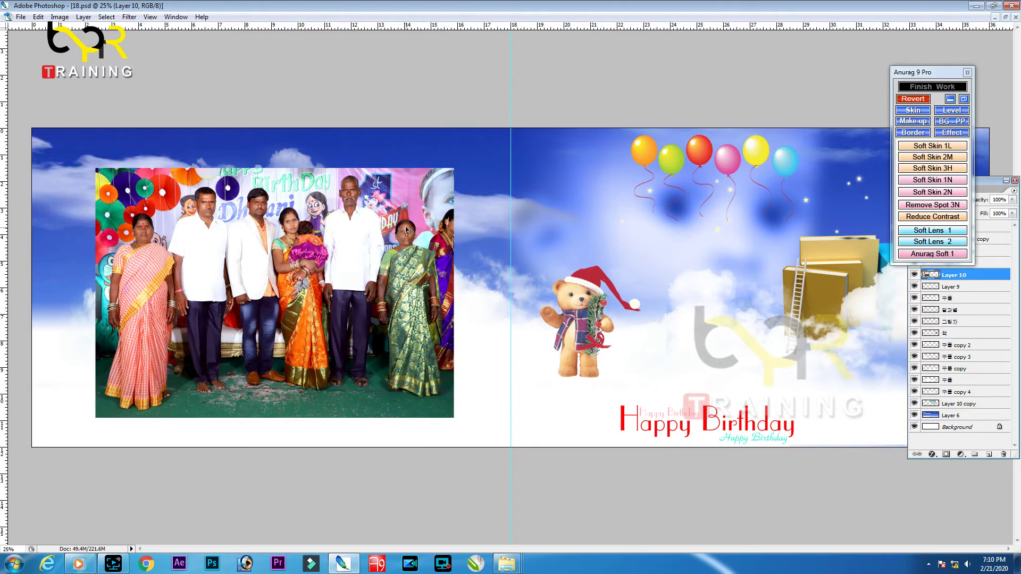
# Give the family photo a soft, light Normal-mode drop shadow offset down-right, without Global Light
pyautogui.doubleClick(996, 279)
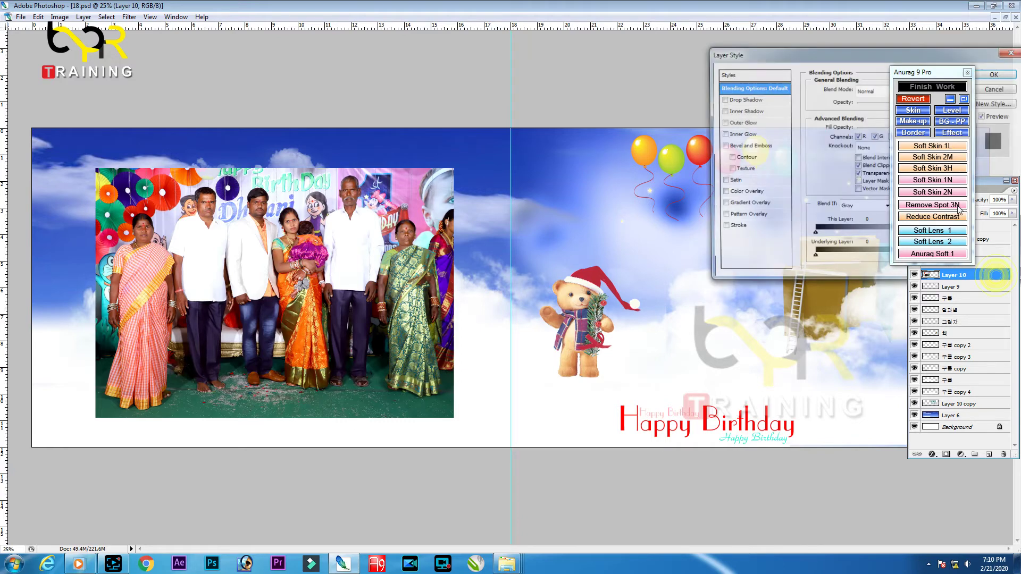
pyautogui.click(748, 103)
pyautogui.moveTo(782, 59)
pyautogui.mouseDown()
pyautogui.moveTo(603, 66)
pyautogui.moveTo(545, 55)
pyautogui.mouseUp()
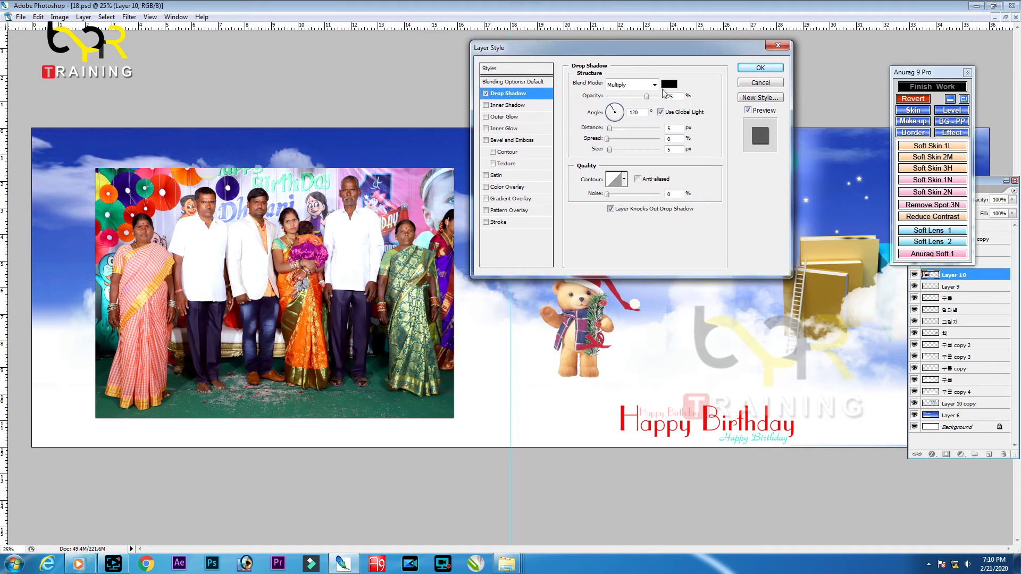
pyautogui.click(652, 84)
pyautogui.click(661, 112)
pyautogui.moveTo(444, 180); pyautogui.dragTo(447, 186)
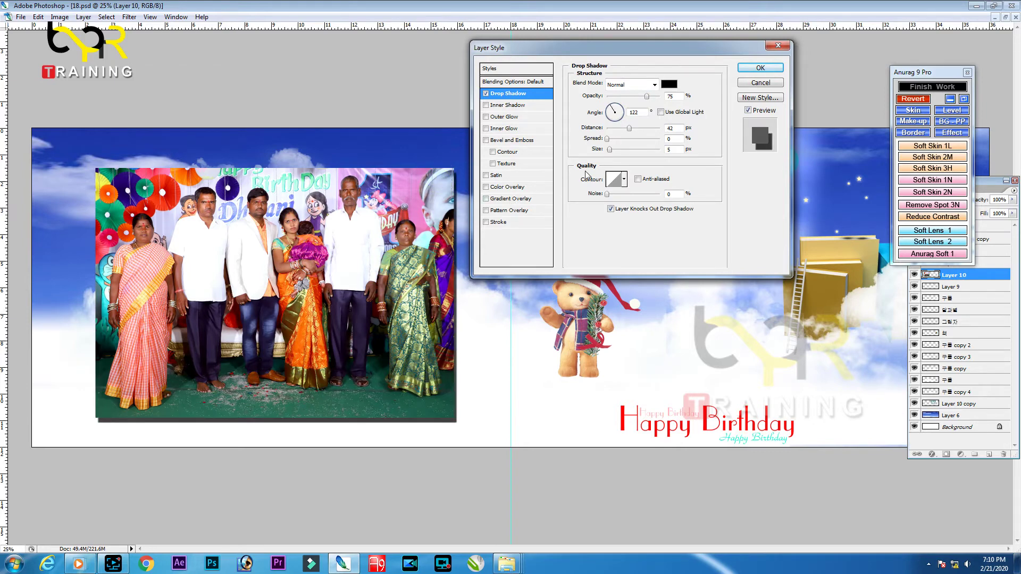
pyautogui.moveTo(608, 152); pyautogui.dragTo(616, 152)
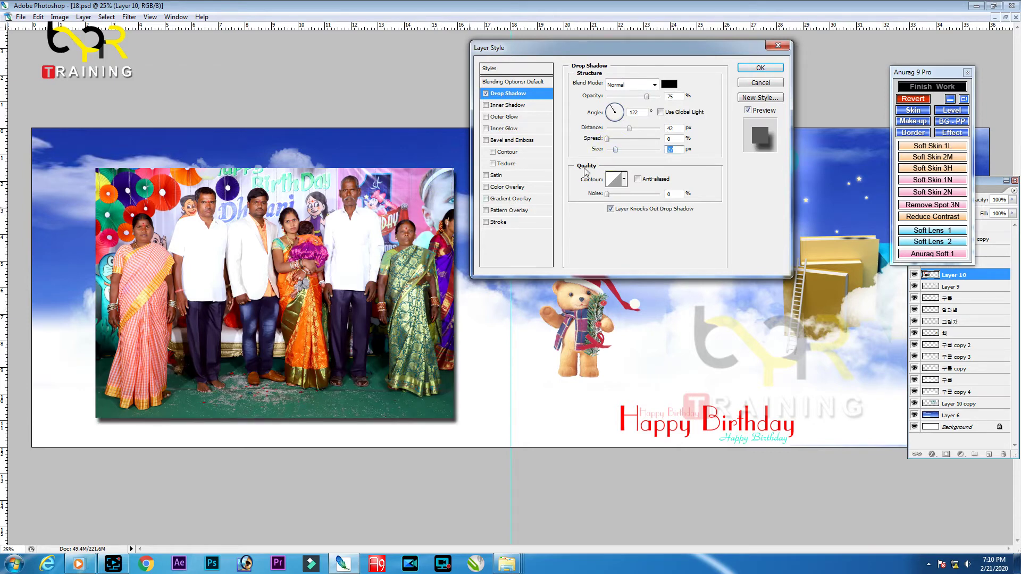
pyautogui.moveTo(320, 236); pyautogui.dragTo(323, 238)
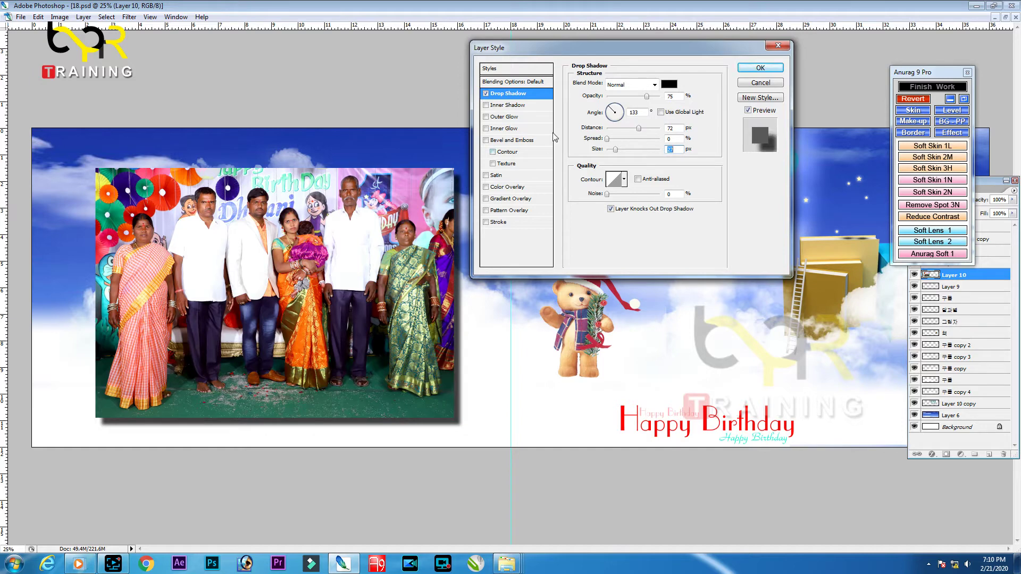
pyautogui.moveTo(646, 97); pyautogui.dragTo(628, 98)
pyautogui.moveTo(416, 283); pyautogui.dragTo(413, 279)
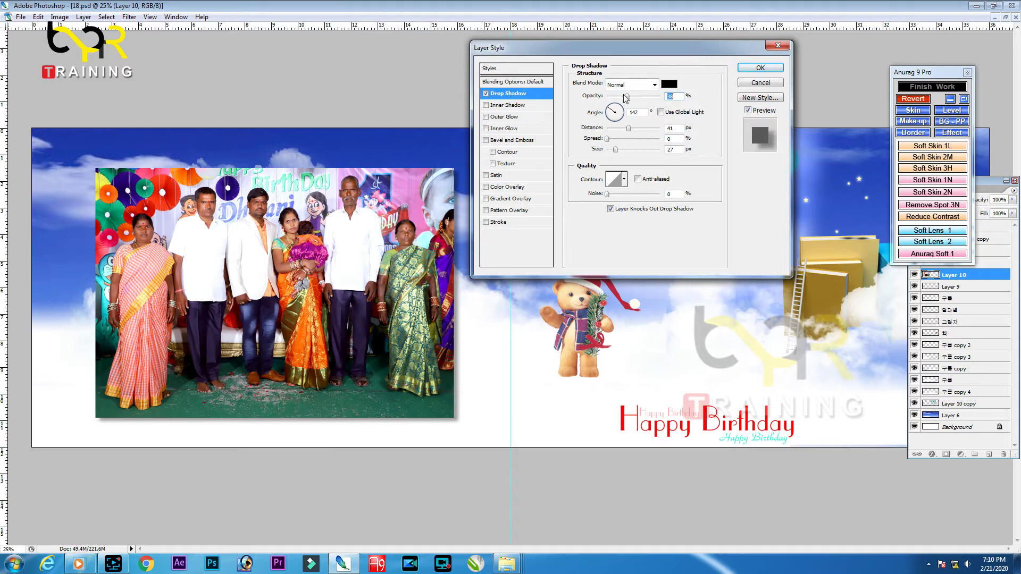
pyautogui.moveTo(625, 96); pyautogui.dragTo(623, 97)
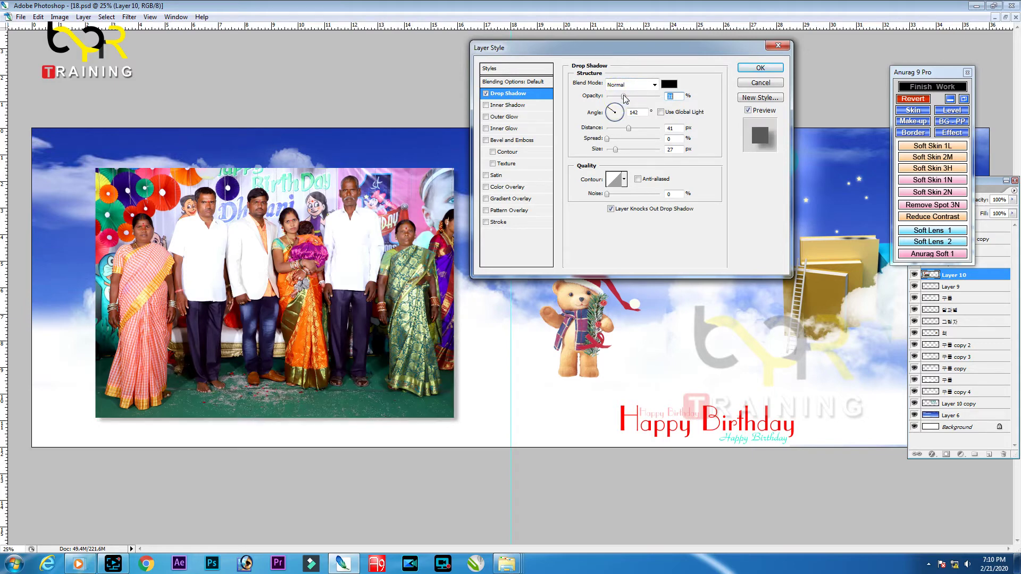
pyautogui.press('Return')
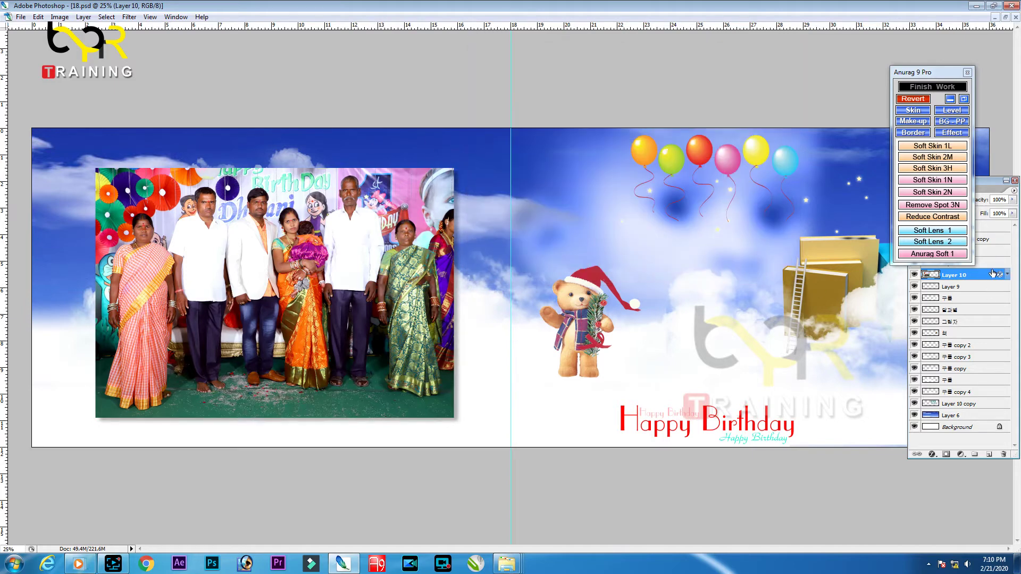
# Add a gradient-filled stroke border to the family photo
pyautogui.doubleClick(992, 273)
pyautogui.click(515, 221)
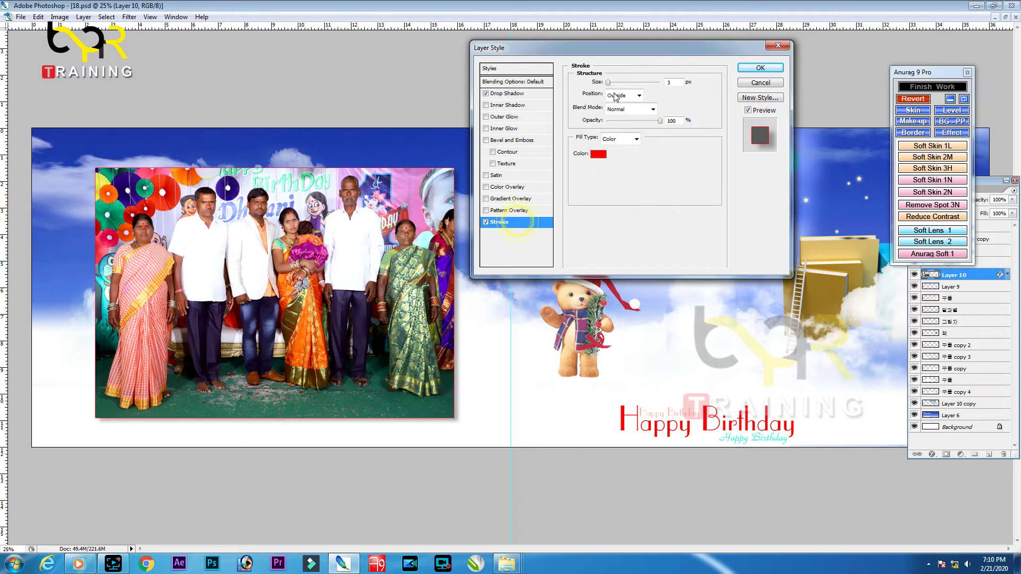
pyautogui.moveTo(609, 82); pyautogui.dragTo(611, 83)
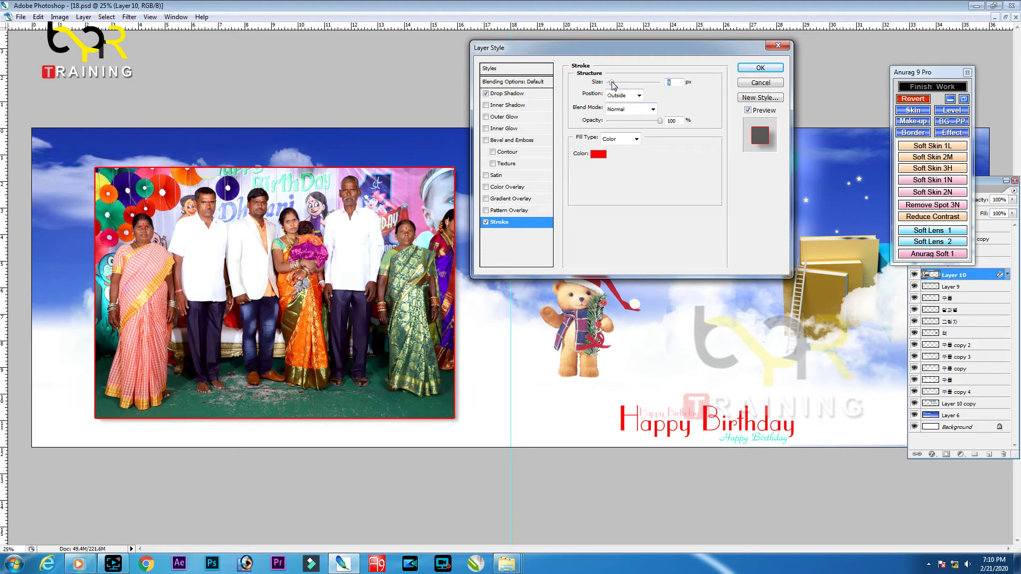
pyautogui.click(625, 138)
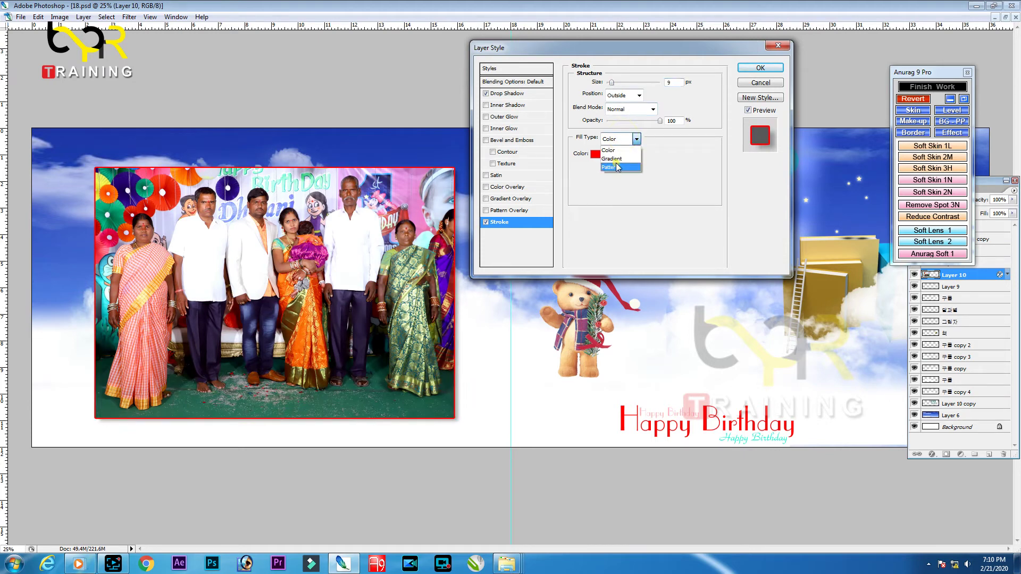
pyautogui.click(616, 157)
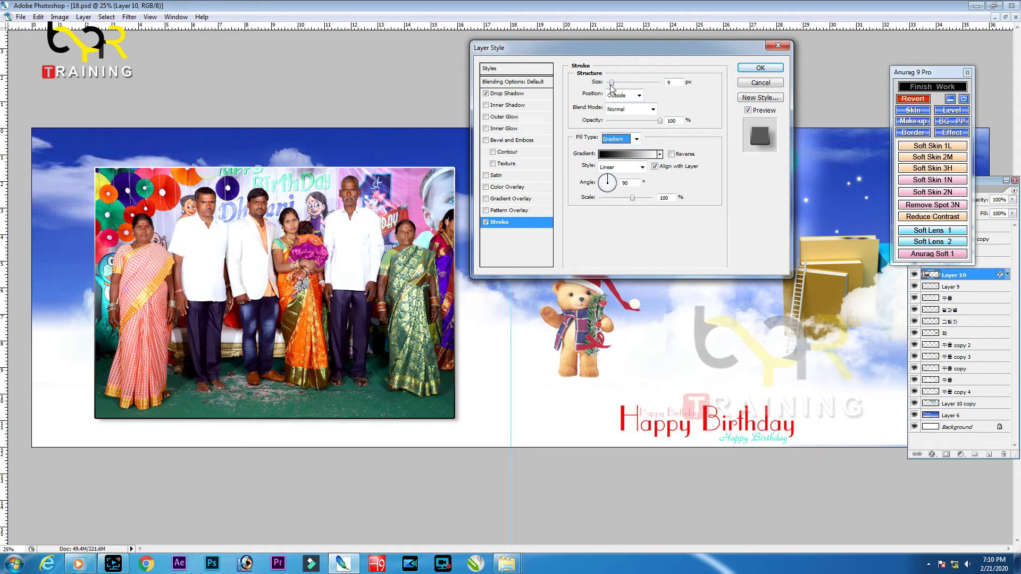
pyautogui.moveTo(611, 83); pyautogui.dragTo(616, 84)
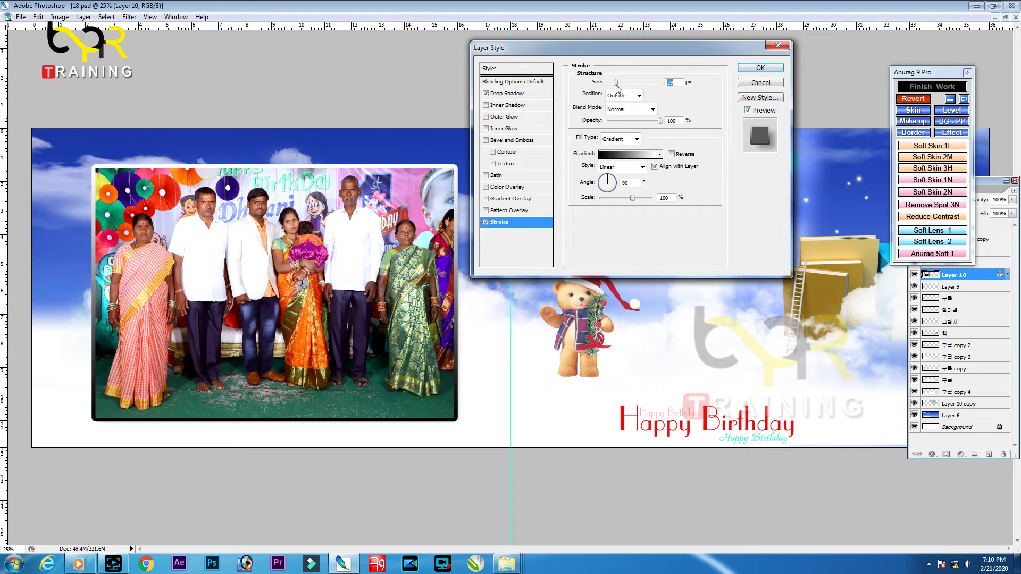
# Colour the border with the blue-yellow gradient preset and set its width to 16 px
pyautogui.click(660, 154)
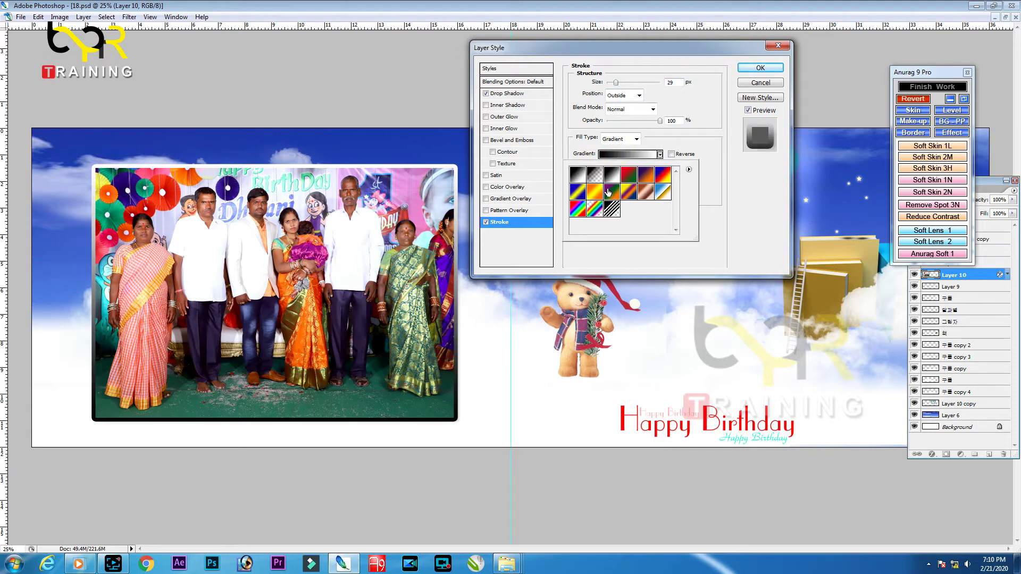
pyautogui.click(596, 192)
pyautogui.click(611, 193)
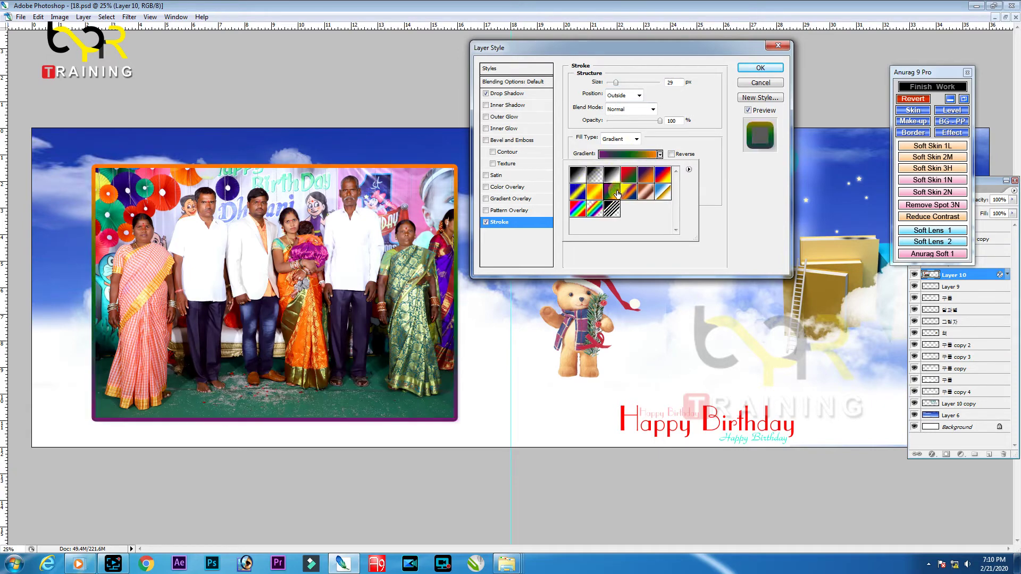
pyautogui.click(663, 192)
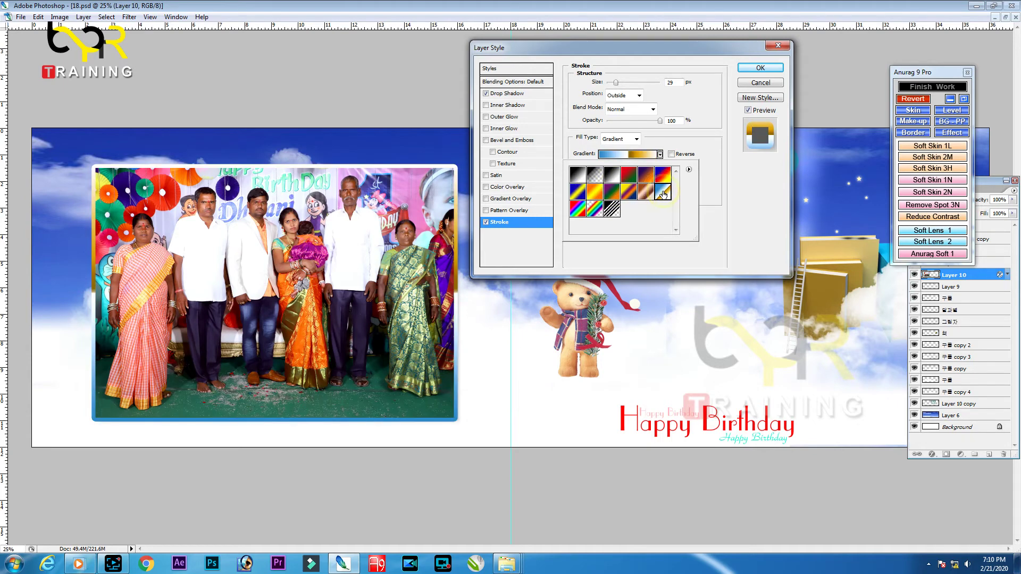
pyautogui.click(724, 213)
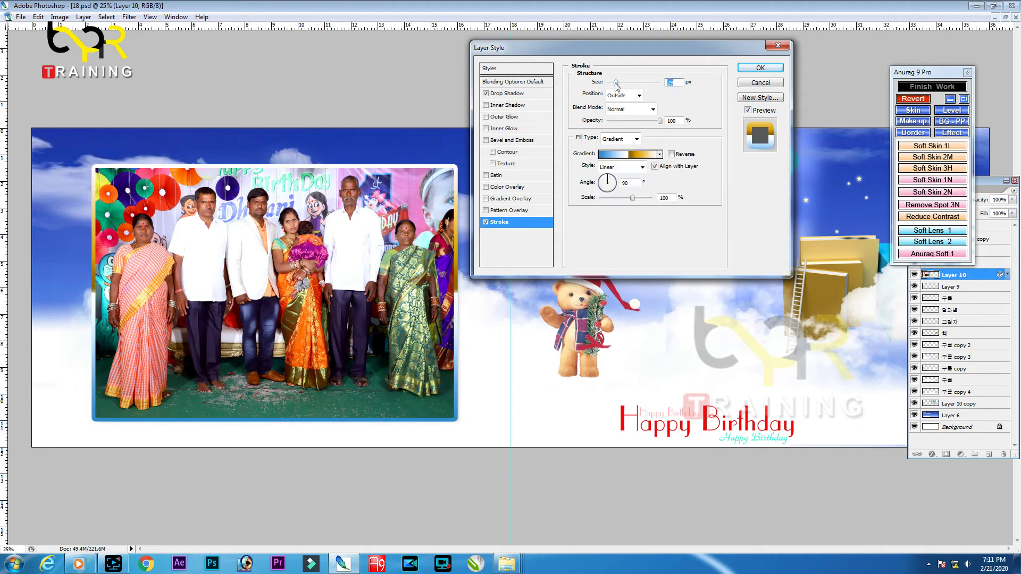
pyautogui.moveTo(616, 84); pyautogui.dragTo(613, 86)
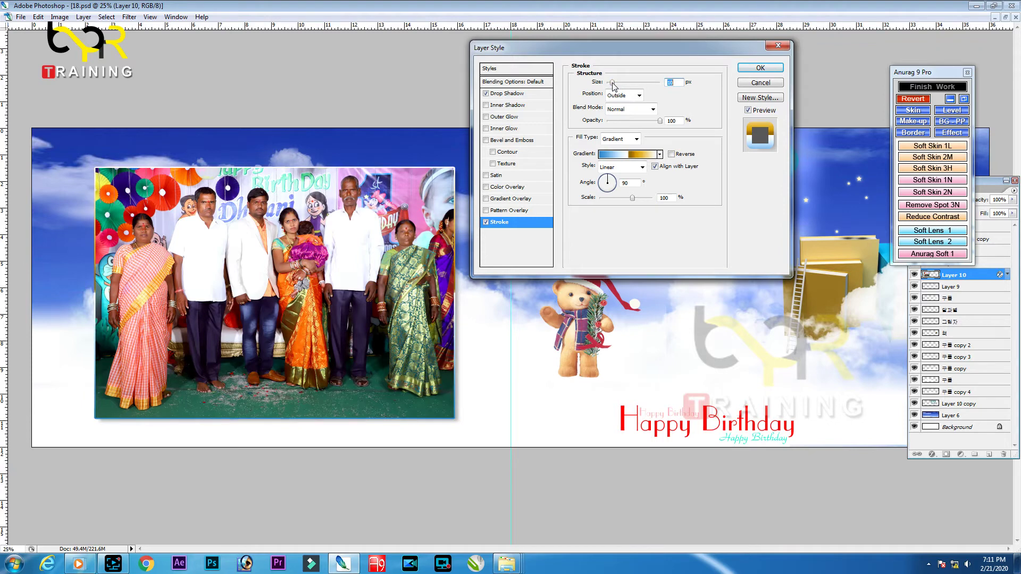
# Apply the gradient border, then enlarge the family photo slightly and nudge it upward
pyautogui.click(760, 68)
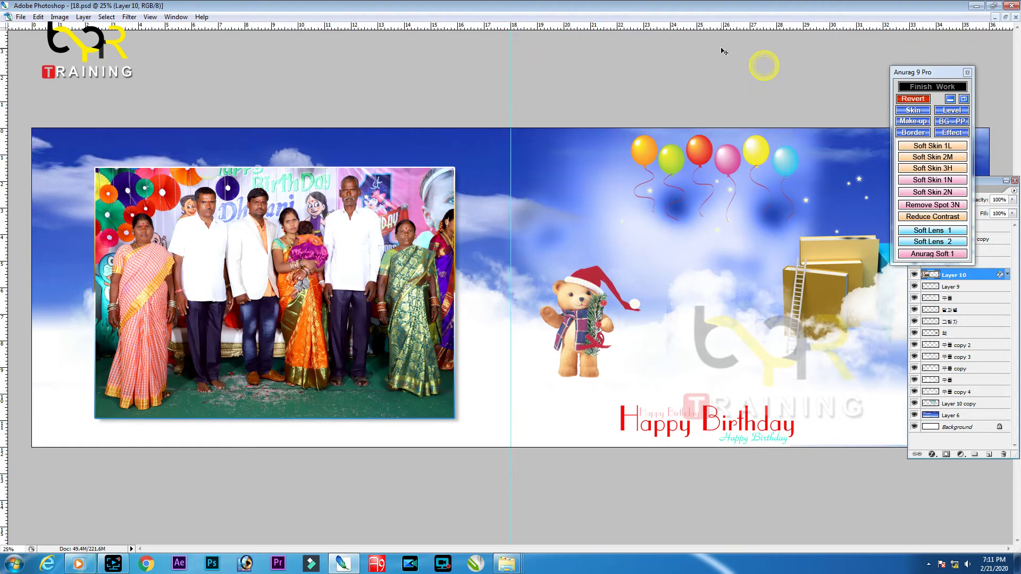
pyautogui.hotkey('ctrl', 't')
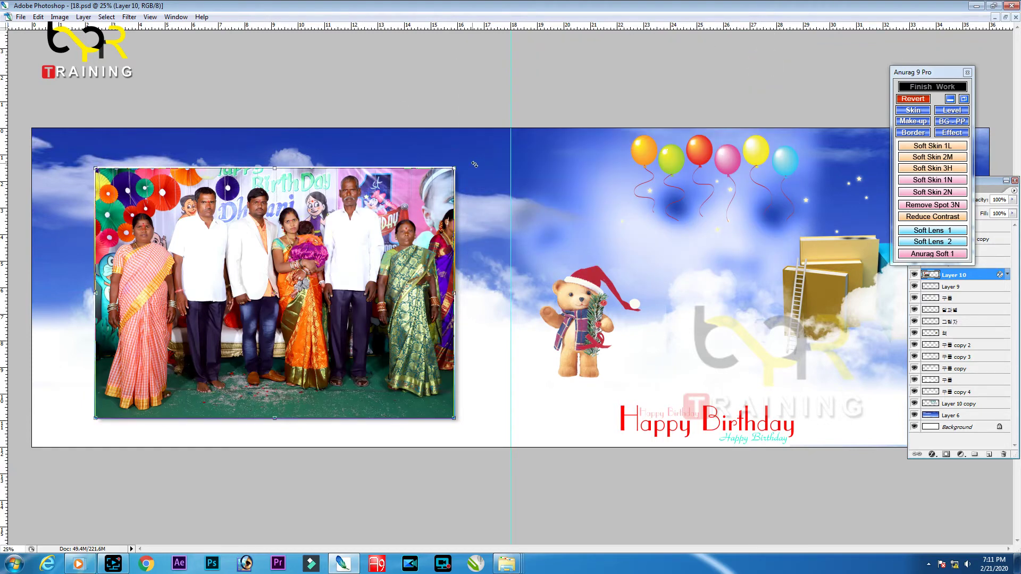
pyautogui.moveTo(455, 167); pyautogui.dragTo(465, 163)
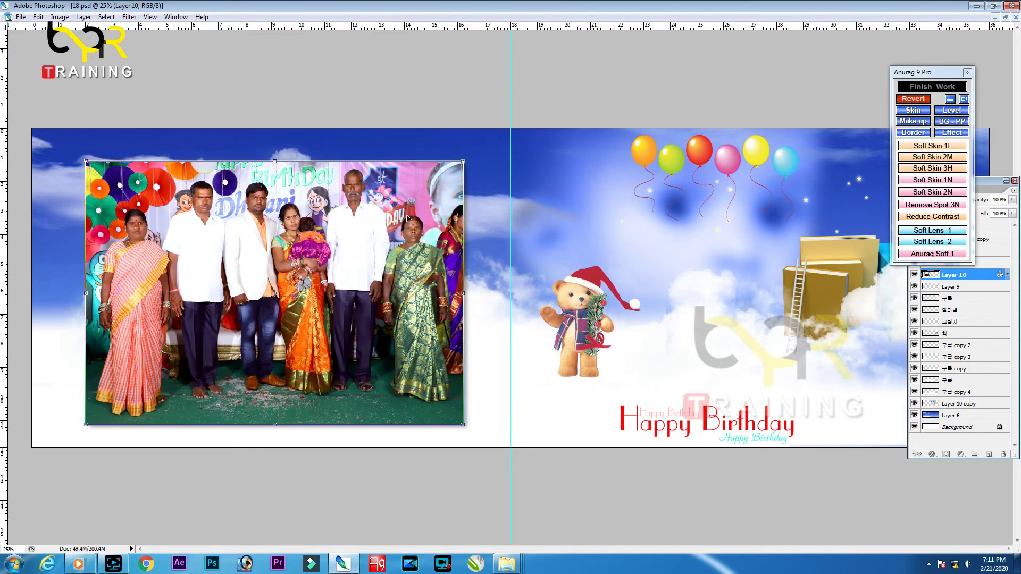
pyautogui.press('Return')
pyautogui.moveTo(407, 219); pyautogui.dragTo(407, 217)
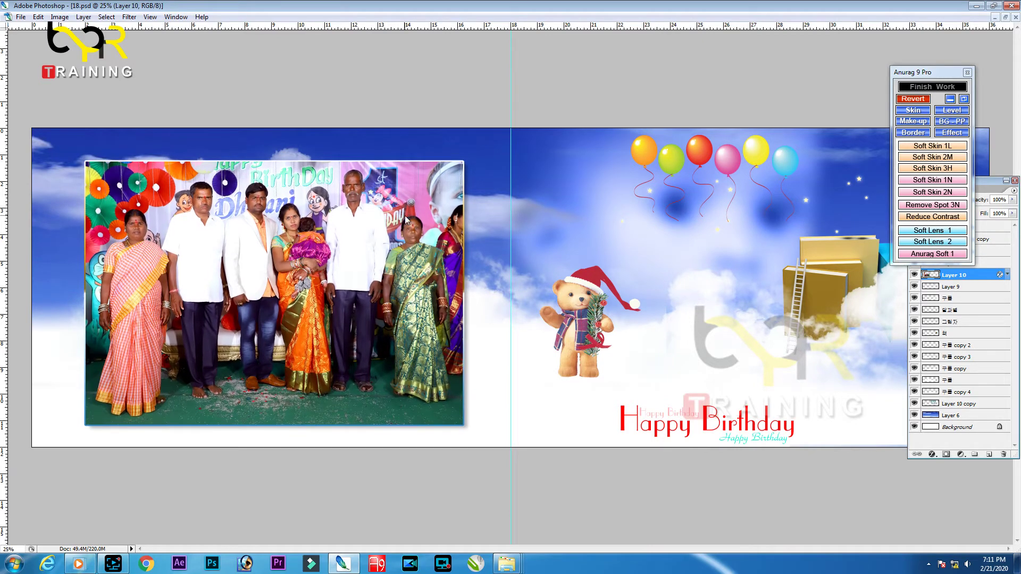
pyautogui.press('Up')
pyautogui.press('Up')
pyautogui.press('Up')
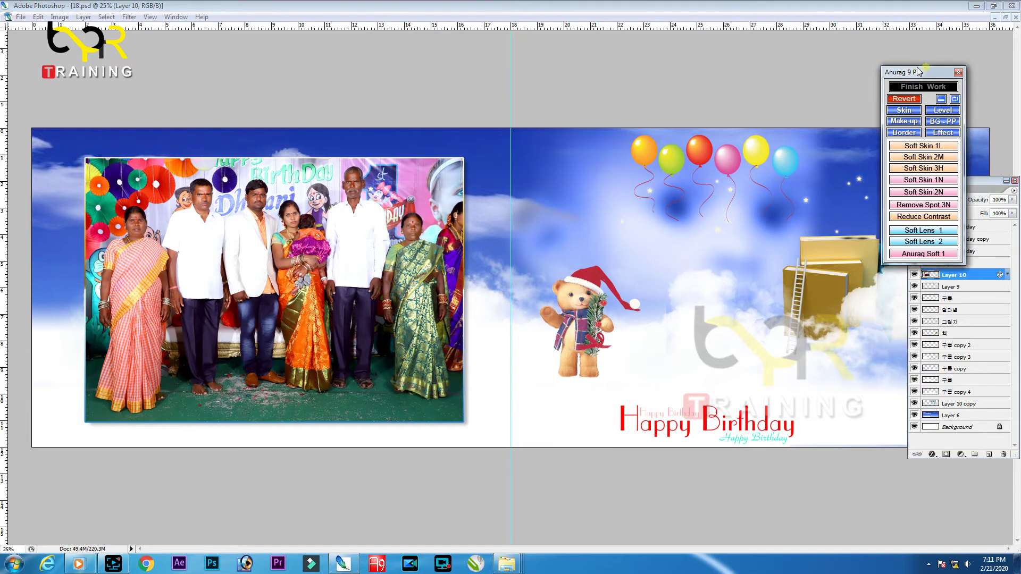
# Make Layer 10, the family photo layer, the active layer
pyautogui.moveTo(928, 72); pyautogui.dragTo(871, 48)
pyautogui.click(981, 263)
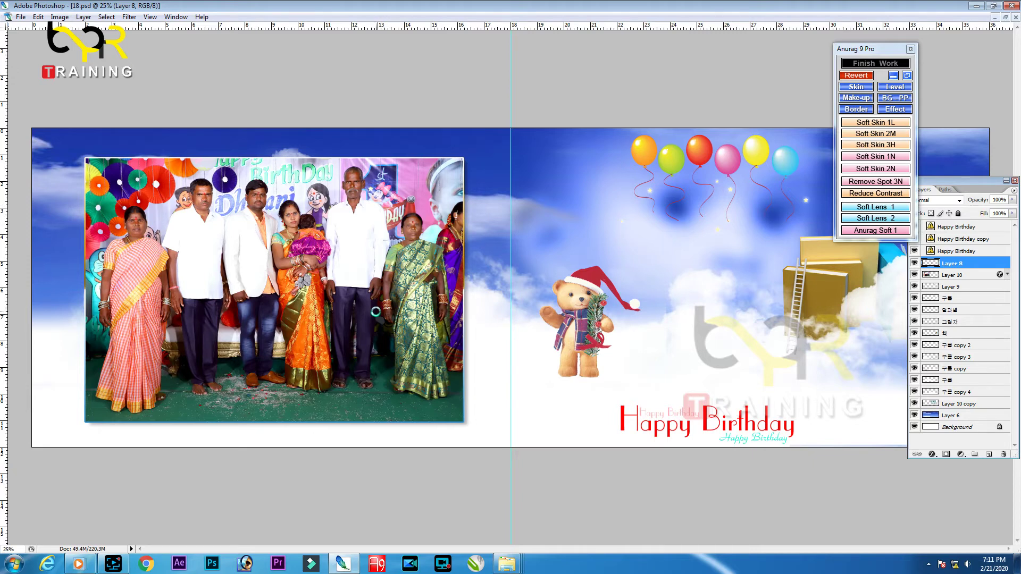
pyautogui.rightClick(345, 248)
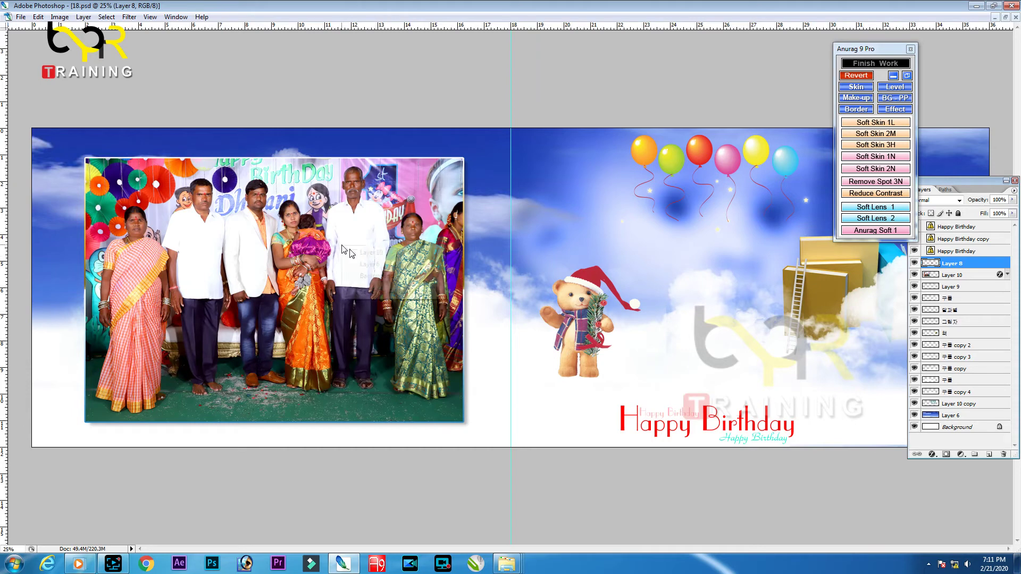
pyautogui.click(367, 257)
pyautogui.rightClick(366, 244)
pyautogui.click(376, 258)
# Raise the family photo's contrast to +2 with Brightness/Contrast
pyautogui.hotkey('alt', 'i')
pyautogui.press('a')
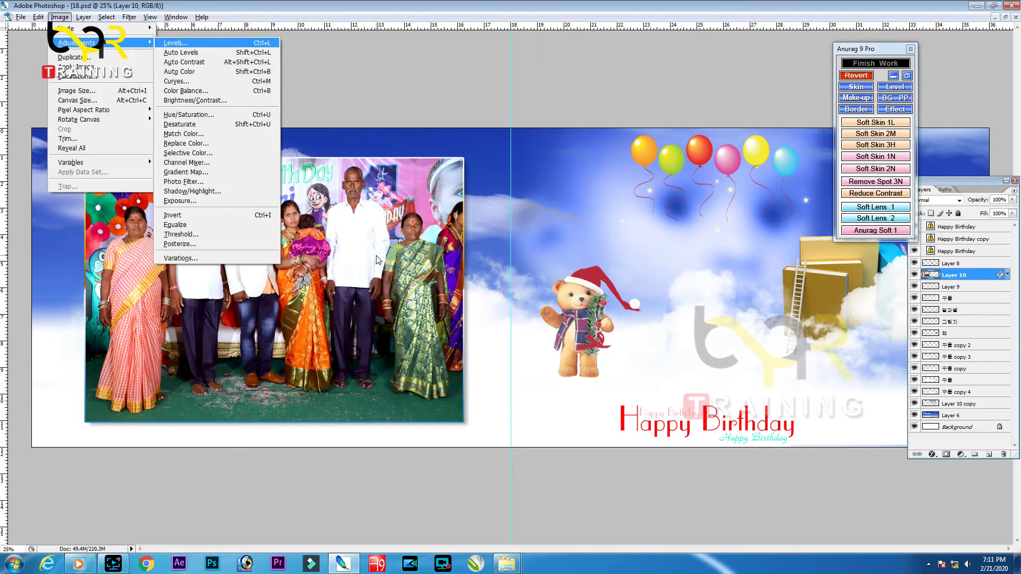
pyautogui.press('c')
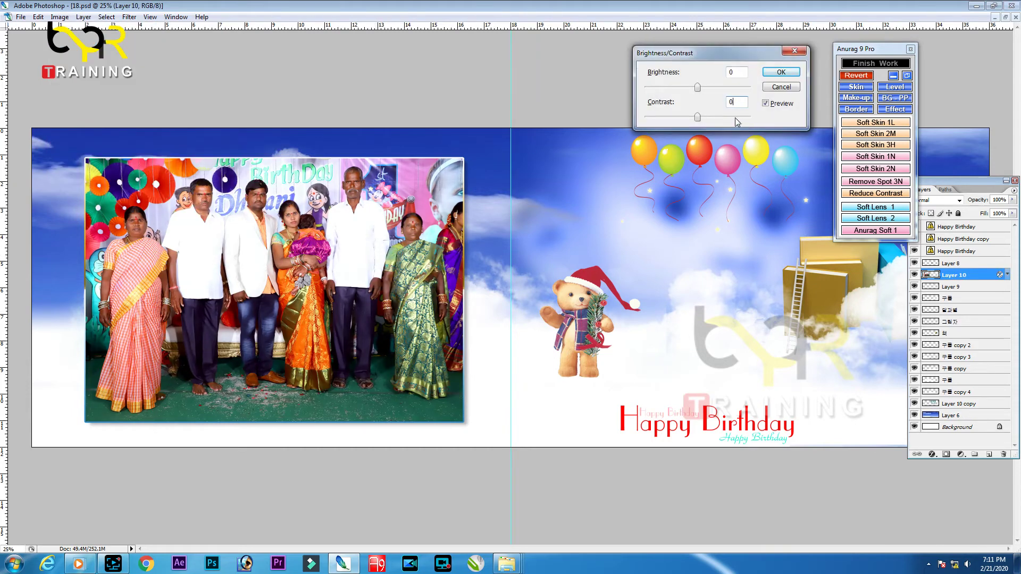
pyautogui.click(703, 116)
pyautogui.moveTo(703, 116); pyautogui.dragTo(698, 118)
pyautogui.press('Return')
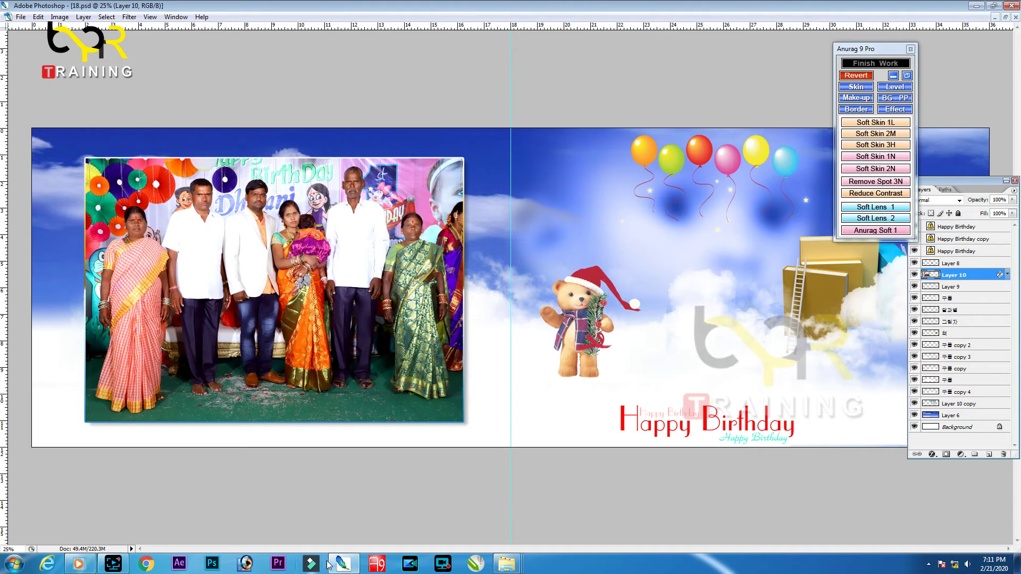
pyautogui.moveTo(505, 564)
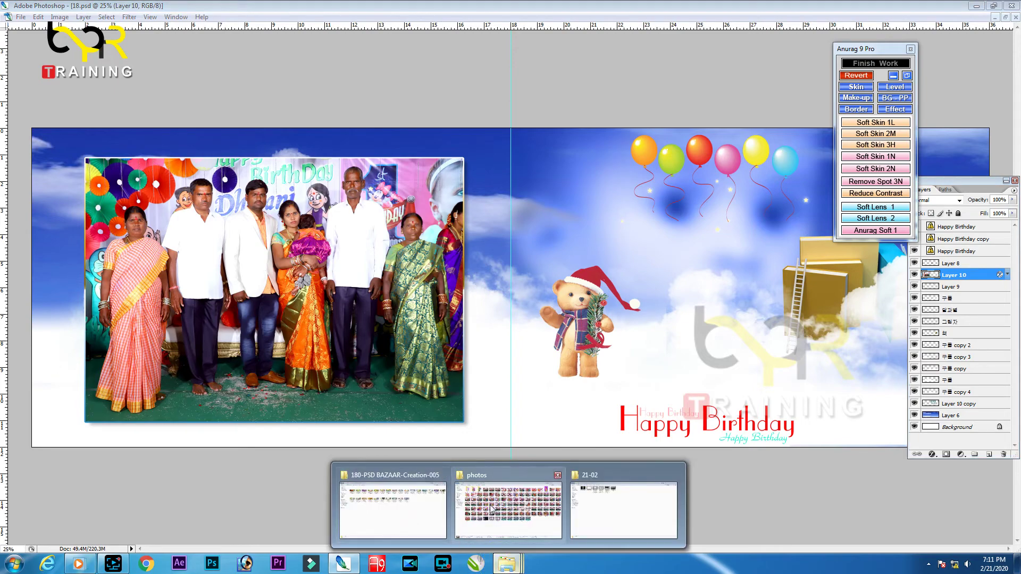
# Open the photos 01 subfolder and preview IMG_0088 at full size
pyautogui.click(492, 509)
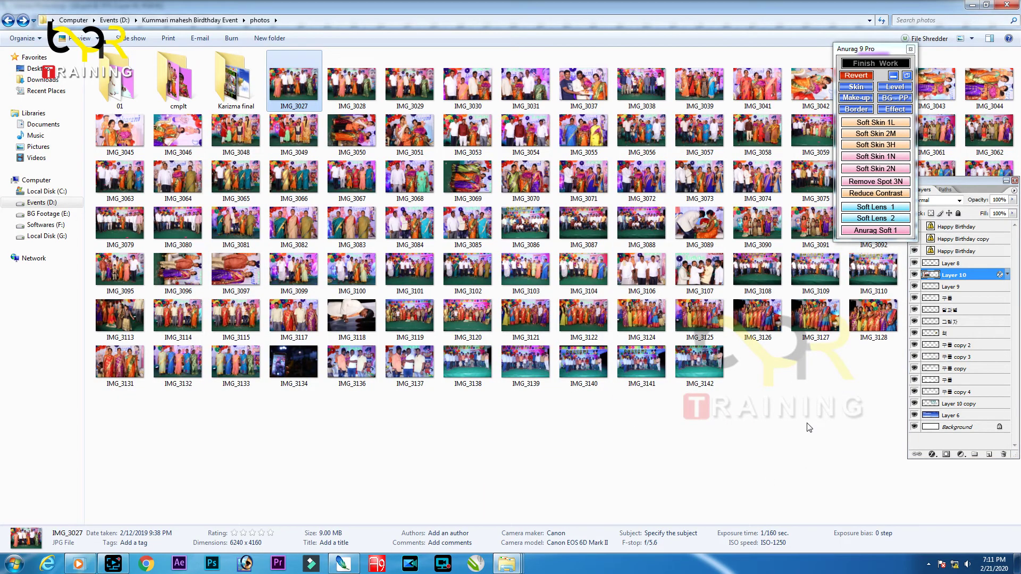
pyautogui.click(782, 400)
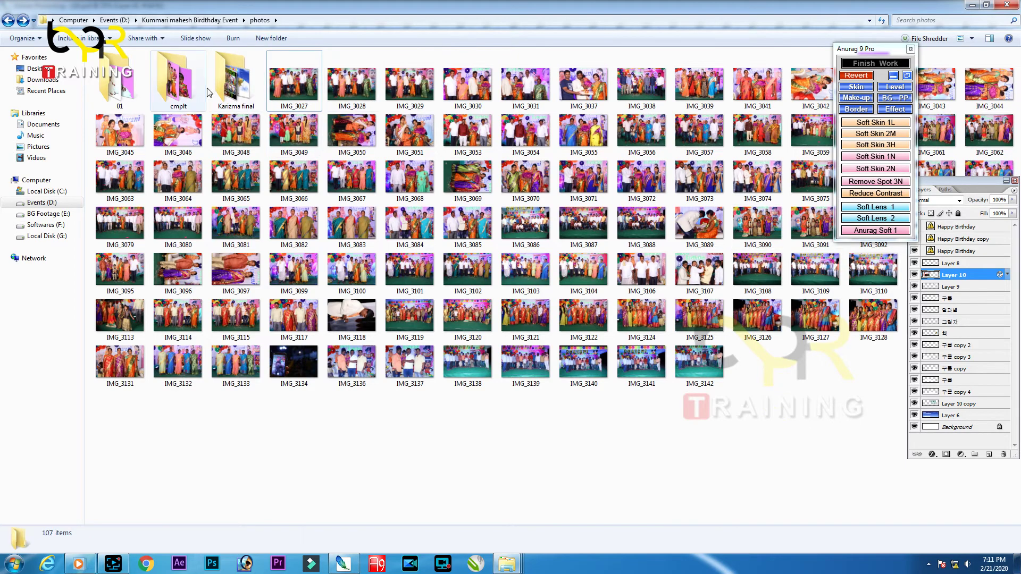
pyautogui.doubleClick(118, 83)
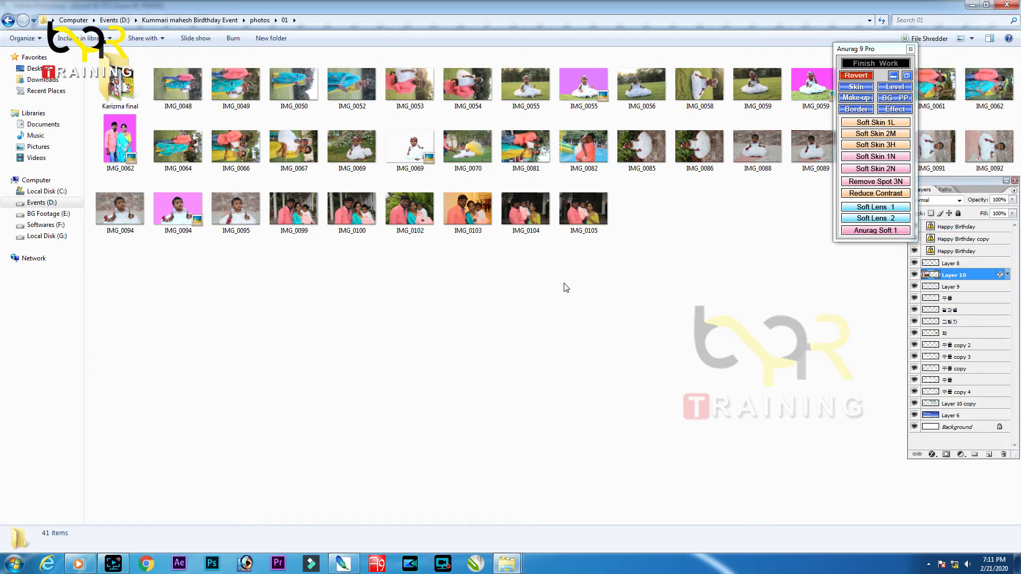
pyautogui.moveTo(880, 49); pyautogui.dragTo(860, 274)
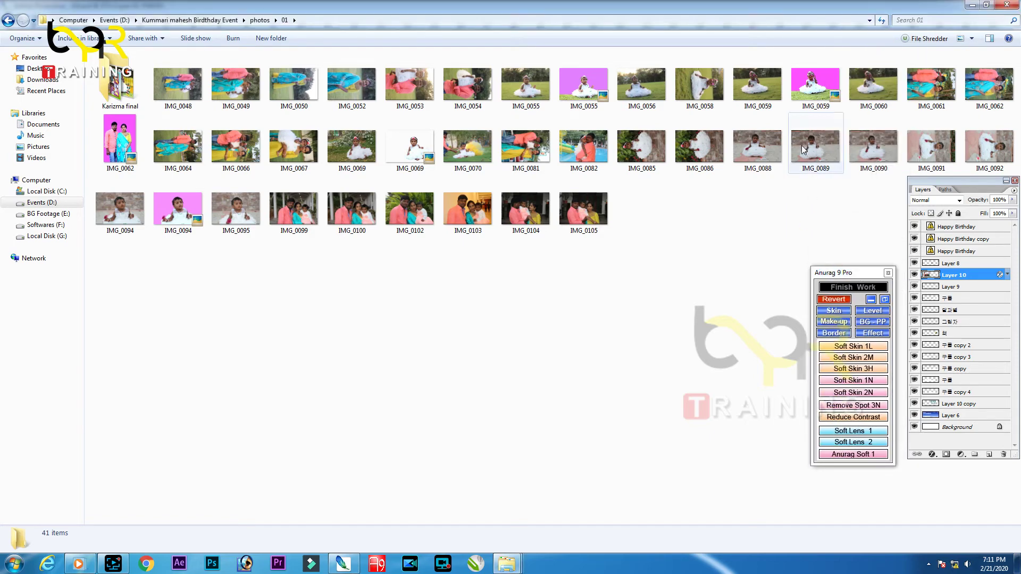
pyautogui.click(754, 147)
pyautogui.doubleClick(754, 148)
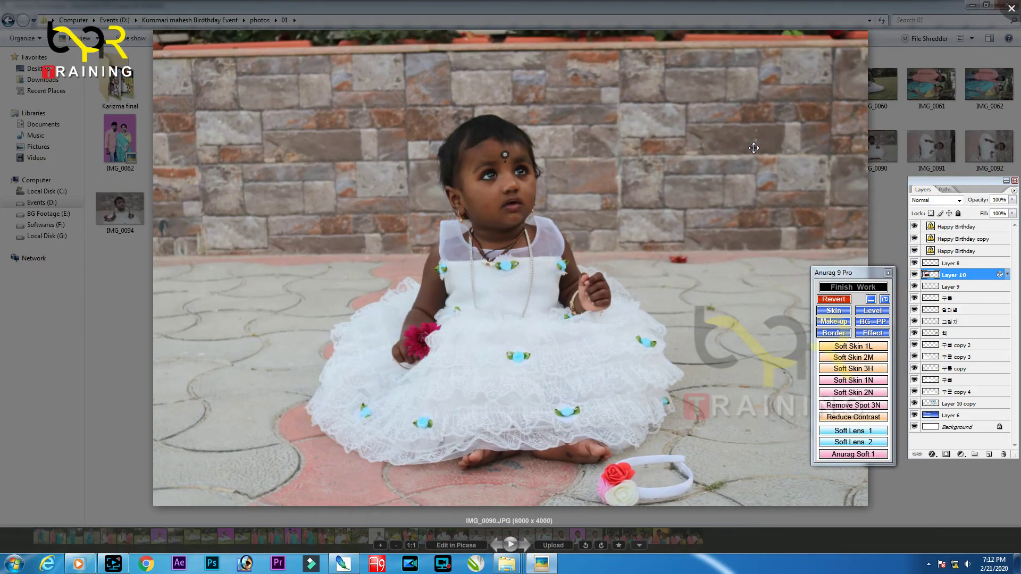
pyautogui.press('Escape')
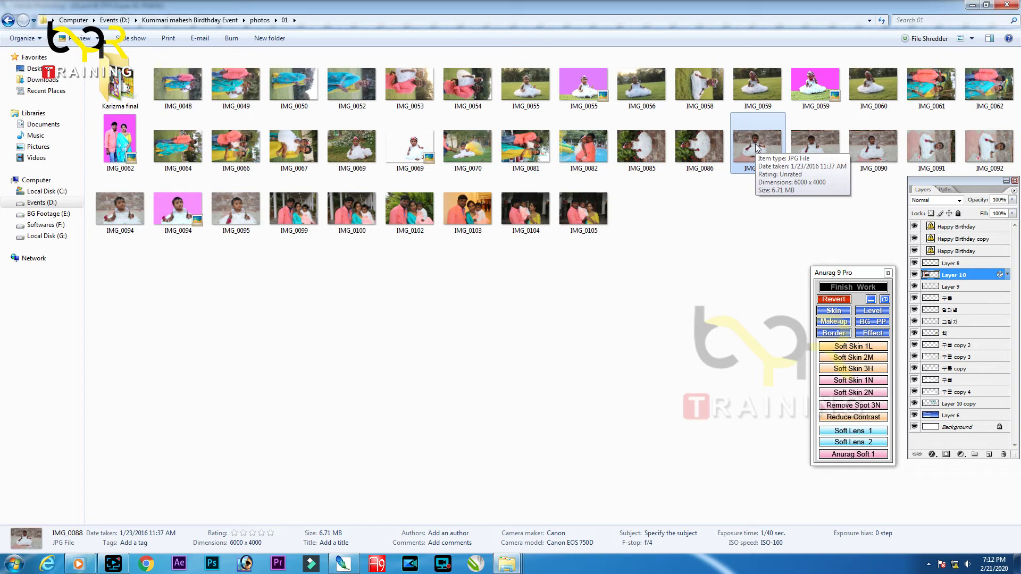
# Preview IMG_0070 and IMG_0069 at full size
pyautogui.doubleClick(460, 148)
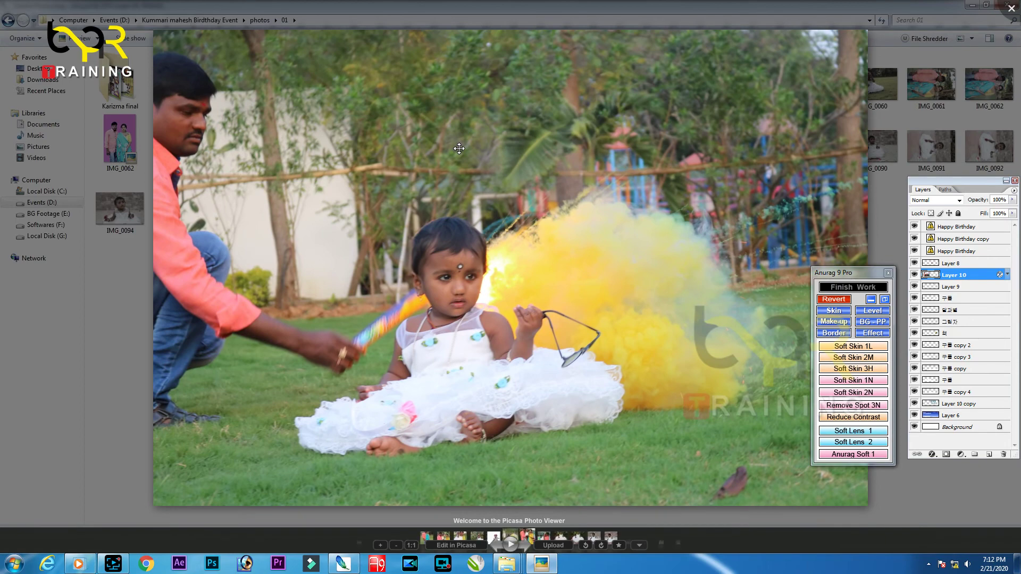
pyautogui.scroll(2, 460, 148)
pyautogui.scroll(3, 403, 339)
pyautogui.scroll(-5, 403, 340)
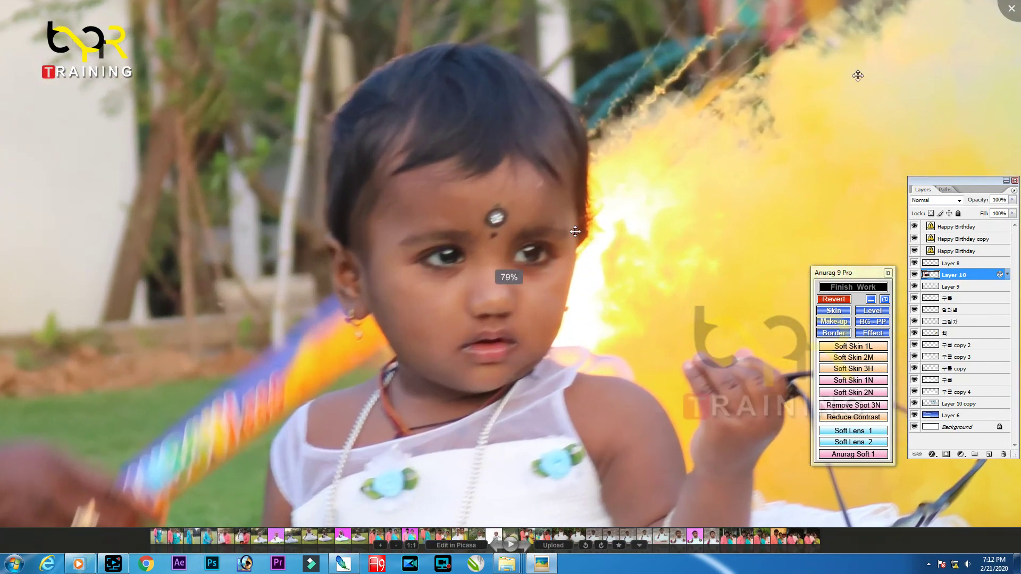
pyautogui.press('Escape')
pyautogui.click(360, 155)
pyautogui.doubleClick(360, 155)
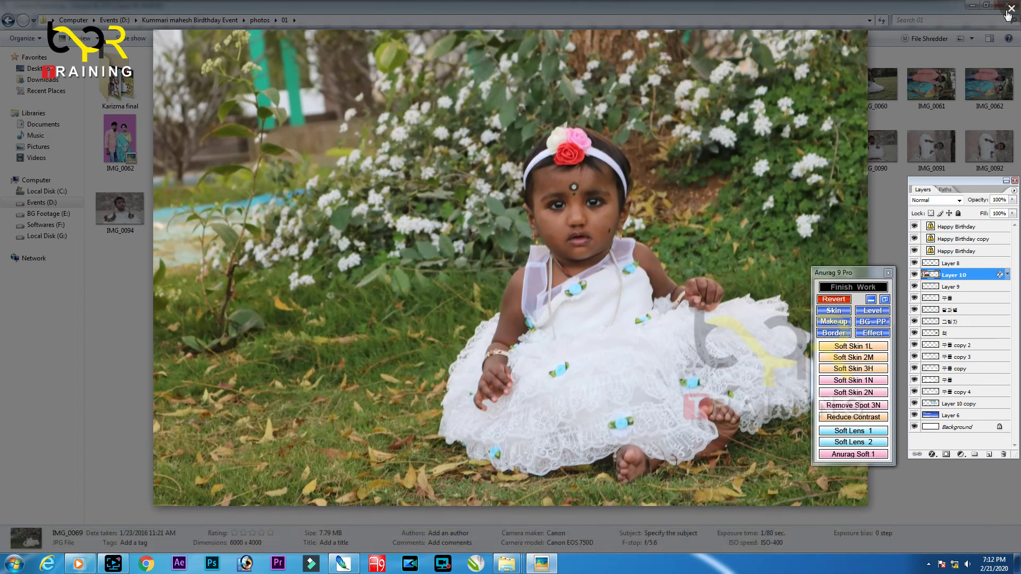
pyautogui.press('Escape')
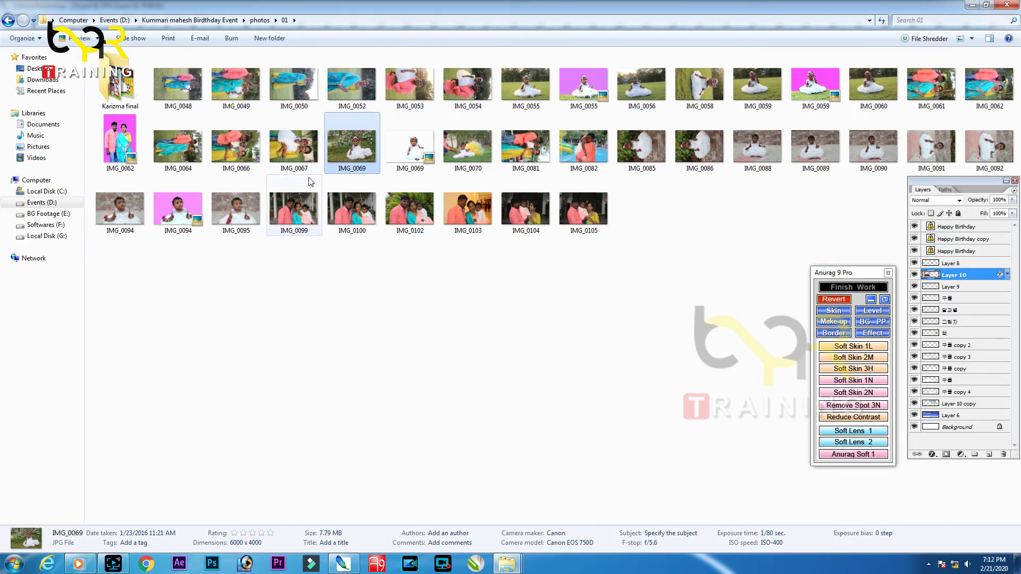
pyautogui.moveTo(293, 148)
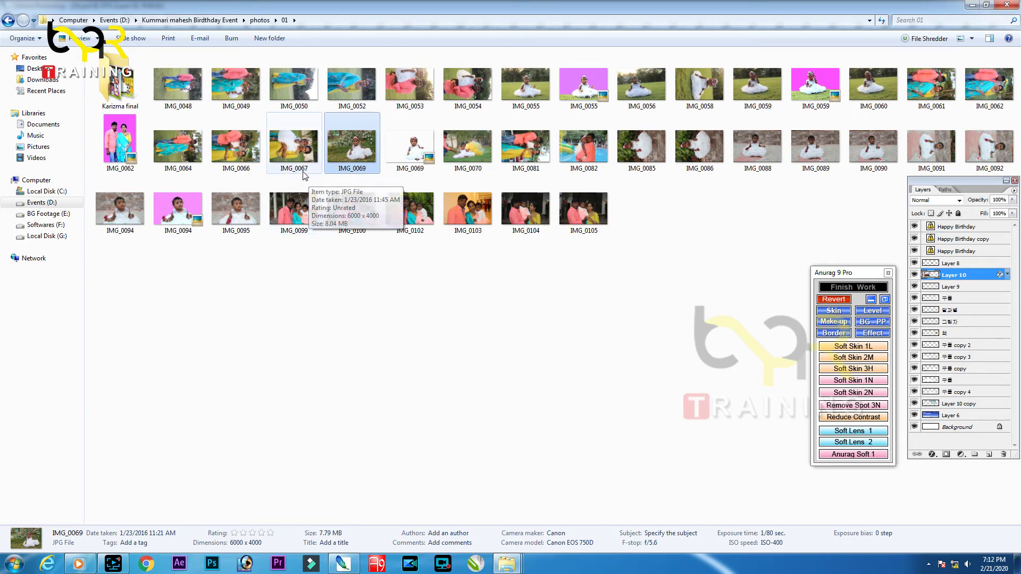
# Check the whole album spread, then select IMG_0069 in the folder
pyautogui.click(450, 304)
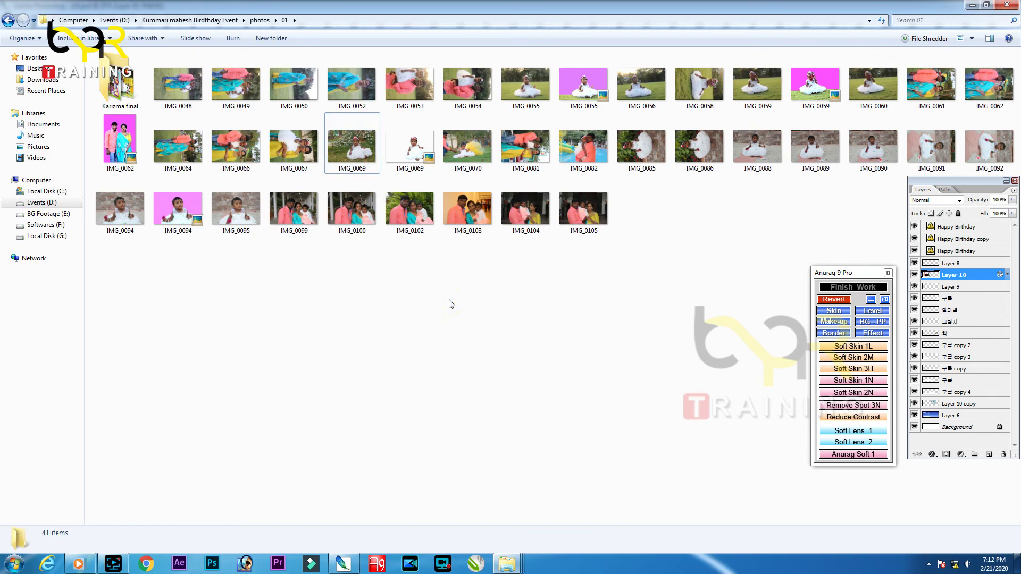
pyautogui.click(344, 562)
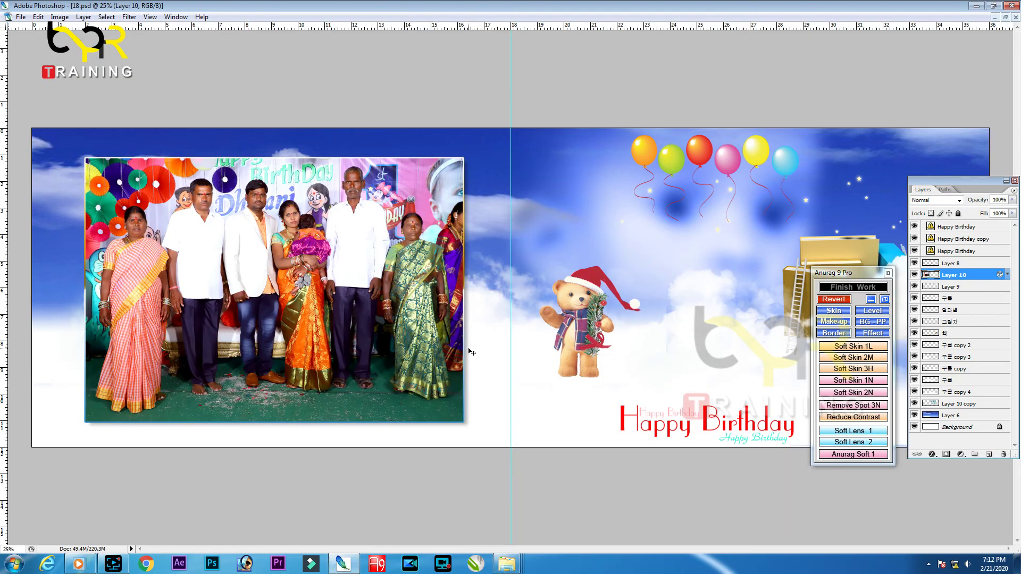
pyautogui.hotkey('ctrl', '-')
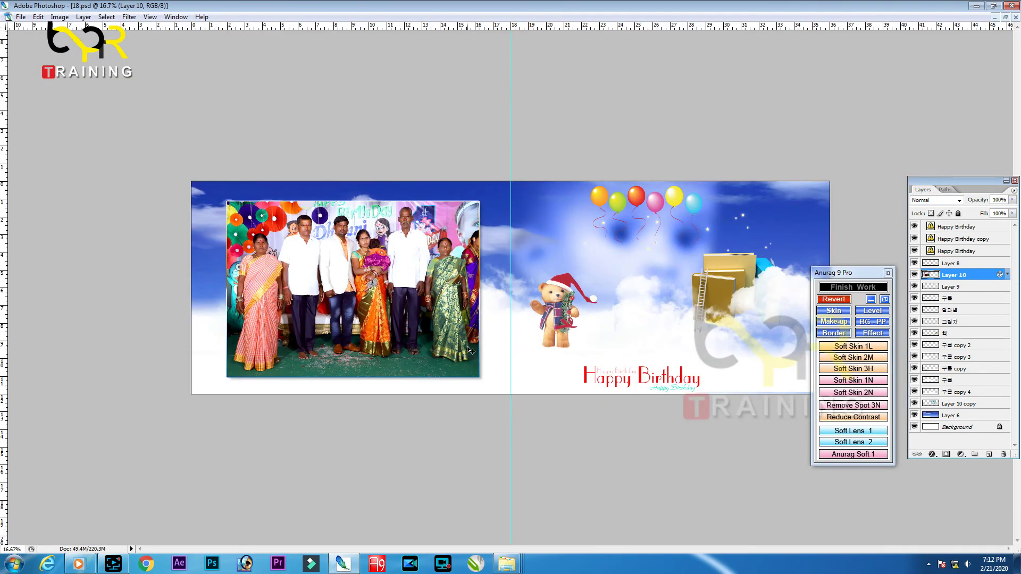
pyautogui.moveTo(867, 275); pyautogui.dragTo(983, 124)
pyautogui.hotkey('alt', 'Tab')
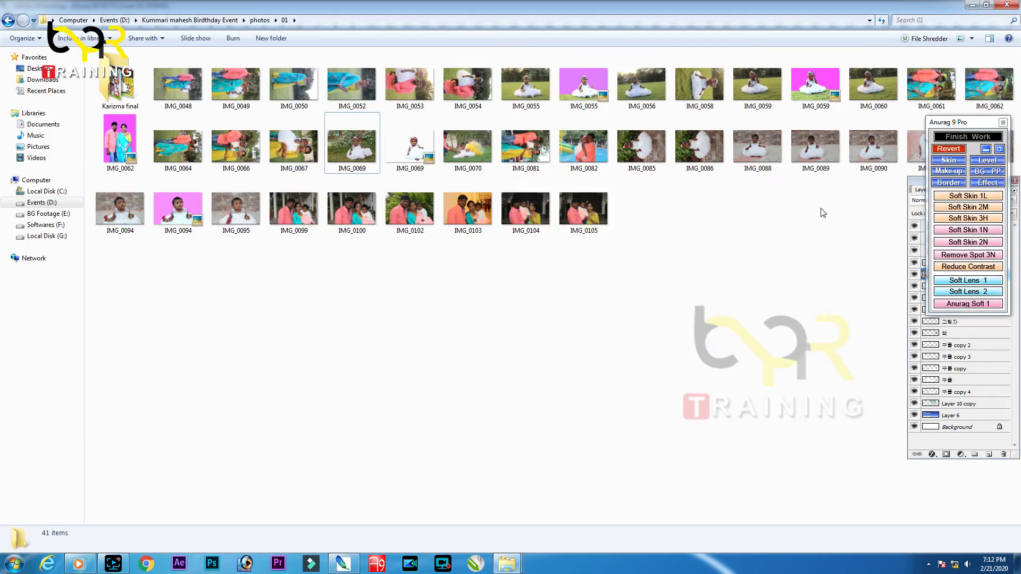
pyautogui.click(352, 145)
# Place IMG_0069 on the album's right page and raise its contrast to +20
pyautogui.hotkey('alt', 'Tab')
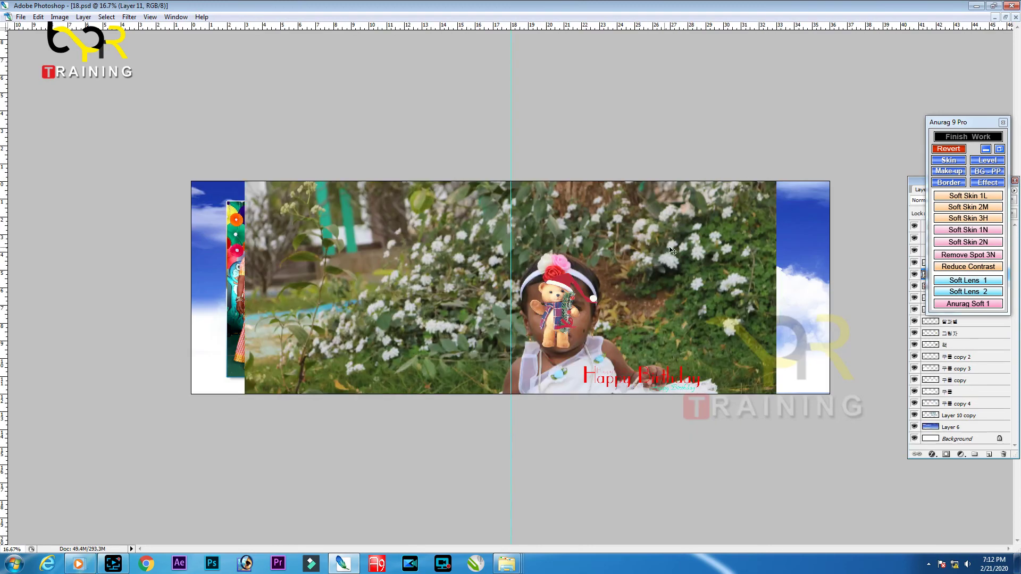
pyautogui.moveTo(650, 250); pyautogui.dragTo(735, 209)
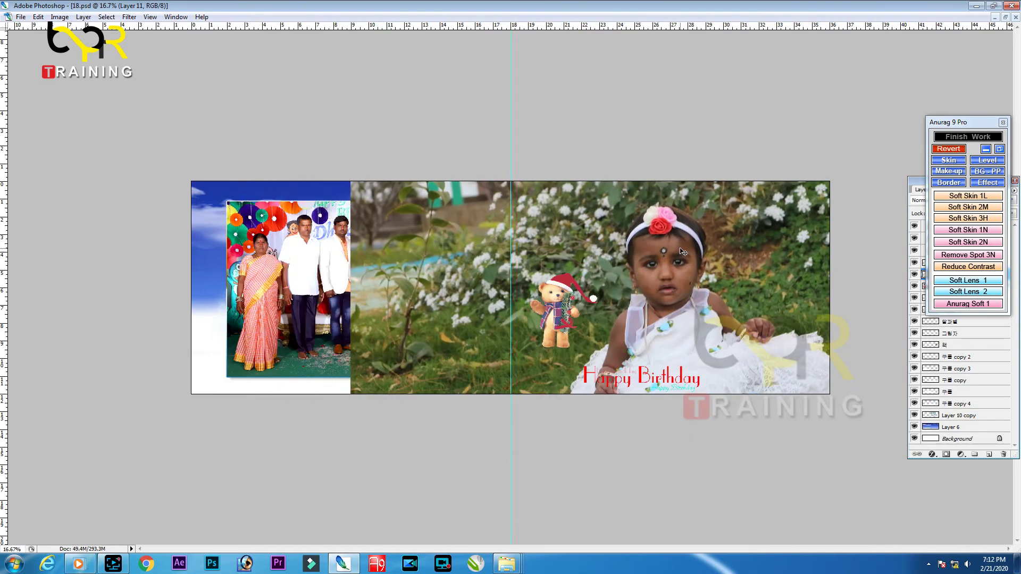
pyautogui.hotkey('alt', 'i')
pyautogui.press('a')
pyautogui.press('c')
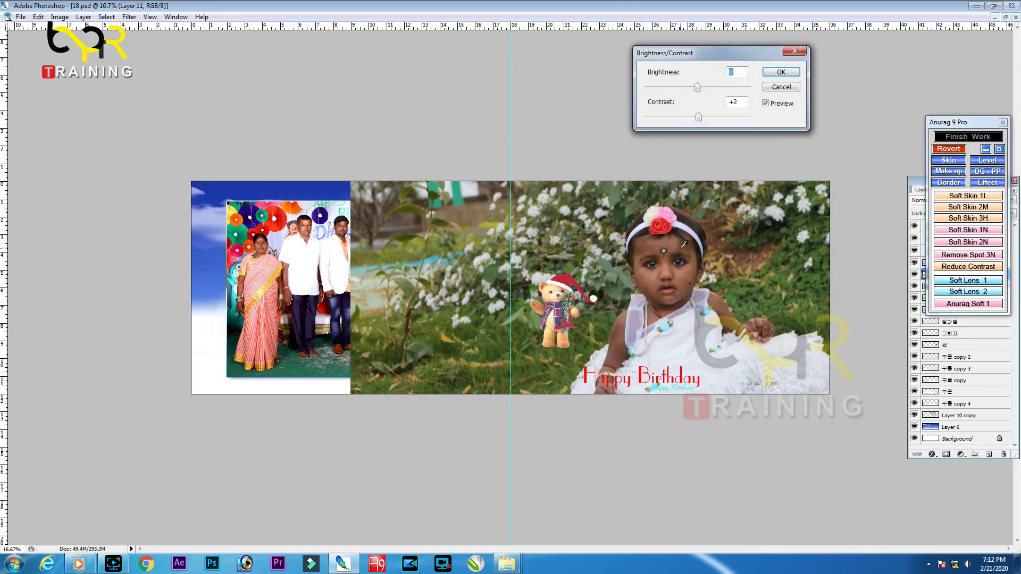
pyautogui.moveTo(699, 118); pyautogui.dragTo(708, 117)
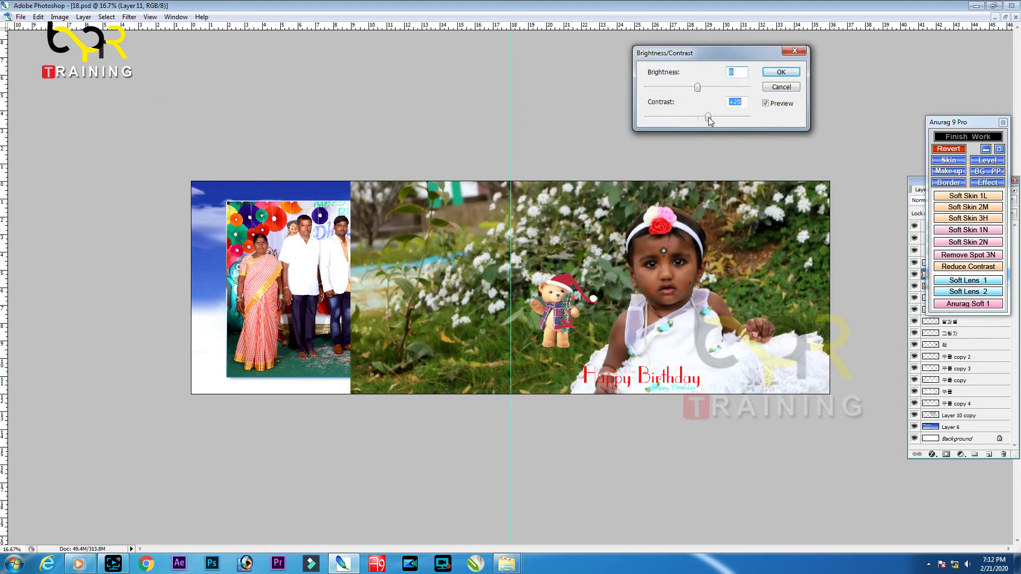
pyautogui.press('Return')
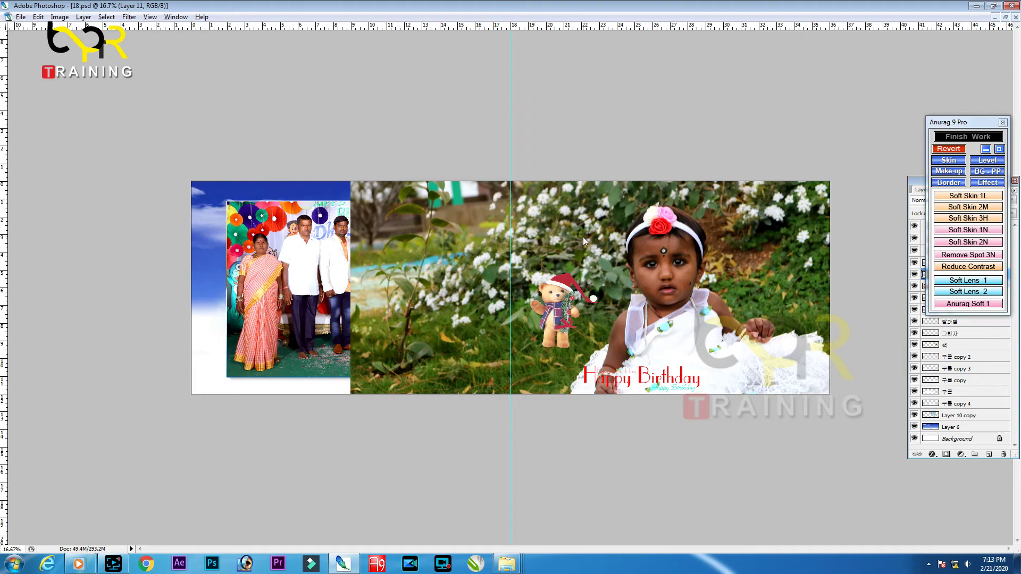
# Apply Noiseware Professional noise reduction and reveal the whole family photo on the left page
pyautogui.hotkey('alt', 't')
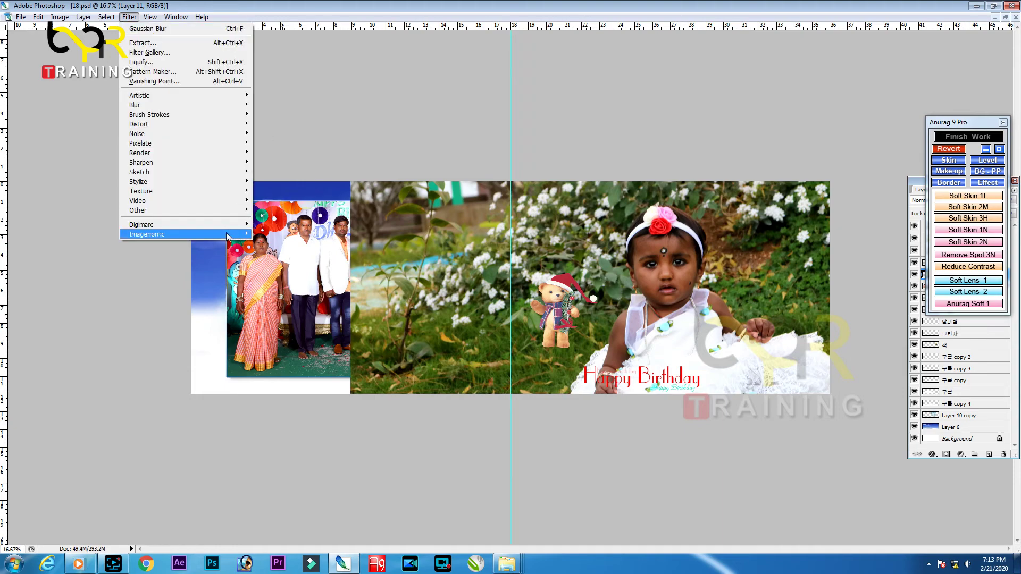
pyautogui.click(282, 237)
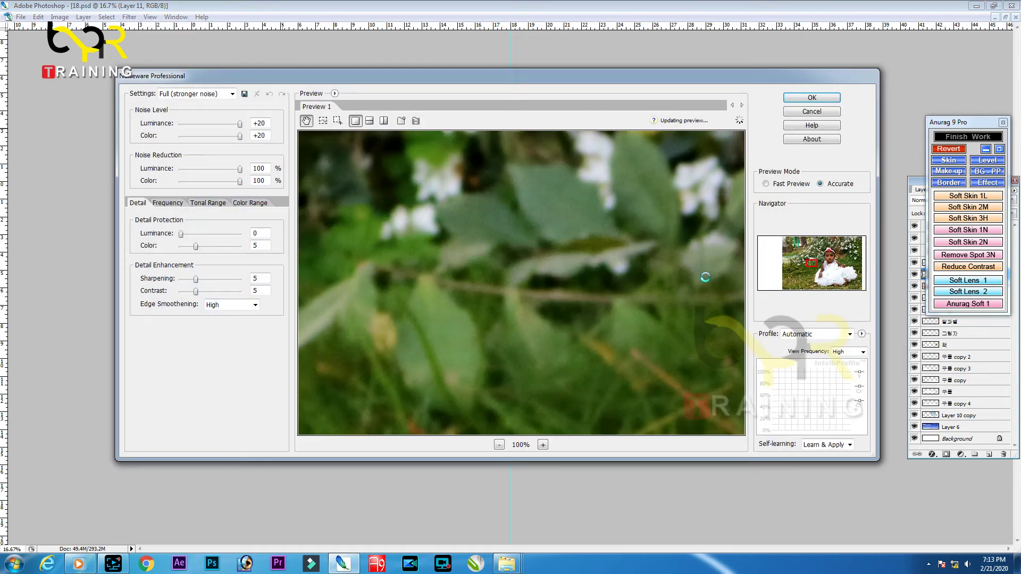
pyautogui.press('Return')
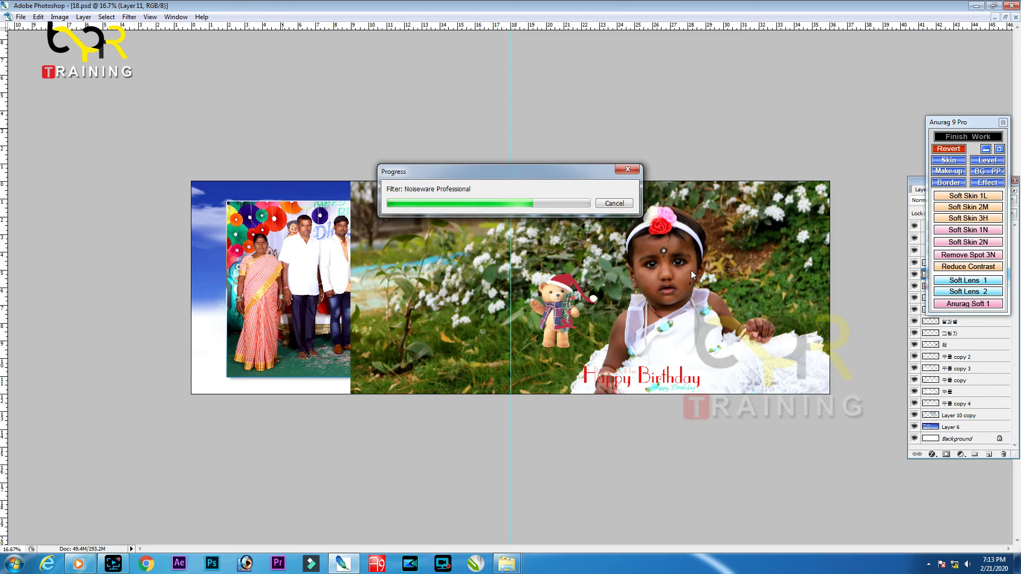
pyautogui.click(986, 162)
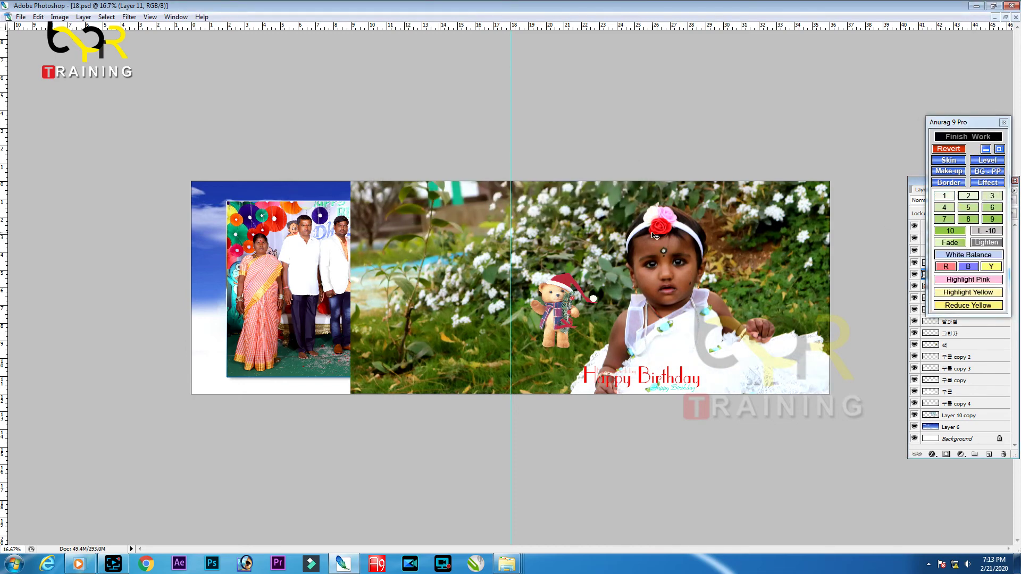
pyautogui.hotkey('ctrl', 'alt', 'g')
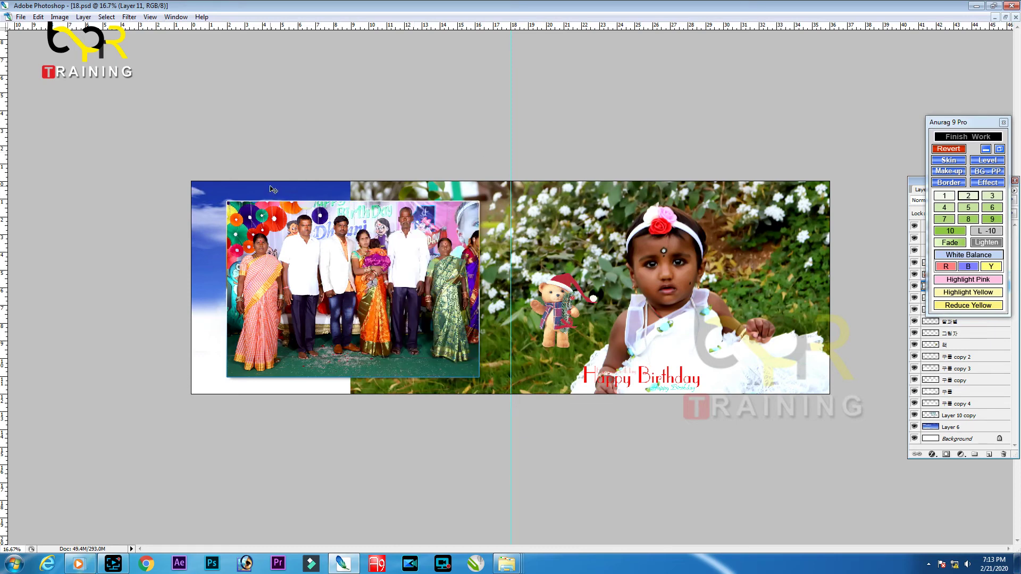
# Add a Reveal All layer mask to the child photo and drag a first gradient on it
pyautogui.click(84, 17)
pyautogui.moveTo(103, 161)
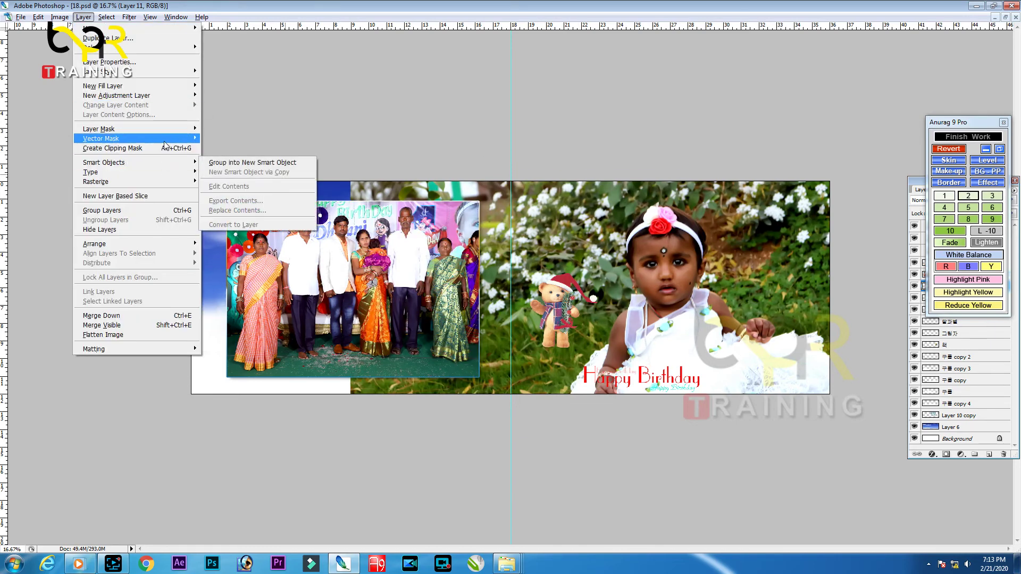
pyautogui.click(216, 131)
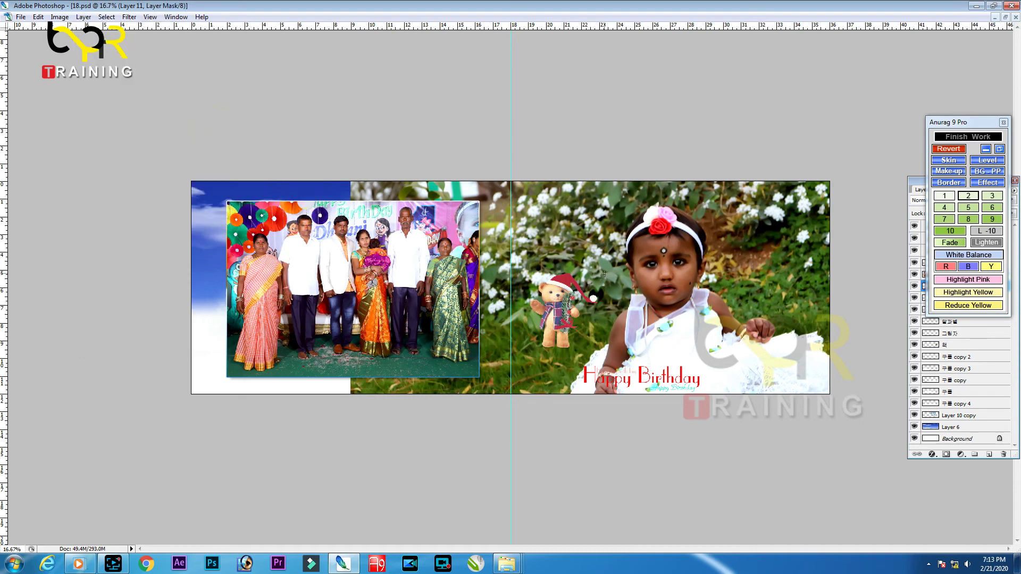
pyautogui.moveTo(667, 269); pyautogui.dragTo(675, 383)
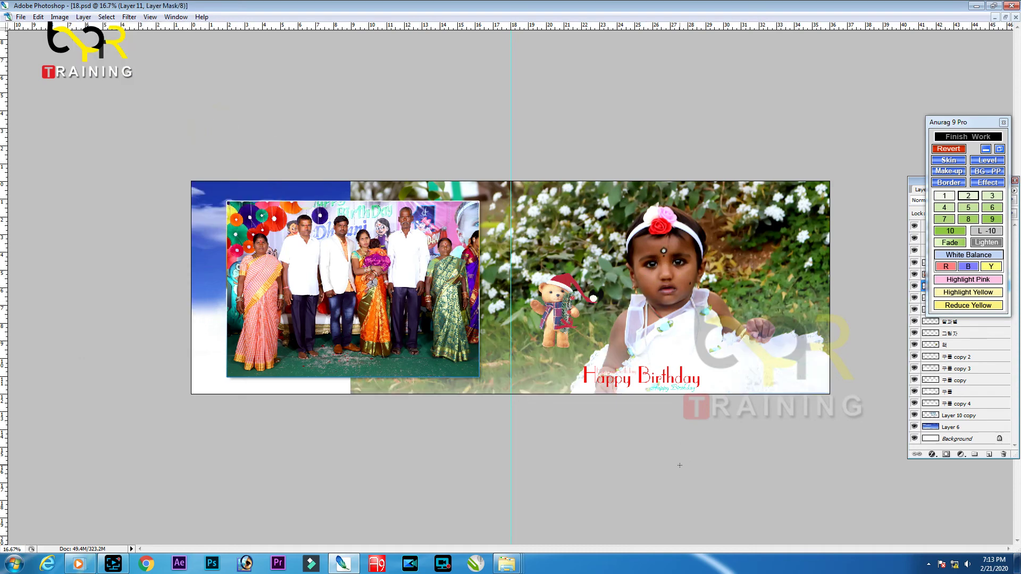
pyautogui.press('Tab')
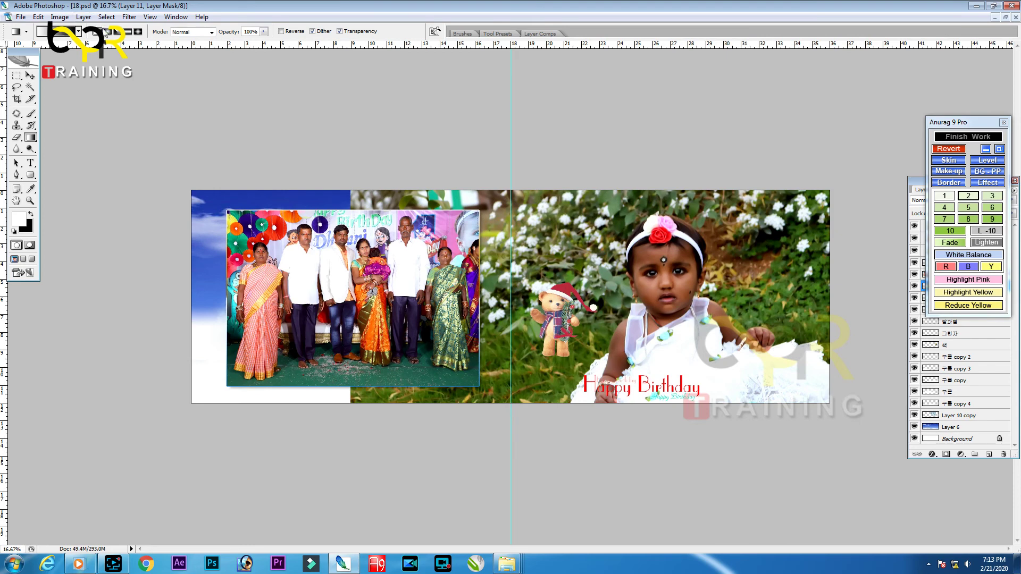
# Redraw the mask gradient for a softer blend into the sky, then shift the photo slightly left
pyautogui.moveTo(663, 273); pyautogui.dragTo(683, 468)
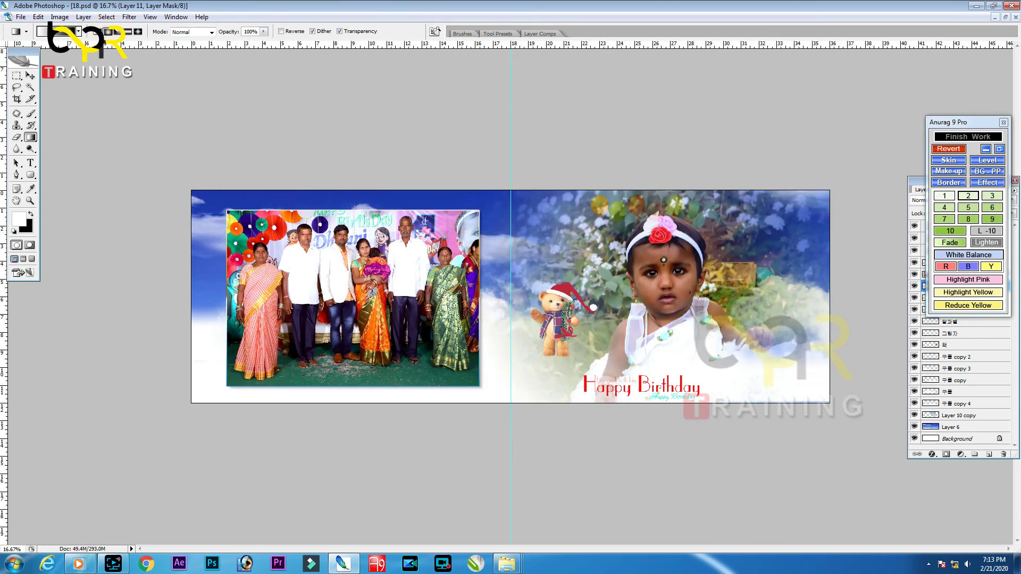
pyautogui.hotkey('ctrl', 'z')
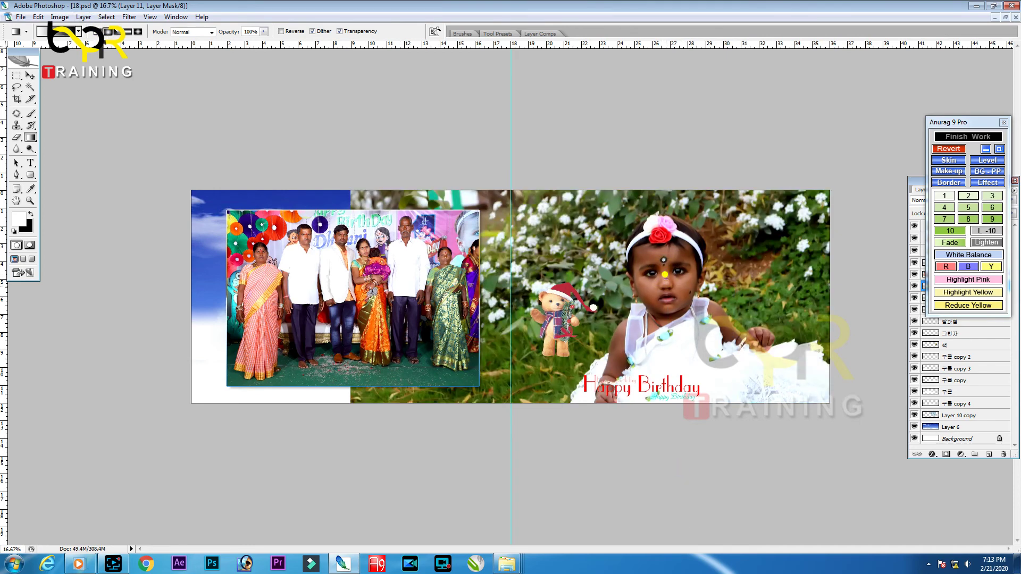
pyautogui.moveTo(665, 269); pyautogui.dragTo(683, 422)
pyautogui.hotkey('ctrl', 'z')
pyautogui.moveTo(671, 288); pyautogui.dragTo(691, 531)
pyautogui.press('v')
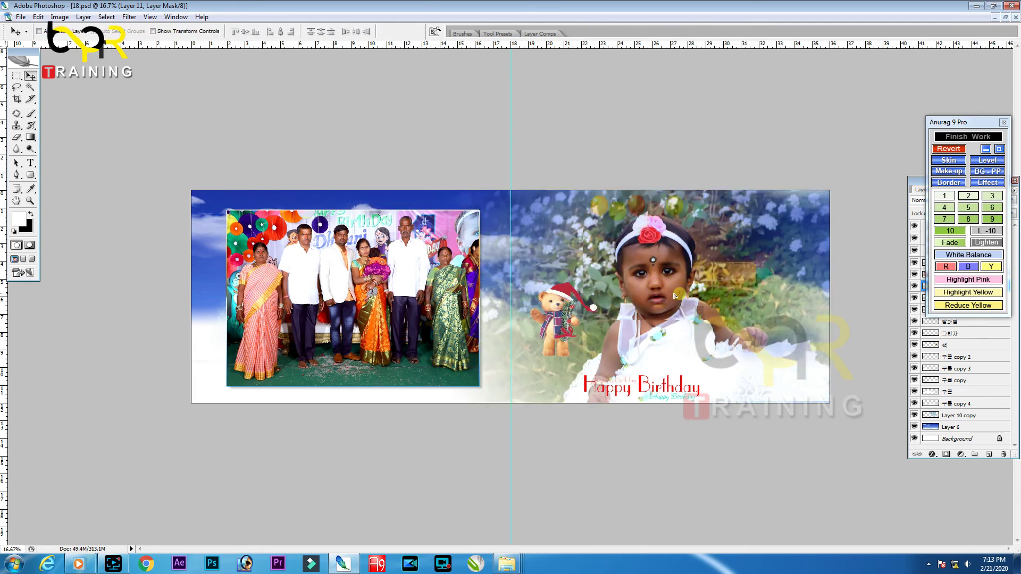
pyautogui.moveTo(683, 297); pyautogui.dragTo(671, 297)
# Try Lighten, Overlay, Exclusion and Luminosity blend modes on the child photo
pyautogui.click(985, 149)
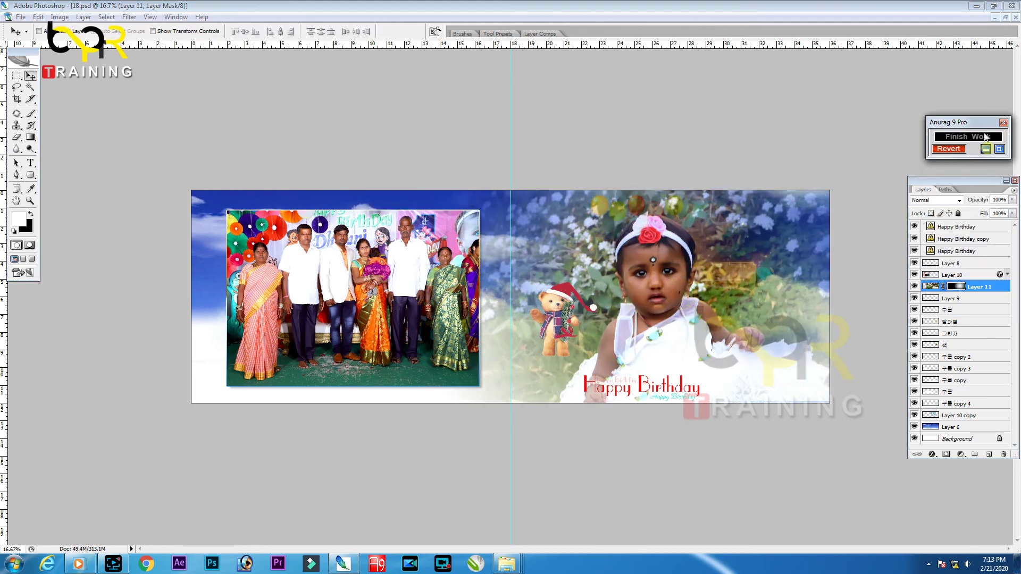
pyautogui.click(936, 200)
pyautogui.click(928, 269)
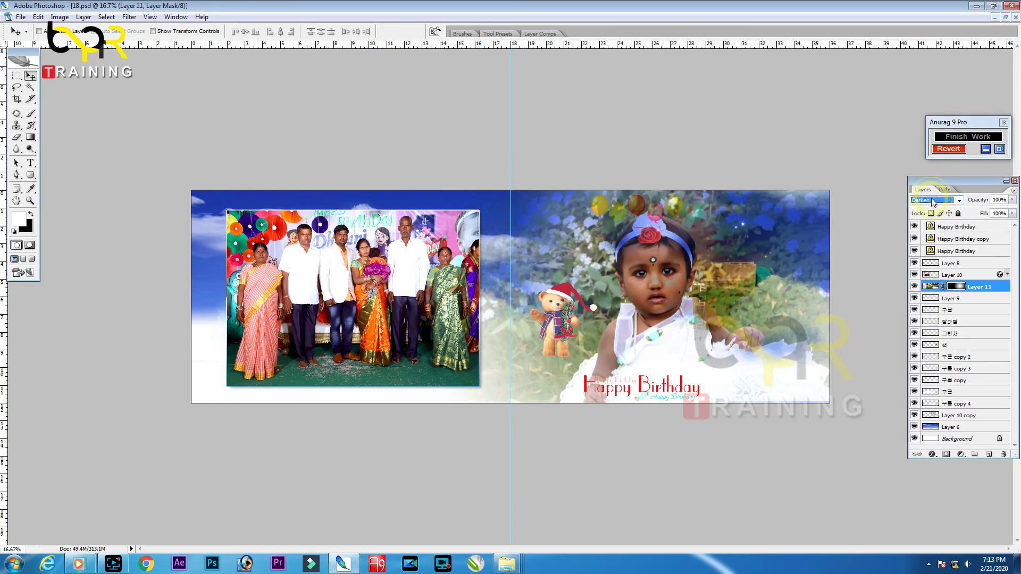
pyautogui.press('Down')
pyautogui.press('Down')
pyautogui.press('Down')
pyautogui.press('Down')
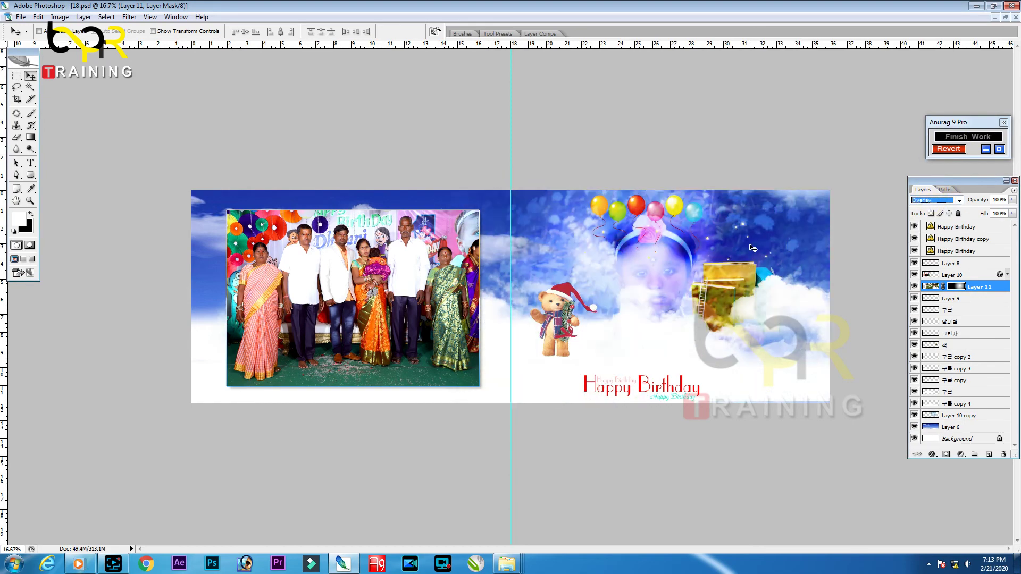
pyautogui.press('Down')
pyautogui.press('Down')
pyautogui.press('Down')
pyautogui.press('Down')
pyautogui.press('Down')
pyautogui.press('Down')
pyautogui.press('Down')
pyautogui.press('Down')
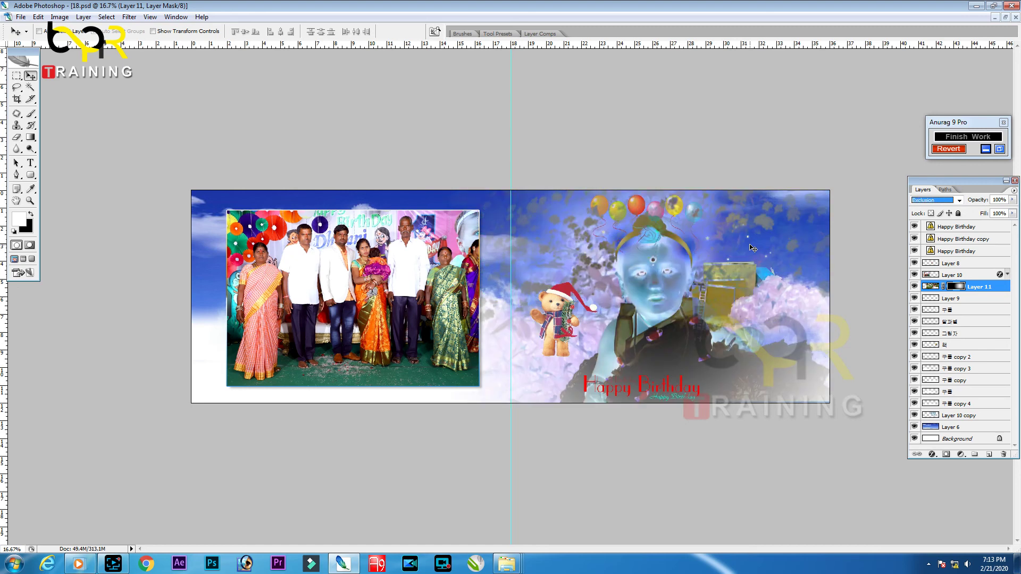
pyautogui.press('Down')
pyautogui.press('Down')
pyautogui.press('Down')
pyautogui.press('Down')
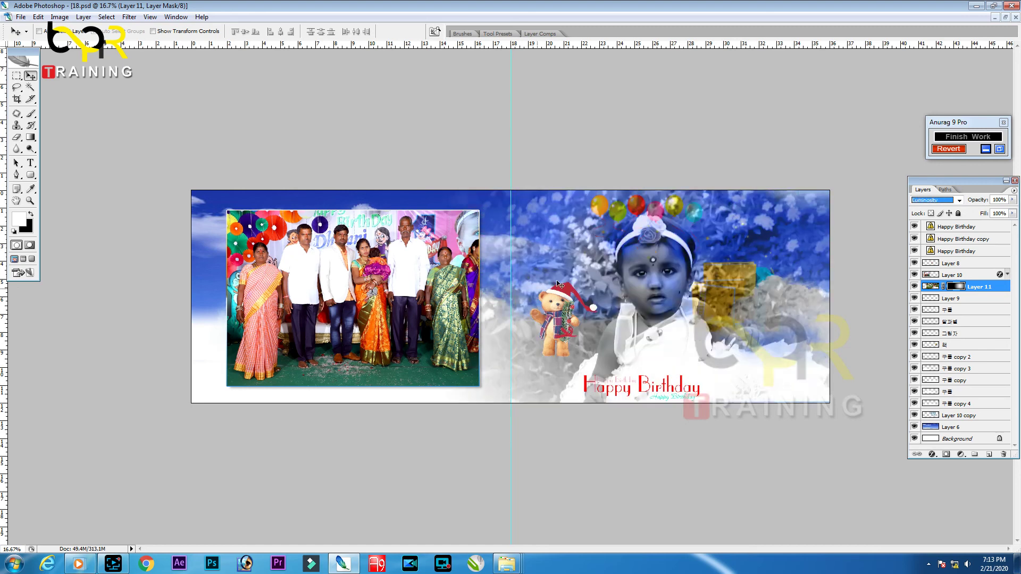
pyautogui.press('Return')
# Zoom the spread to 25% with panels hidden, and target the photo instead of its mask
pyautogui.hotkey('ctrl', '+')
pyautogui.press('Tab')
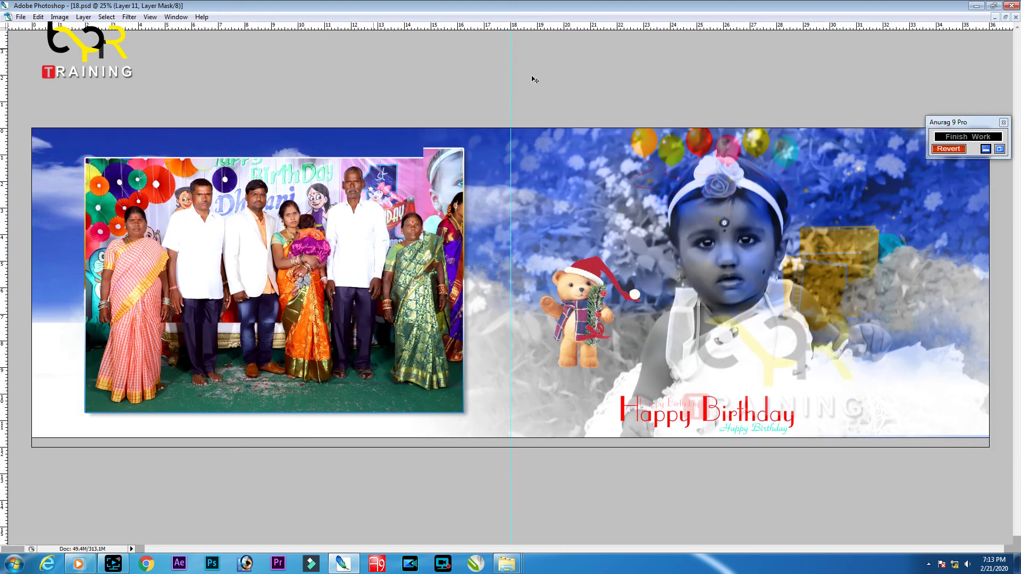
pyautogui.moveTo(987, 123); pyautogui.dragTo(971, 62)
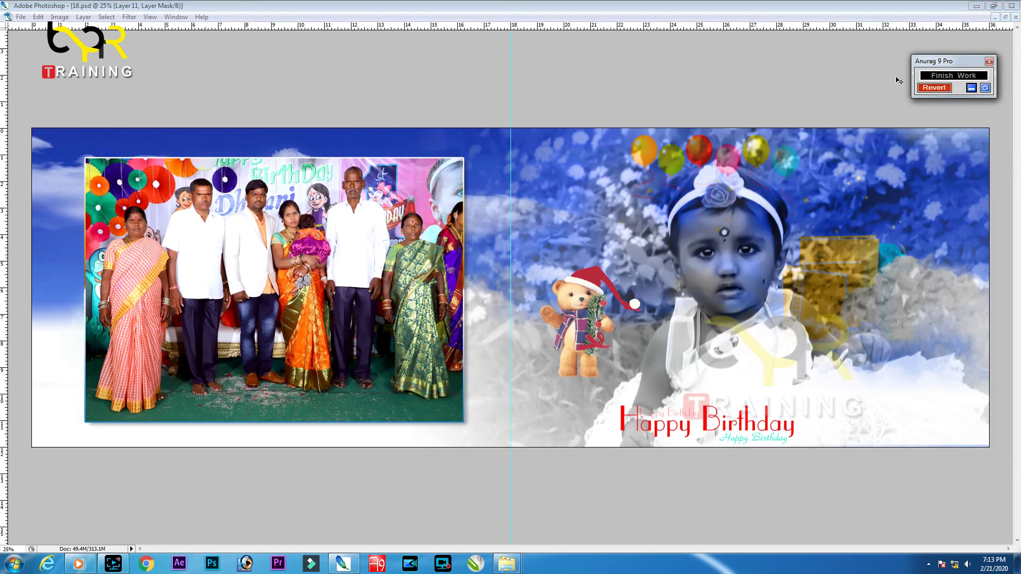
pyautogui.click(860, 57)
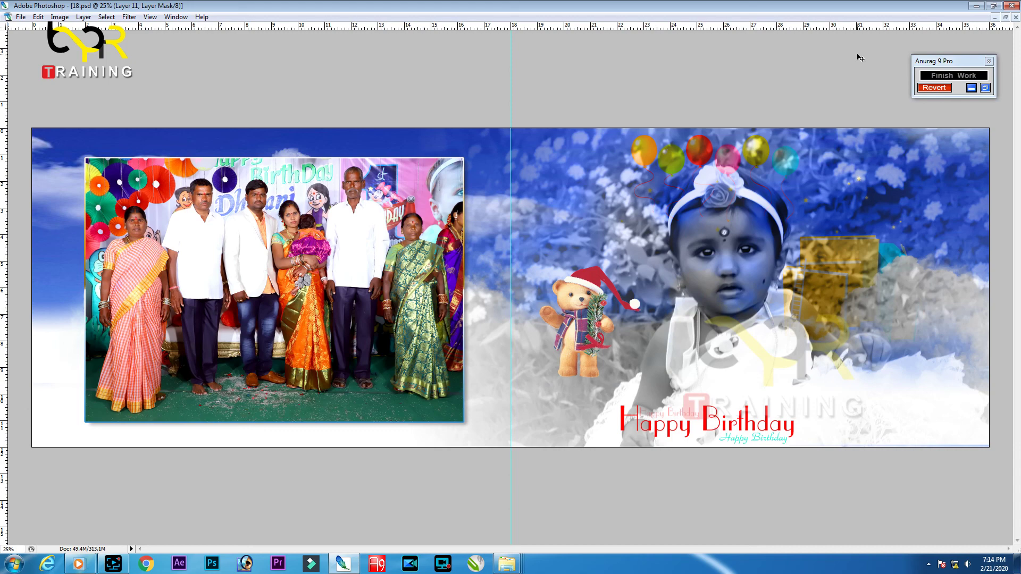
pyautogui.click(660, 485)
pyautogui.hotkey('ctrl', '`')
# Set the child photo layer back to Normal blending and close the Layers panel
pyautogui.press('F7')
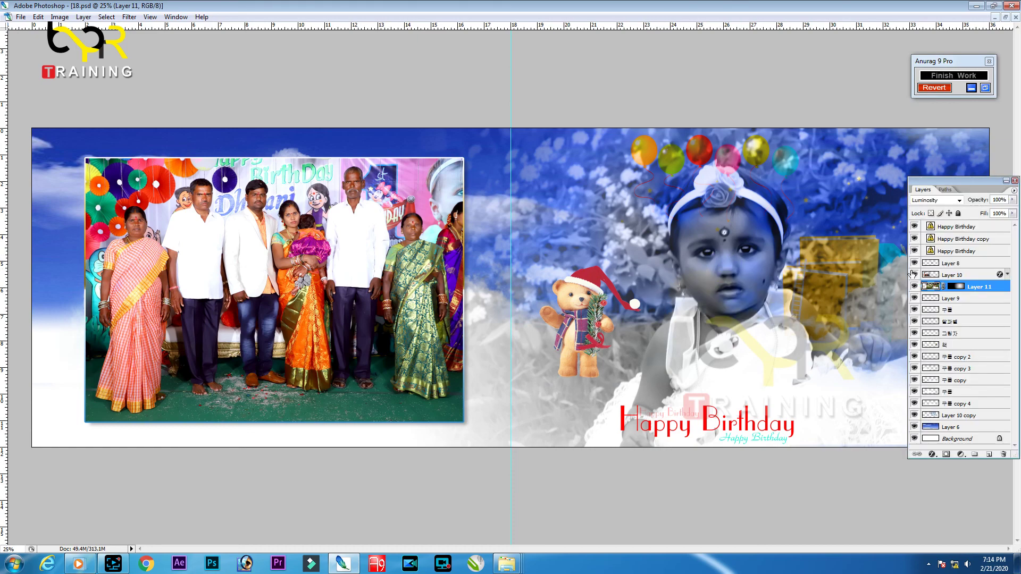
pyautogui.click(947, 206)
pyautogui.click(942, 211)
pyautogui.scroll(-3, 789, 256)
pyautogui.scroll(1, 788, 256)
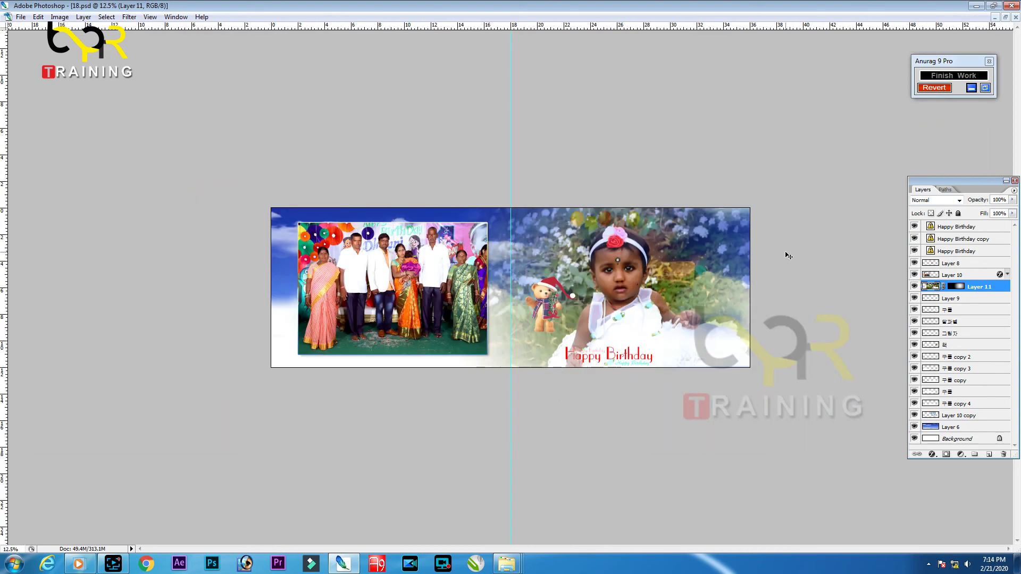
pyautogui.scroll(2, 788, 256)
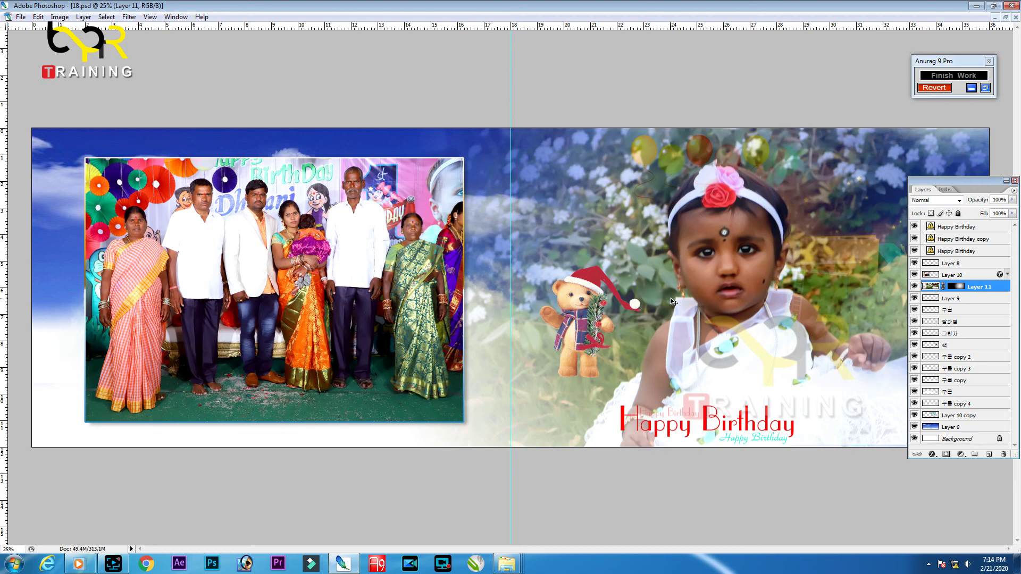
pyautogui.click(1015, 181)
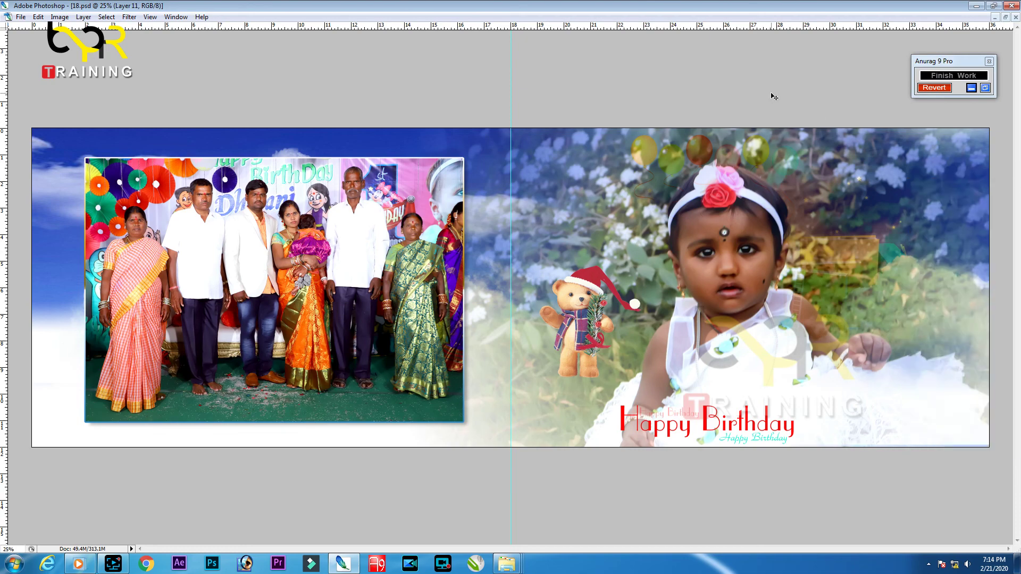